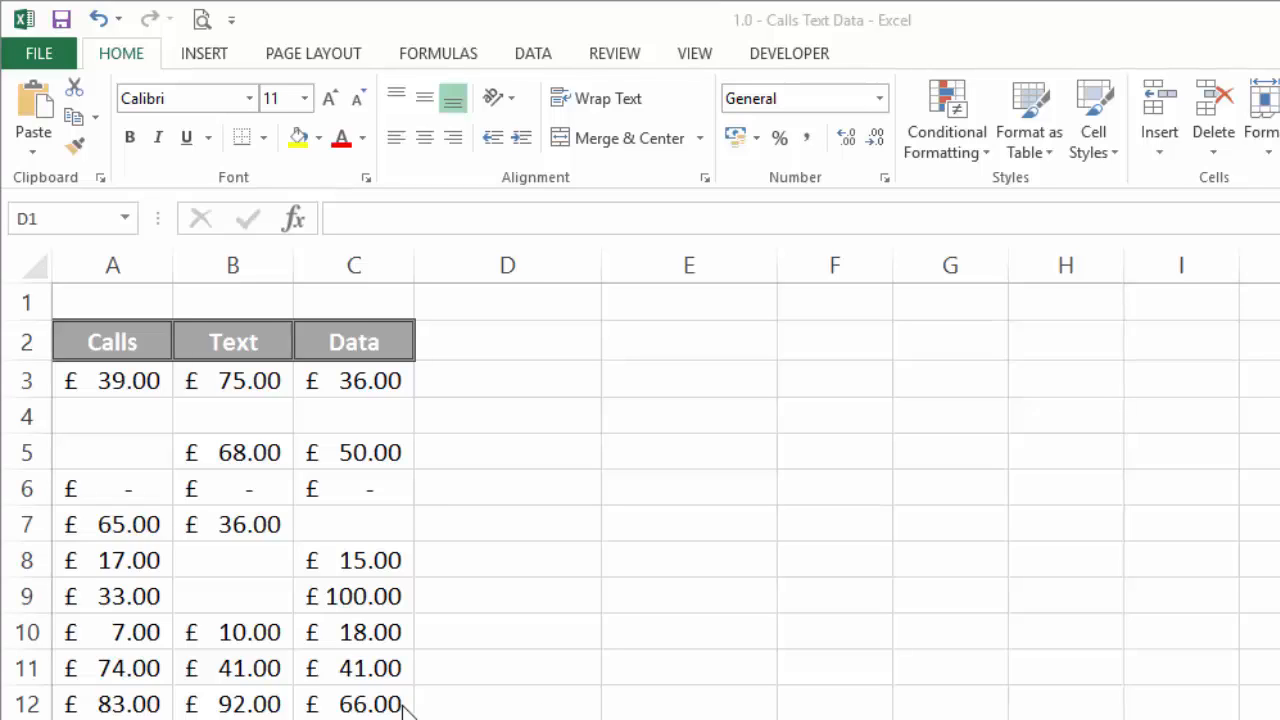
Look over the Calls, Text and Data headings and the amounts listed beneath them
key(ctrl+space)
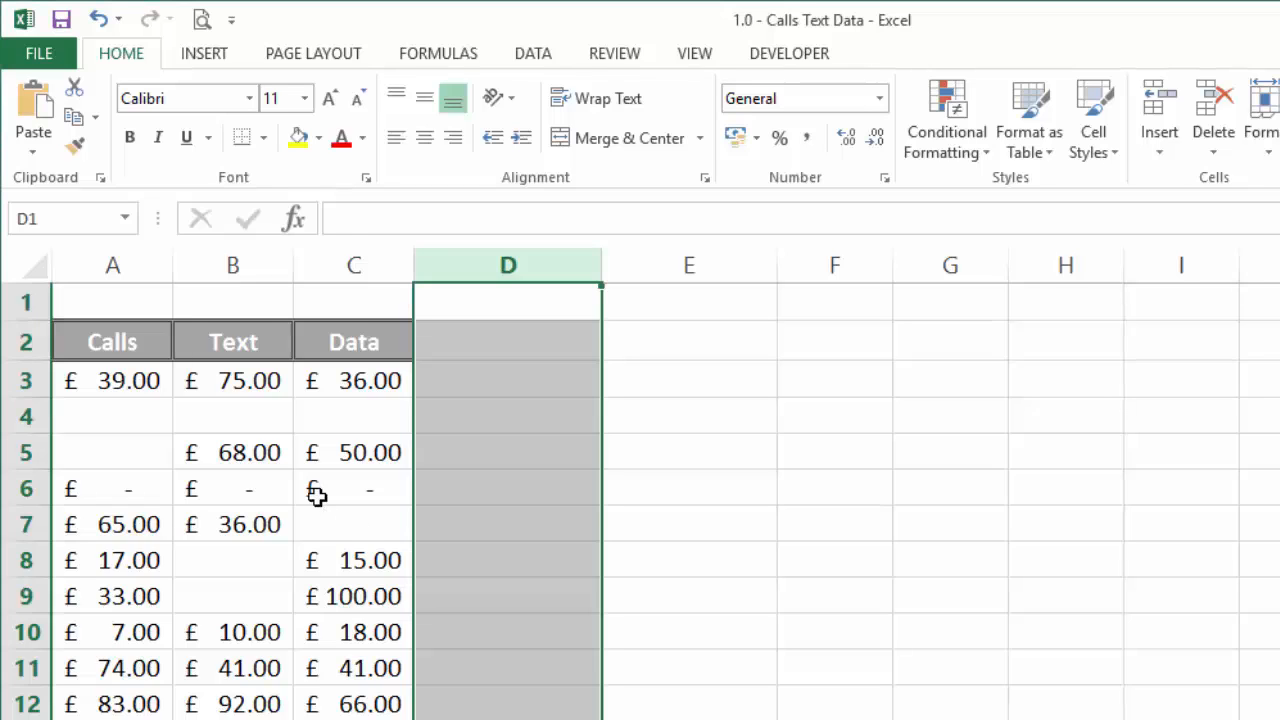
click(214, 463)
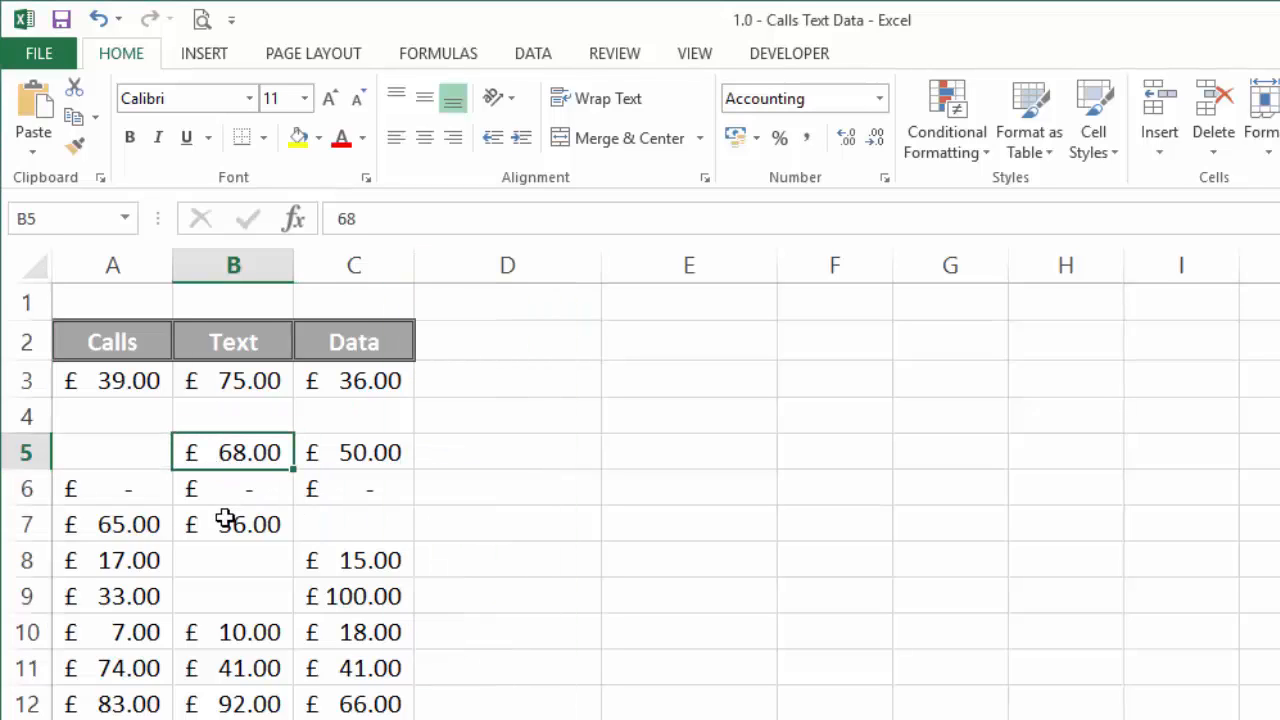
click(122, 343)
click(246, 346)
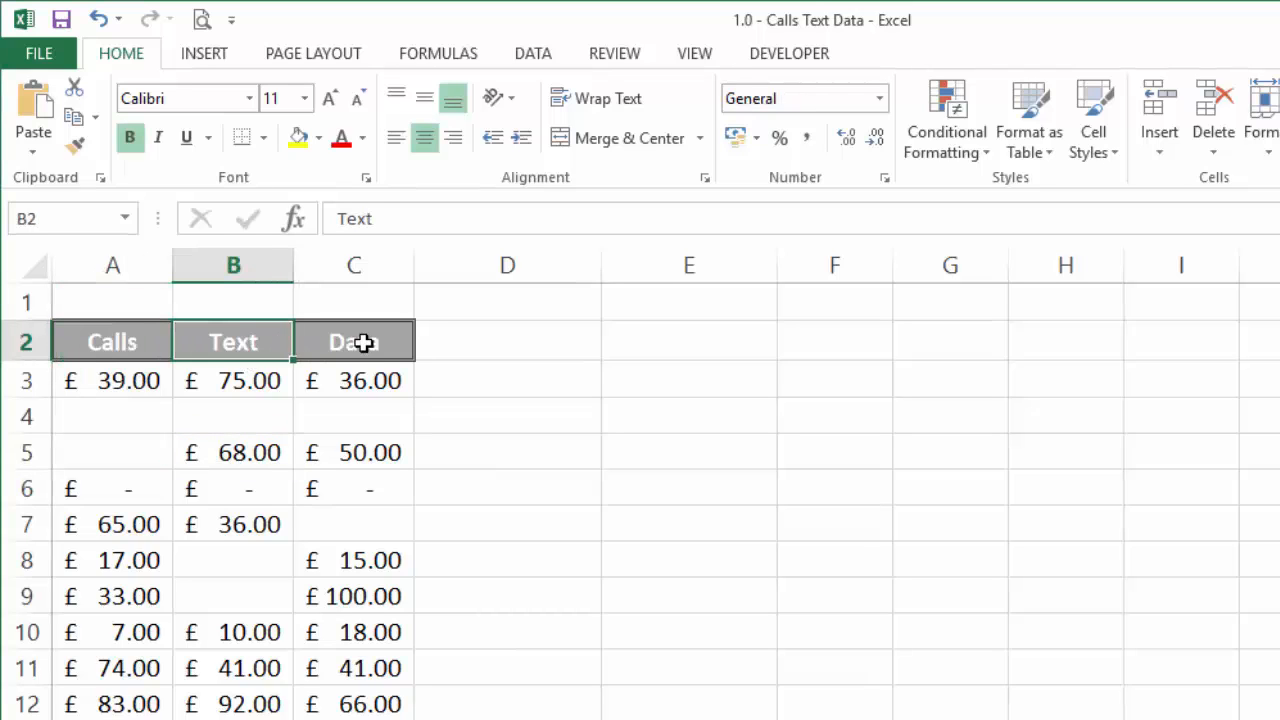
click(363, 343)
scroll(175, 508, down, 6)
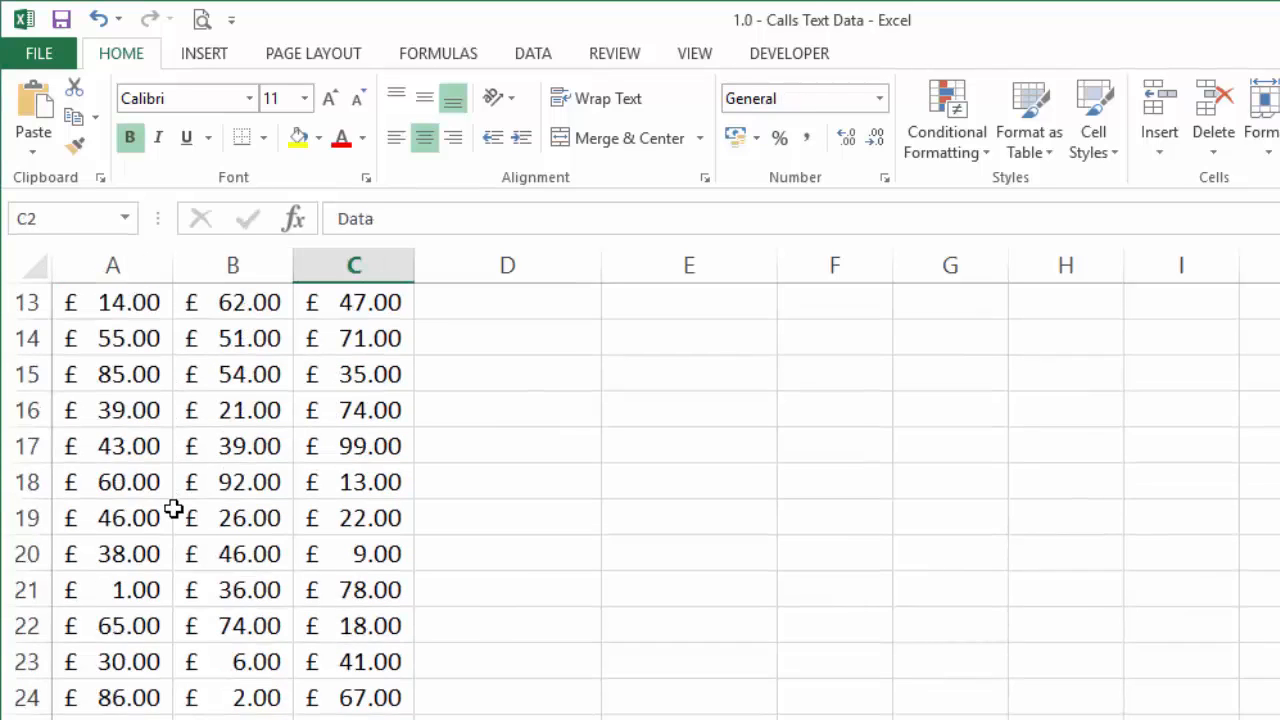
scroll(175, 508, up, 6)
Enter 0 in the empty cells A4, B4, C4 and A5
click(129, 417)
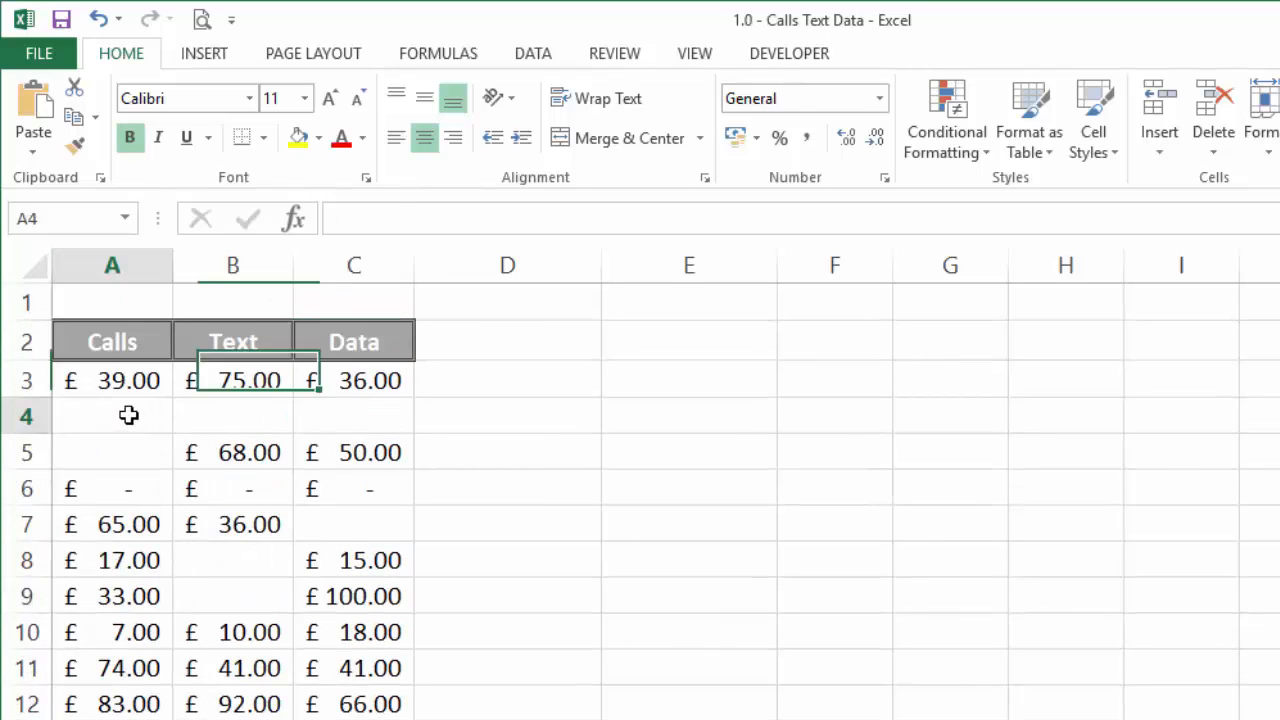
text(0)
key(Tab)
text(0)
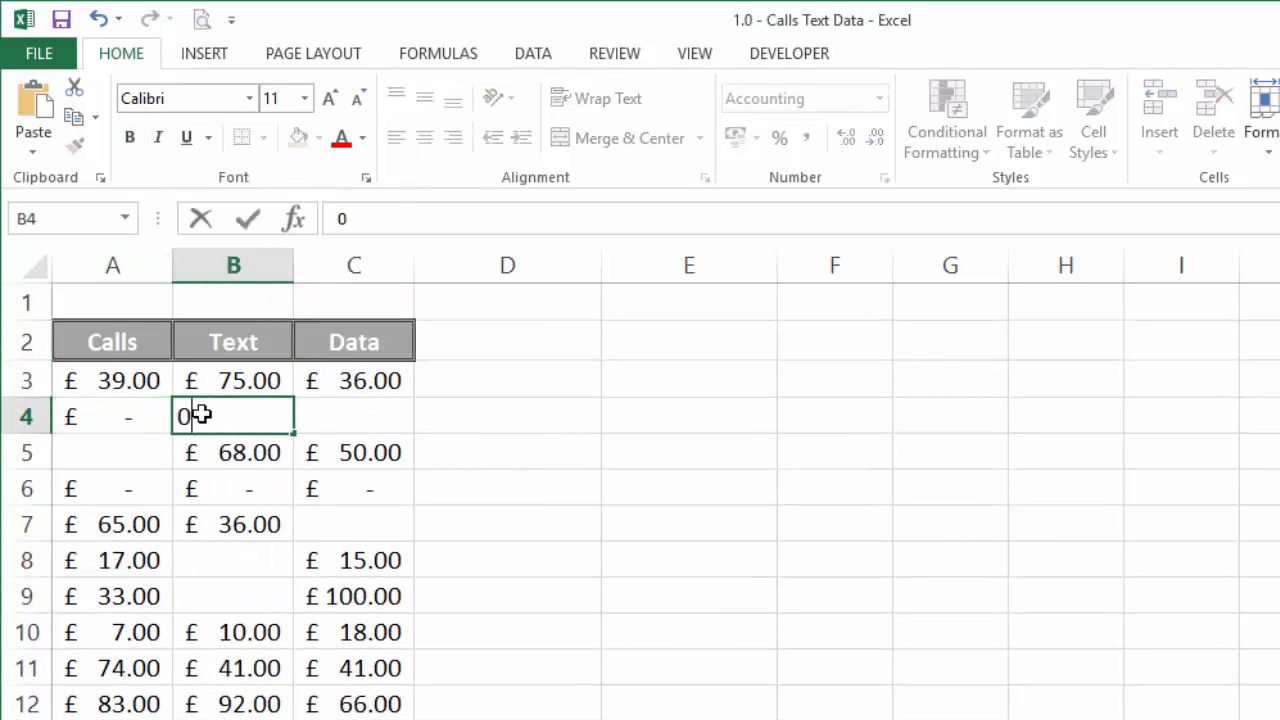
key(Tab)
text(0)
key(Return)
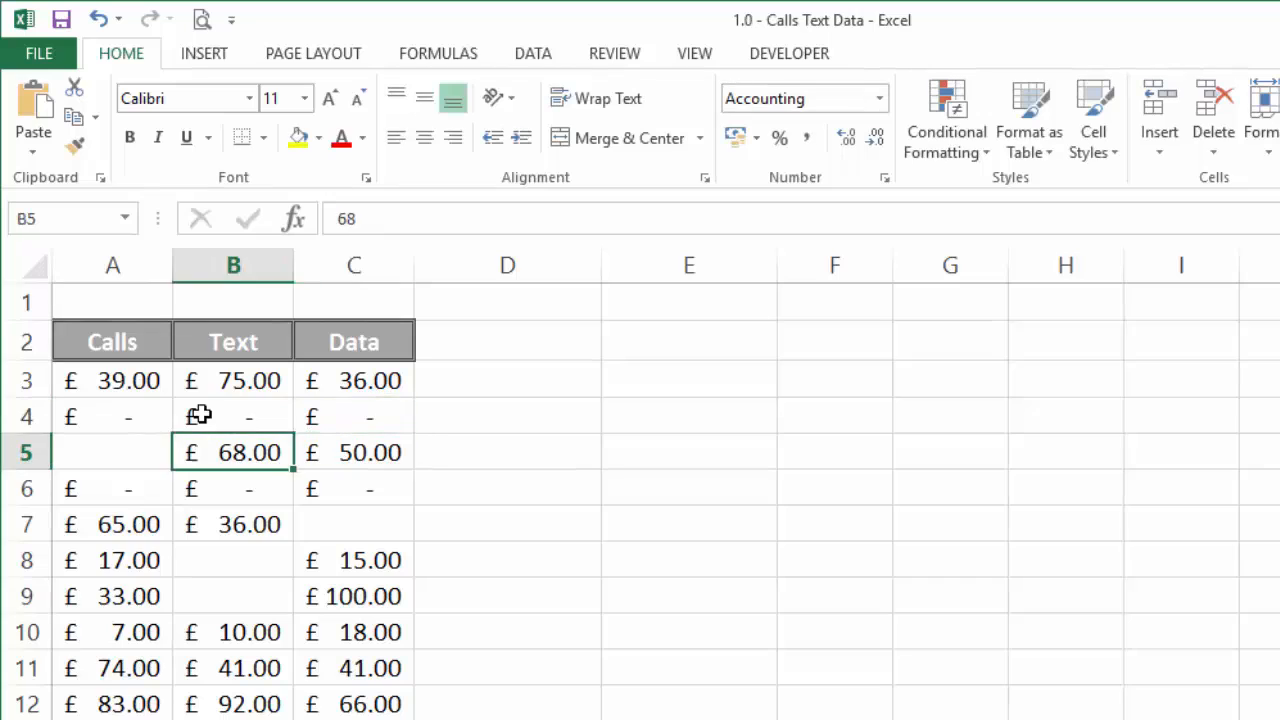
text(0)
key(Tab)
Examine rows 4 to 10 for zero and blank entries under the Calls, Text and Data headings
key(Up)
key(Left)
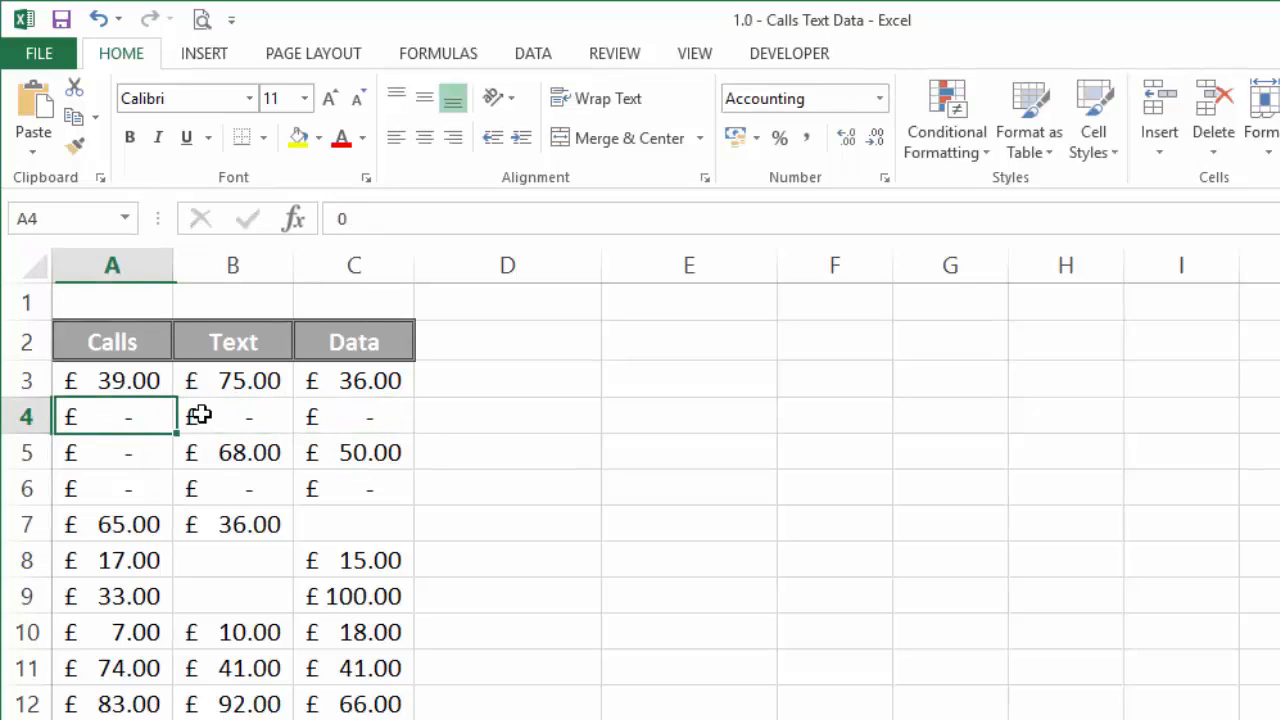
key(Right)
key(Right)
key(Right)
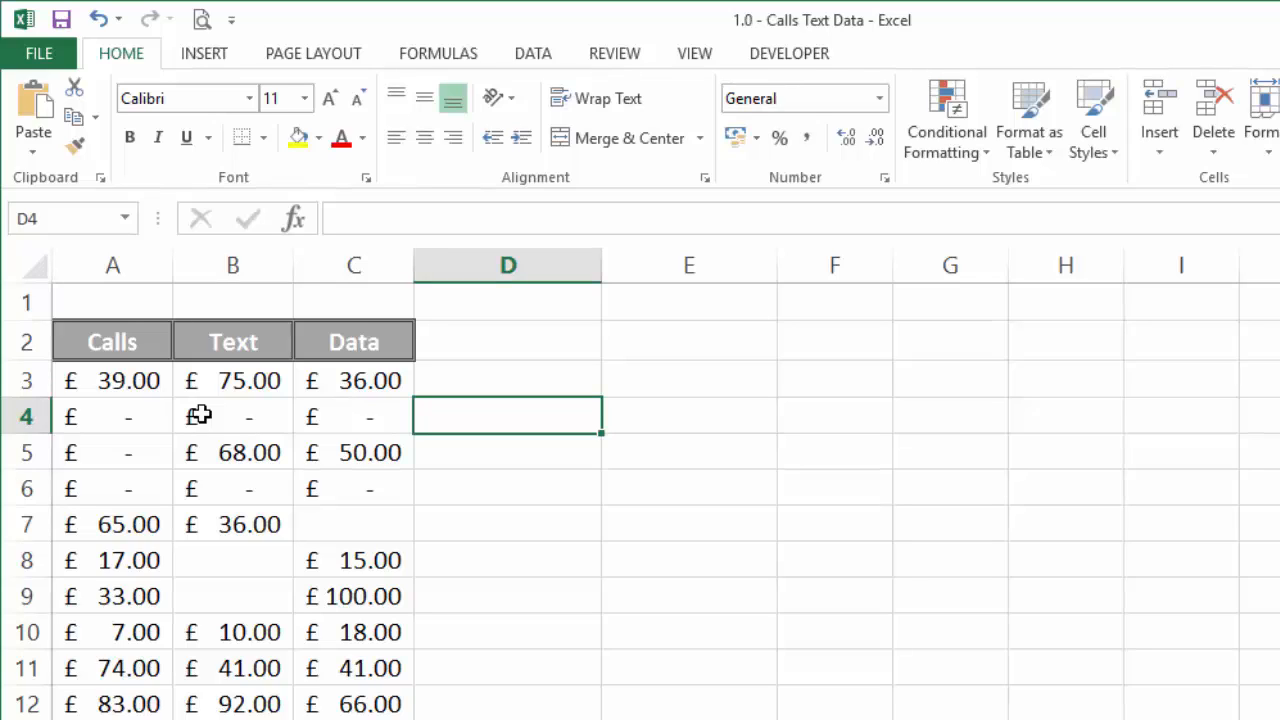
key(Down)
key(Down)
key(Down)
key(Down)
key(Down)
key(Left)
key(Left)
key(Left)
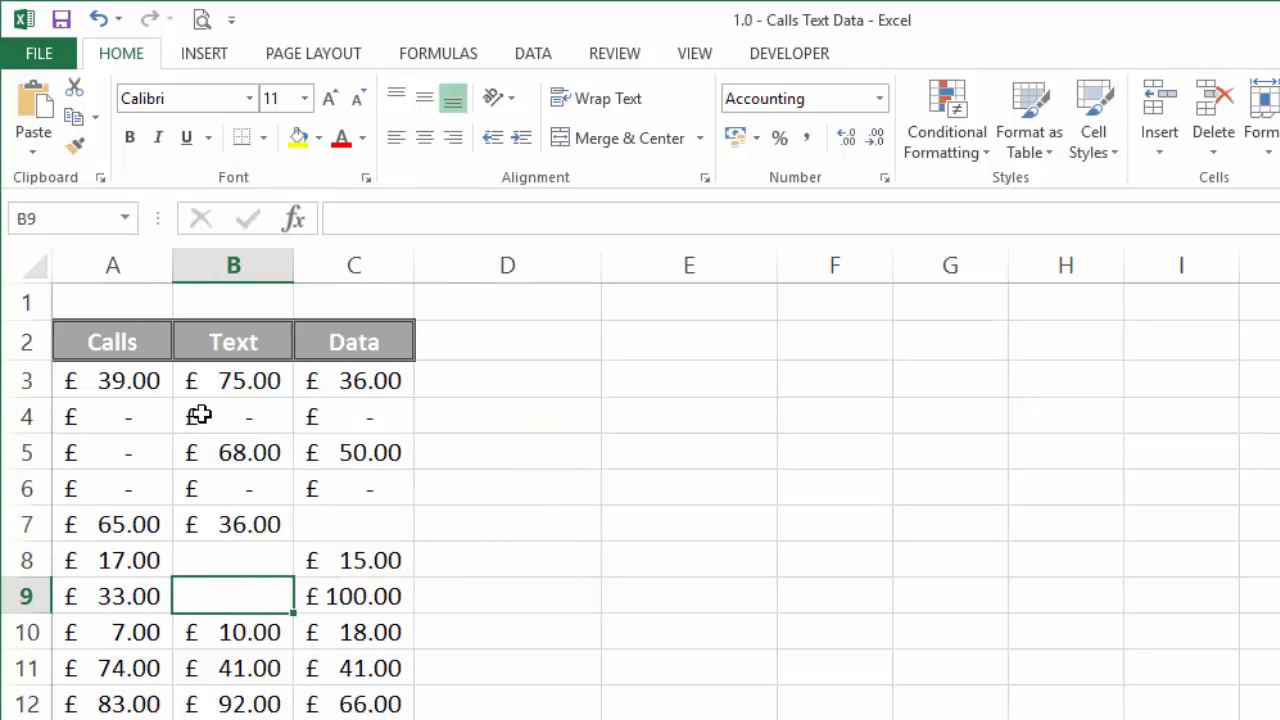
key(Down)
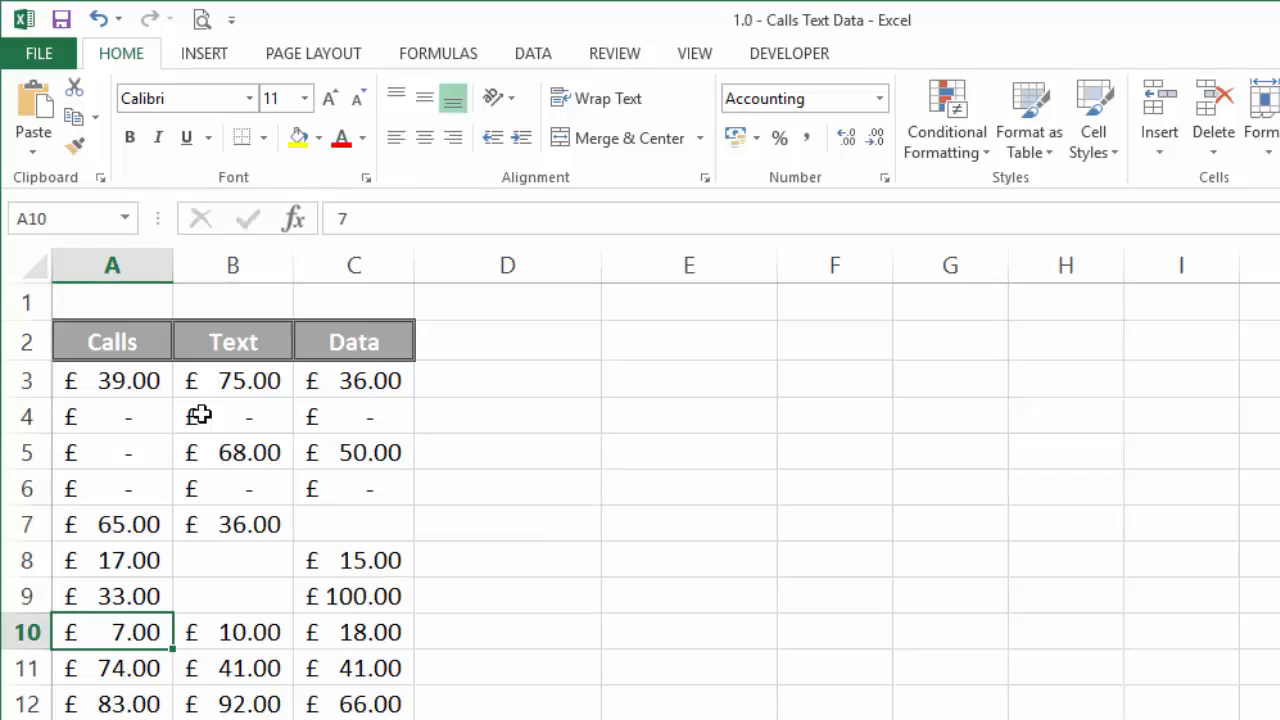
click(108, 343)
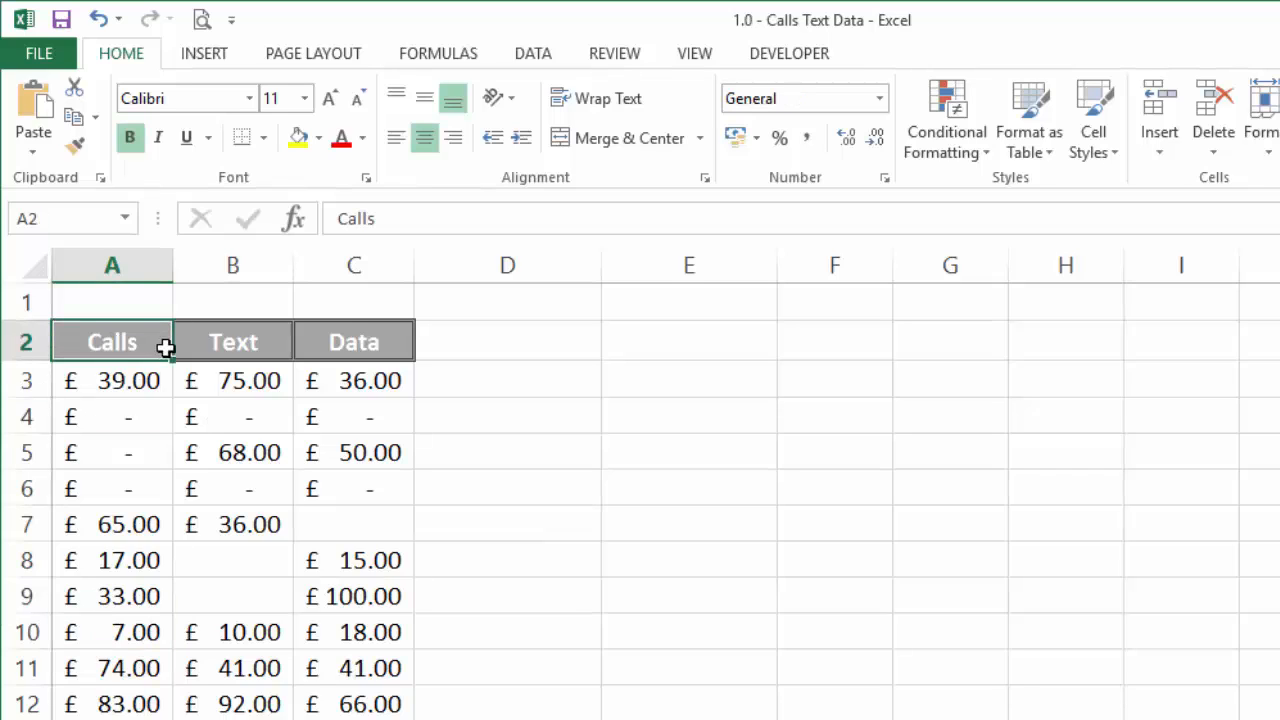
click(234, 340)
click(346, 341)
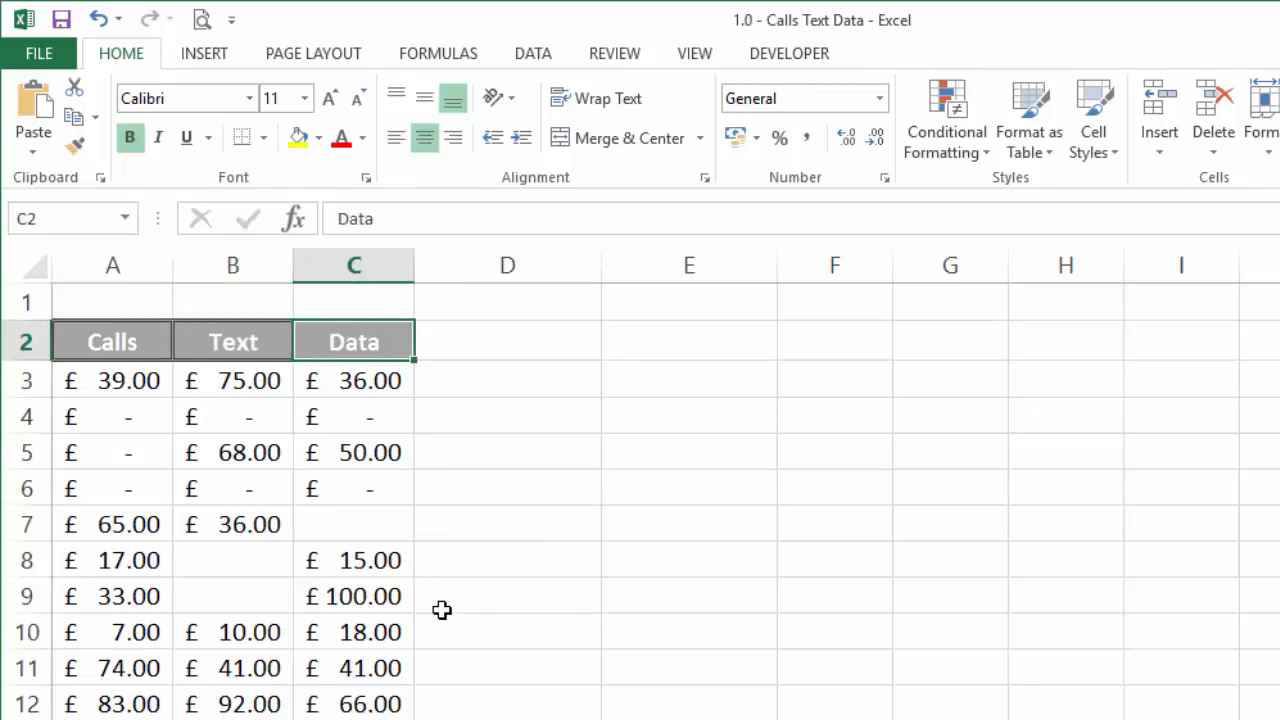
Begin an IF formula in D3 whose logical test is SUM(A3:C3)=0
click(478, 630)
click(509, 380)
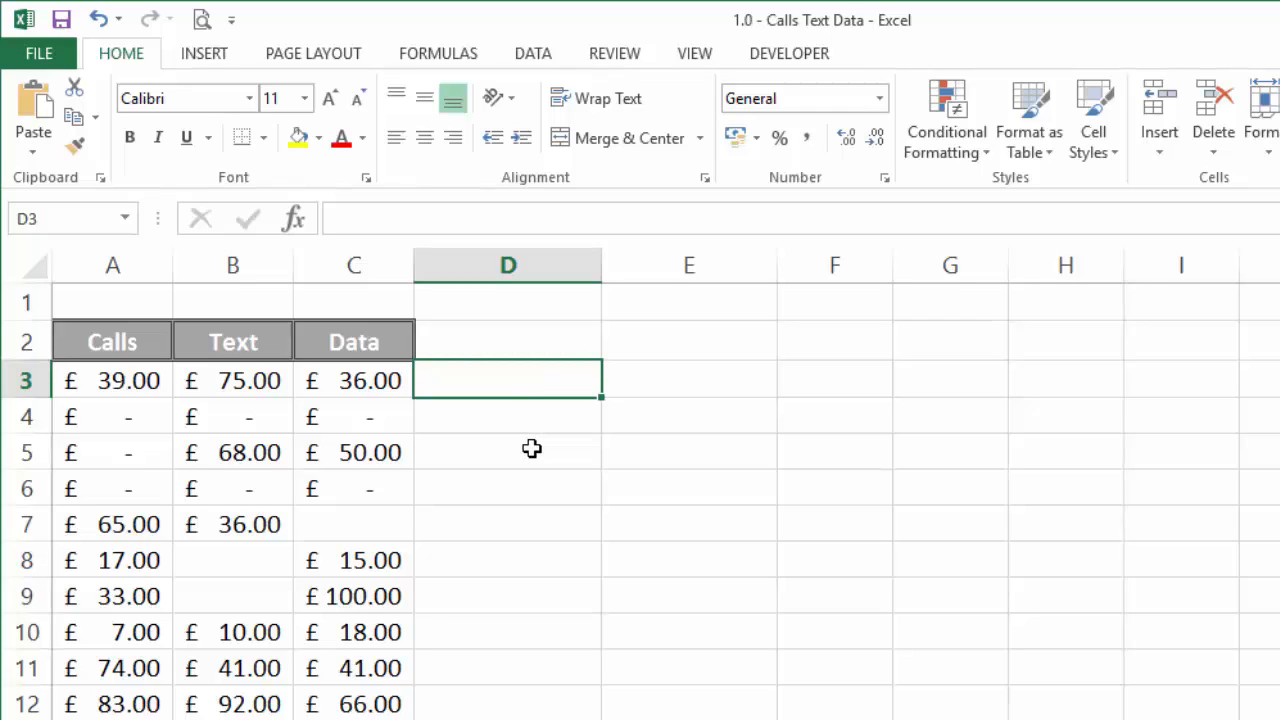
text(=)
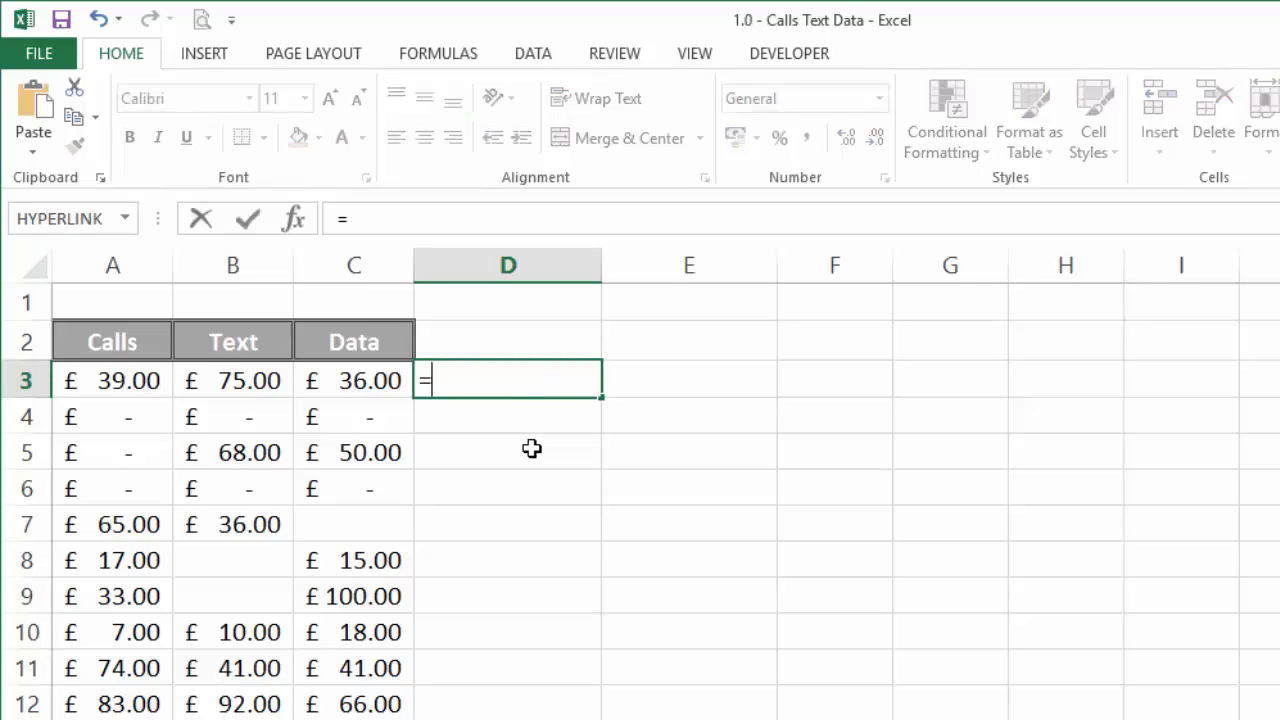
text(if()
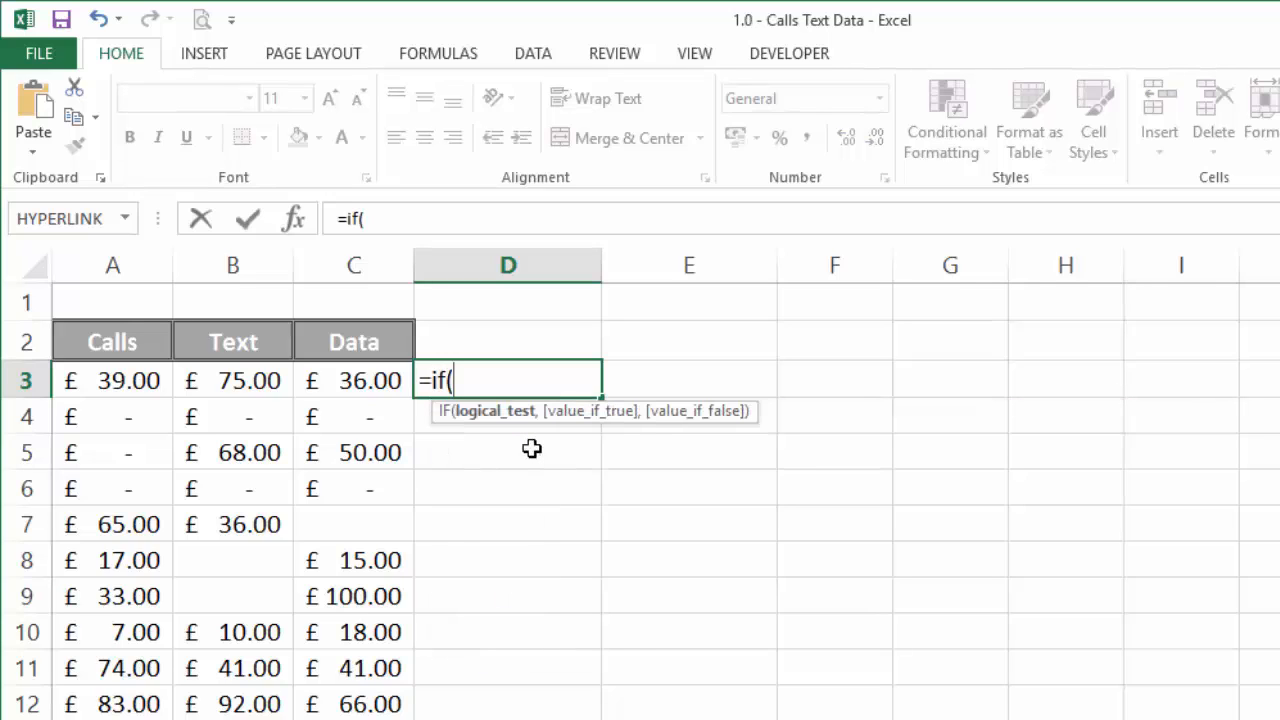
key(Left)
key(BackSpace)
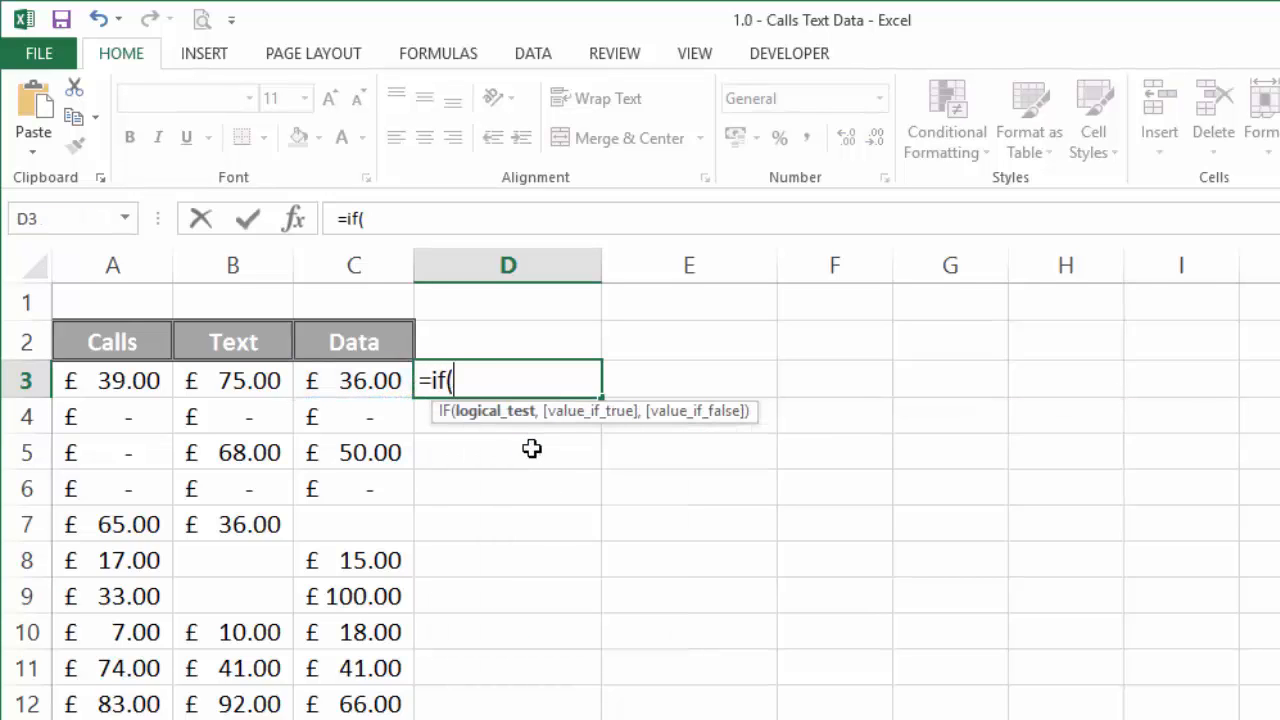
text(sum)
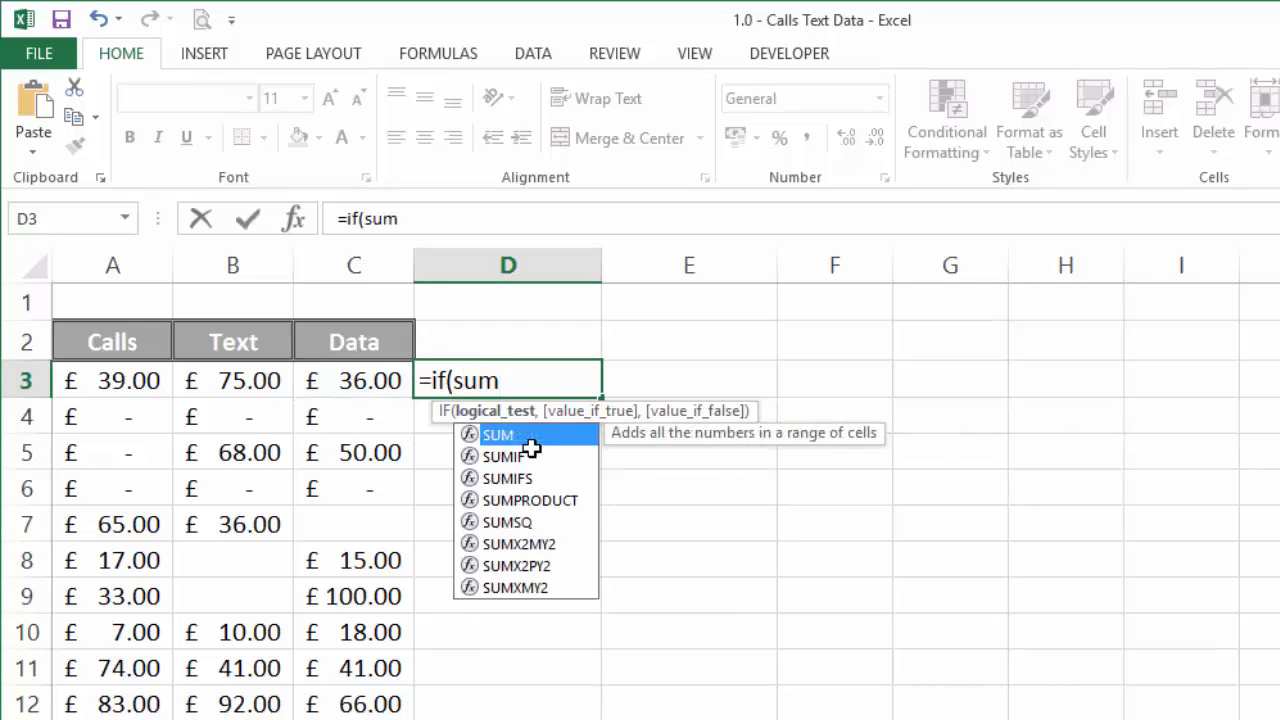
text(()
key(Left)
key(Left)
key(Left)
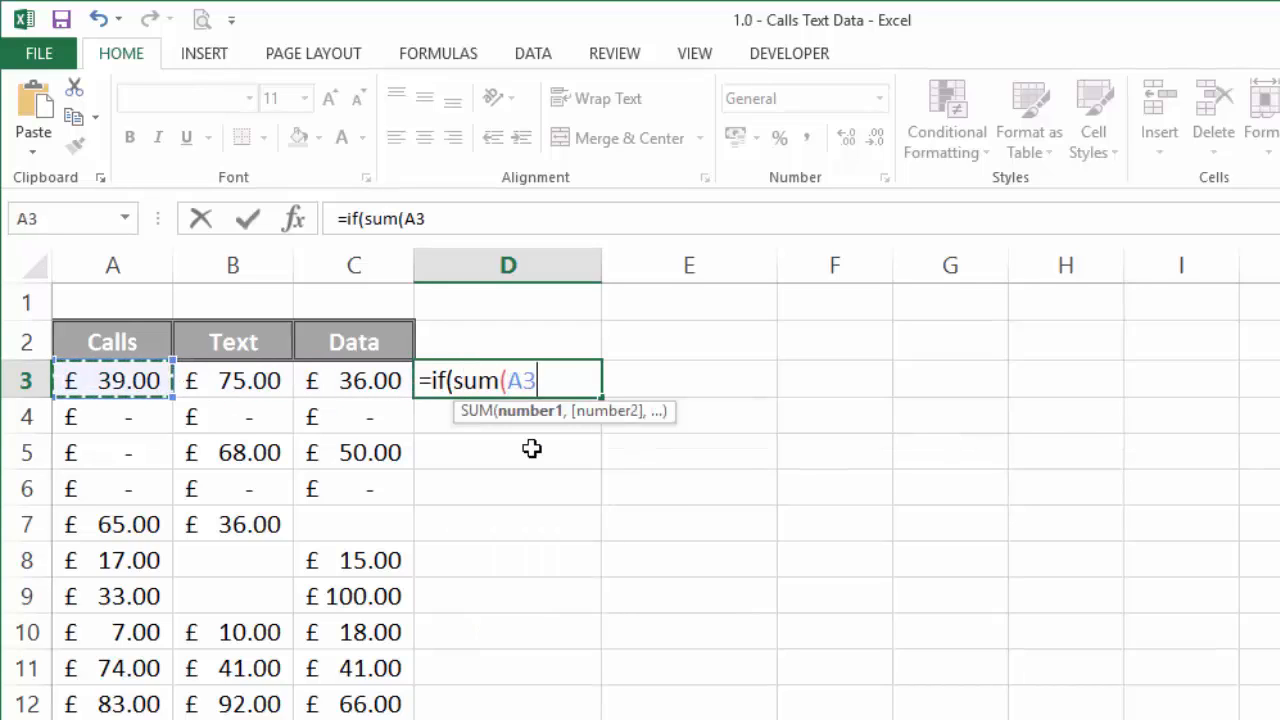
key(shift+Right)
key(shift+Right)
text())
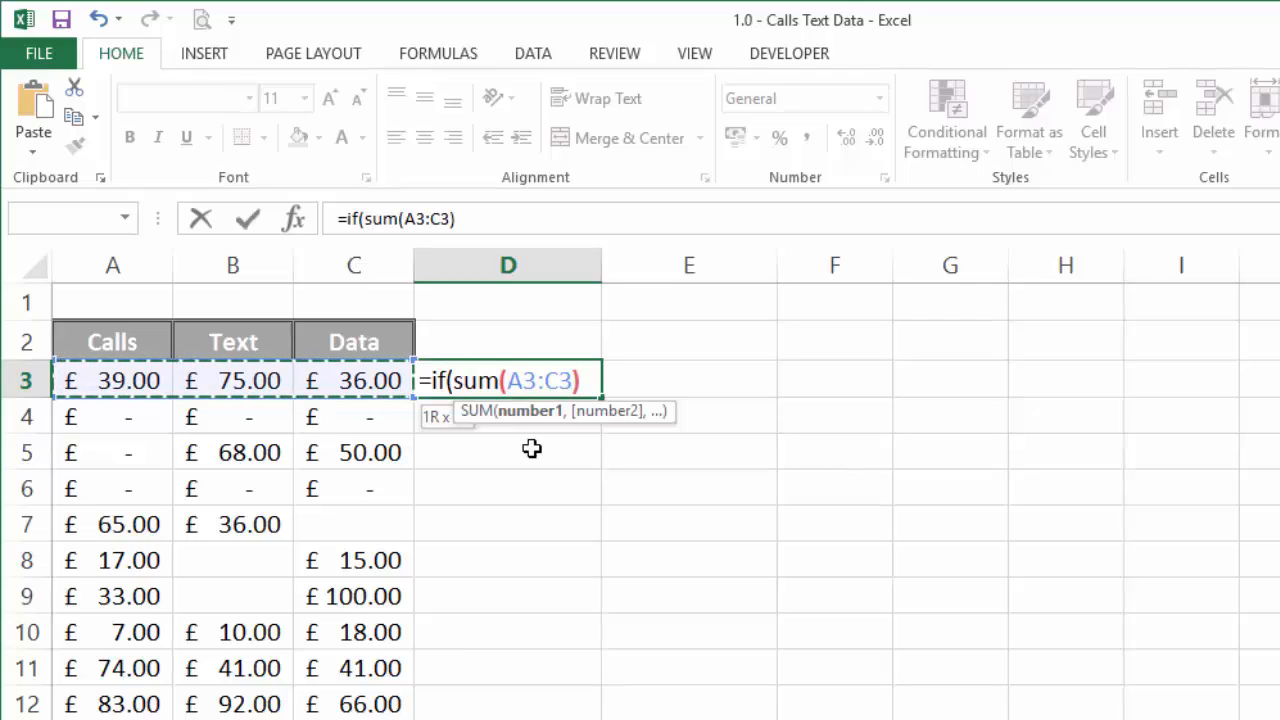
text(>0)
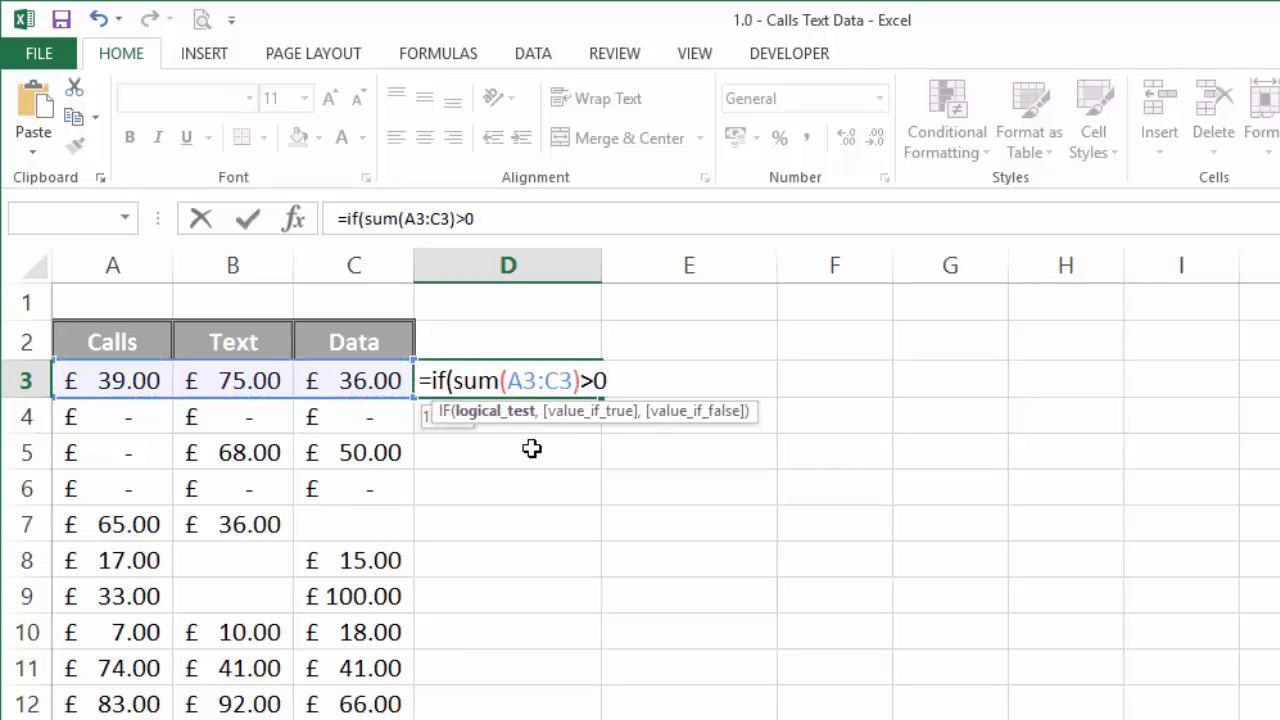
key(BackSpace)
key(BackSpace)
text(=0,)
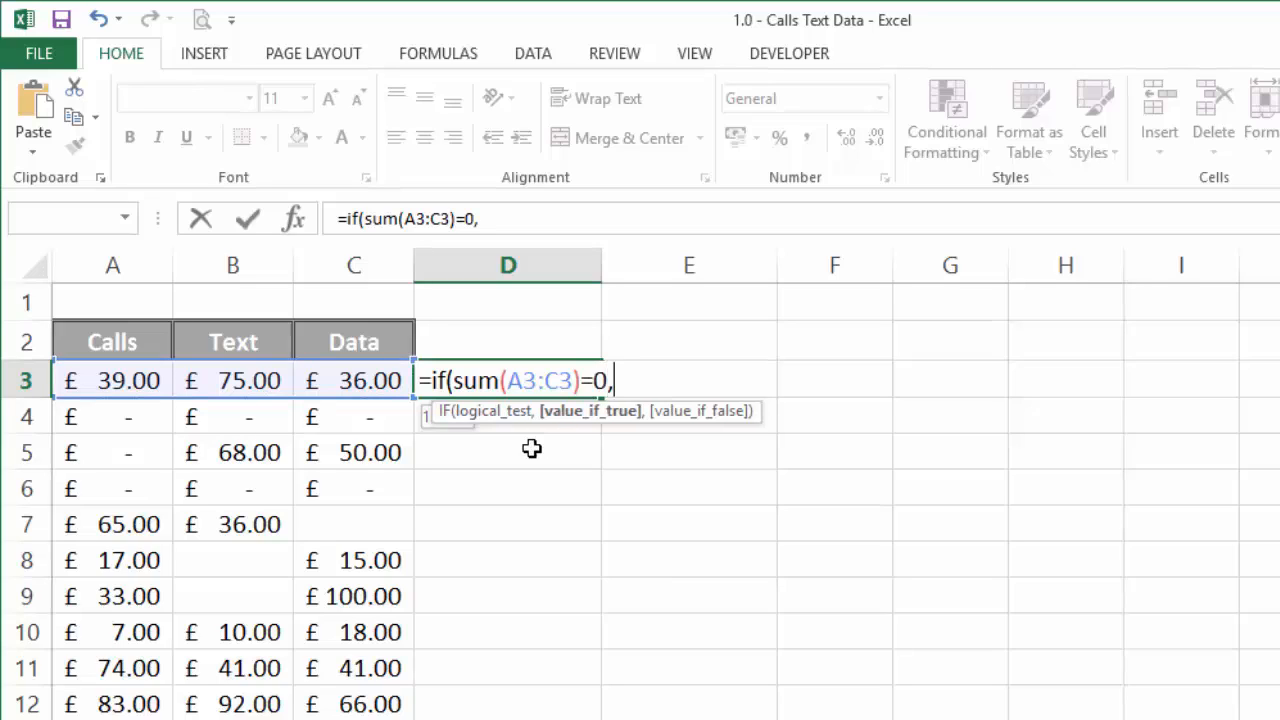
Complete the D3 formula so it returns "" when the test is true and "Something else" when it is false
text("","Som)
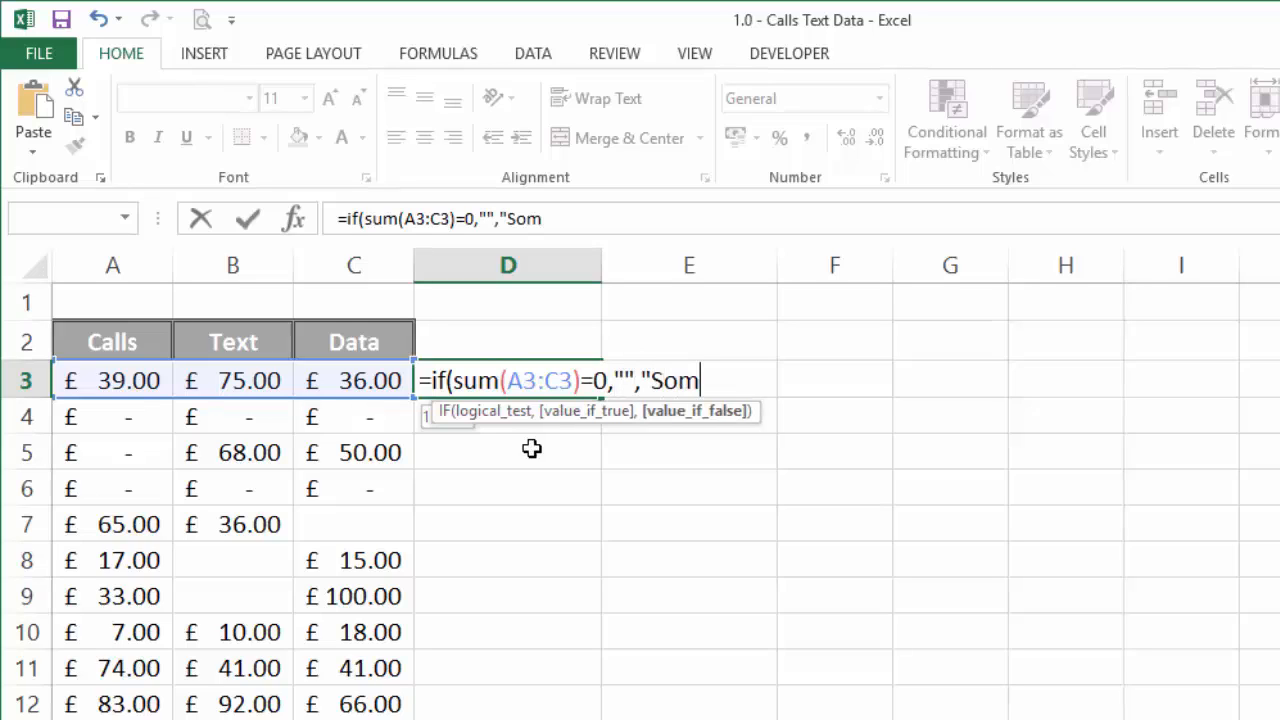
text(ethong )
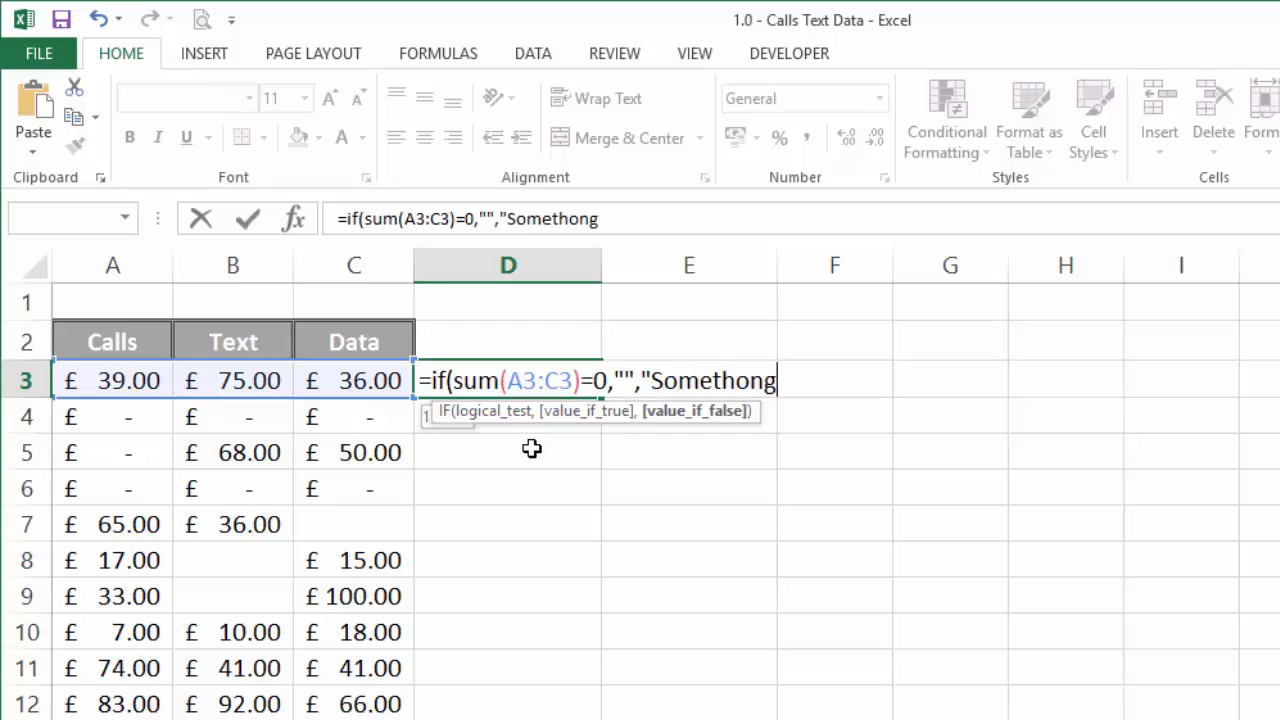
text(else"))
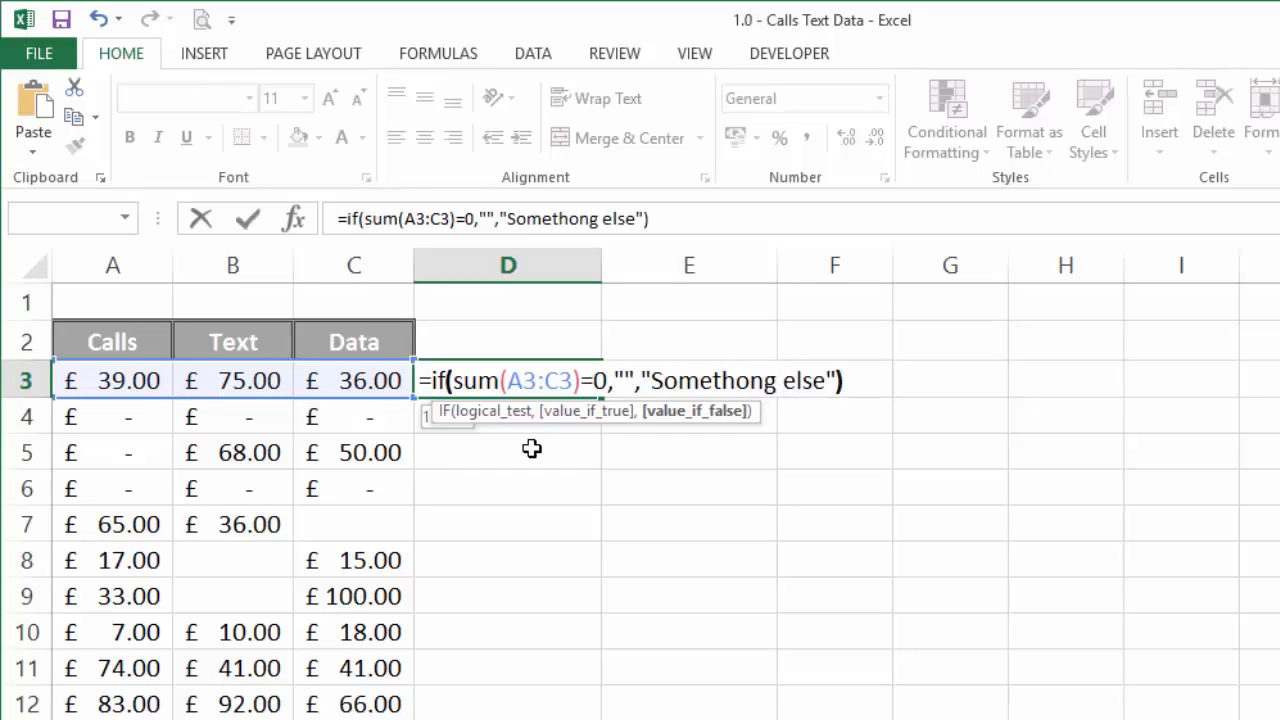
key(Return)
key(Up)
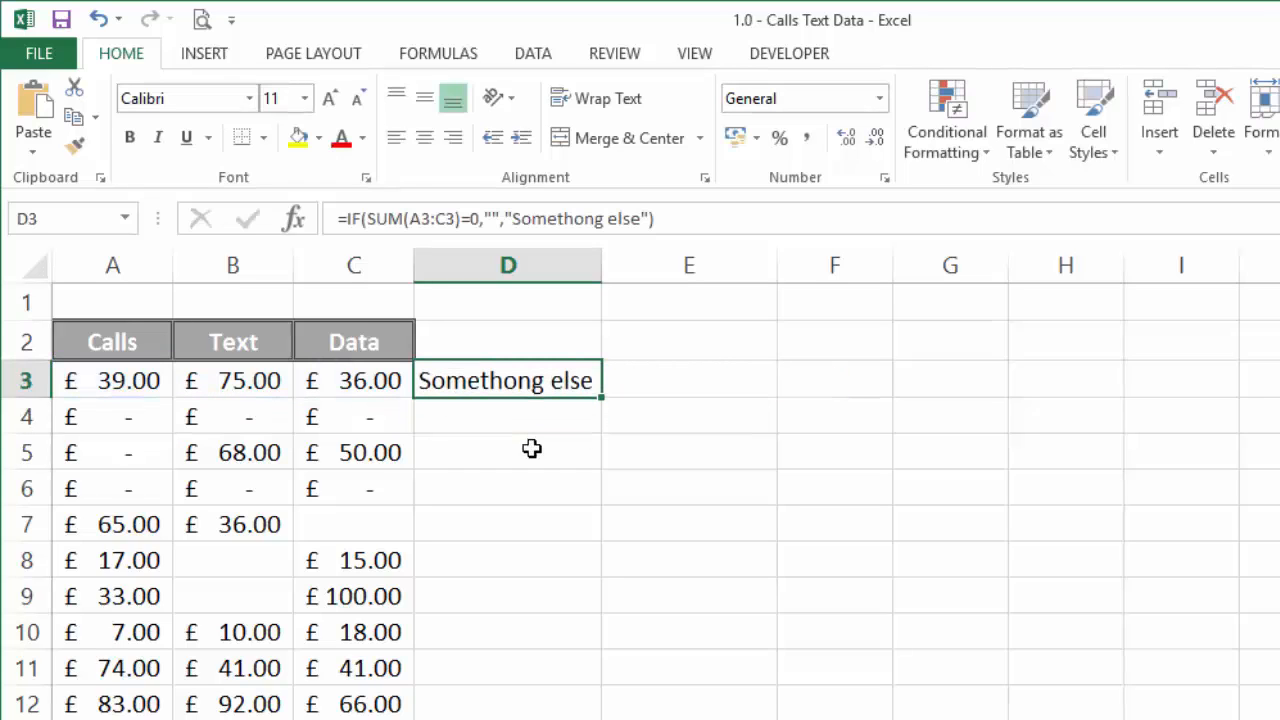
click(574, 218)
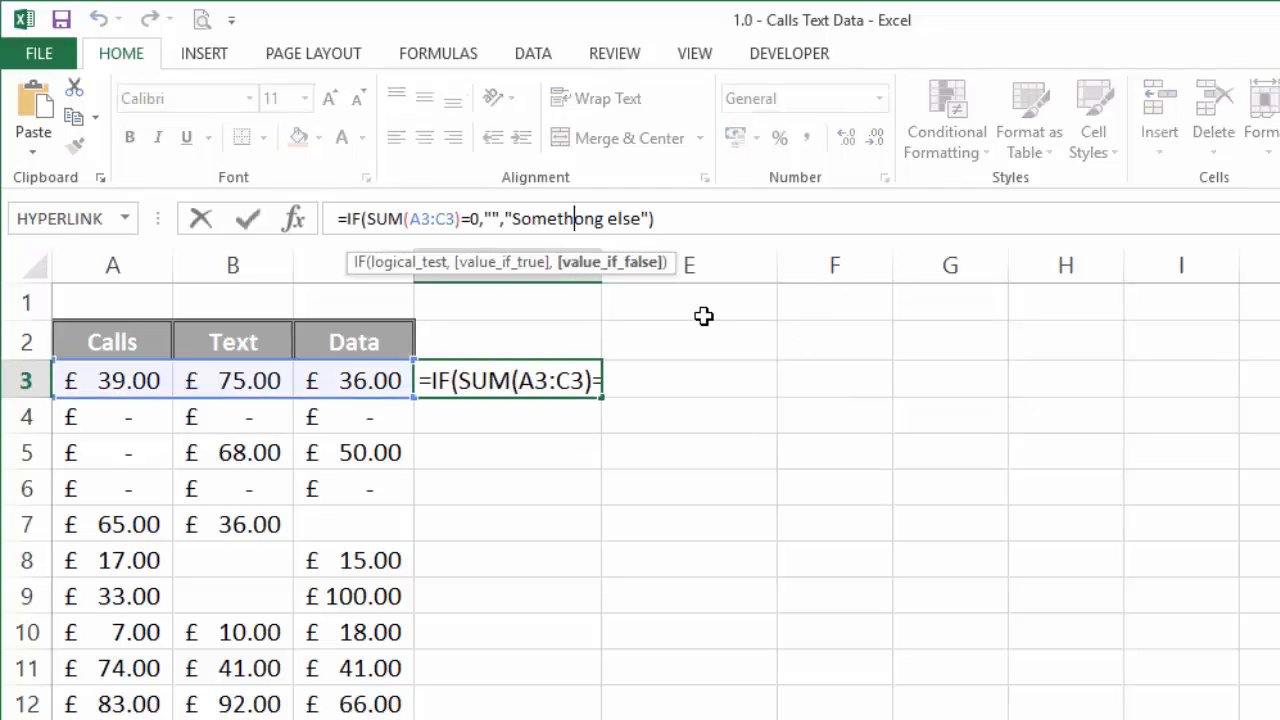
key(Delete)
text(i)
key(Return)
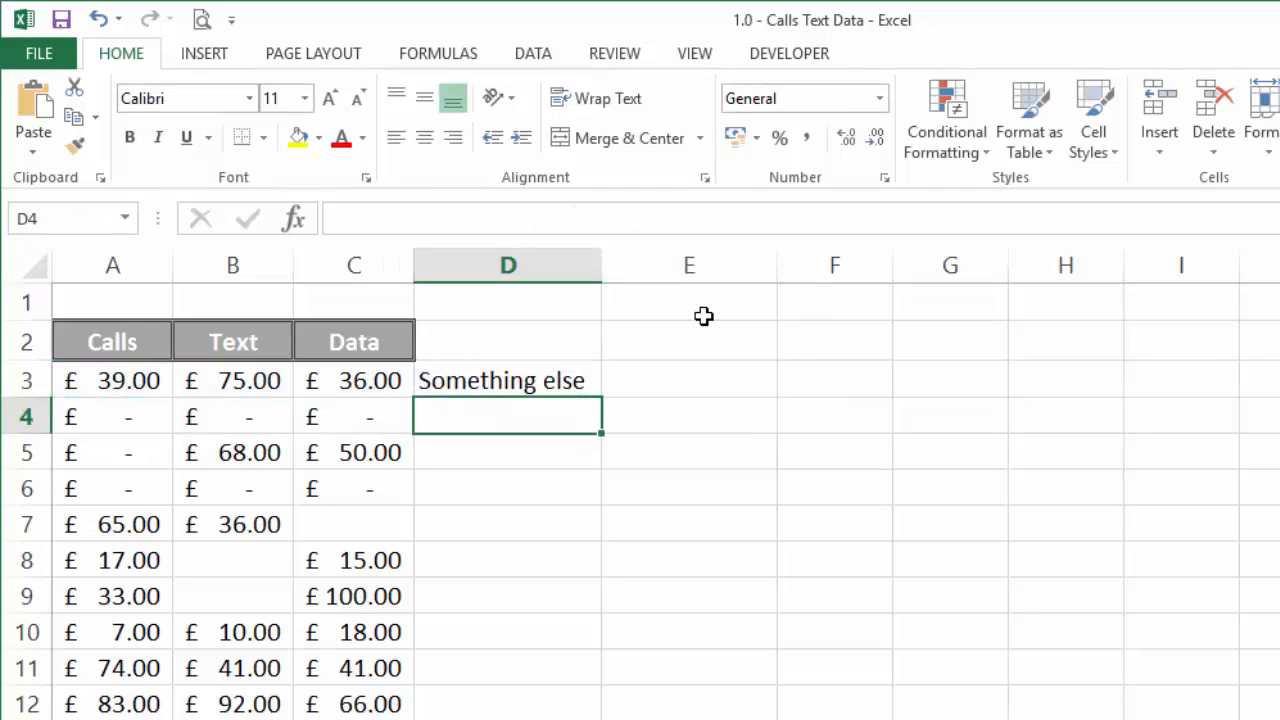
Fill the IF formula from D3 down column D alongside the data rows
key(Up)
click(150, 380)
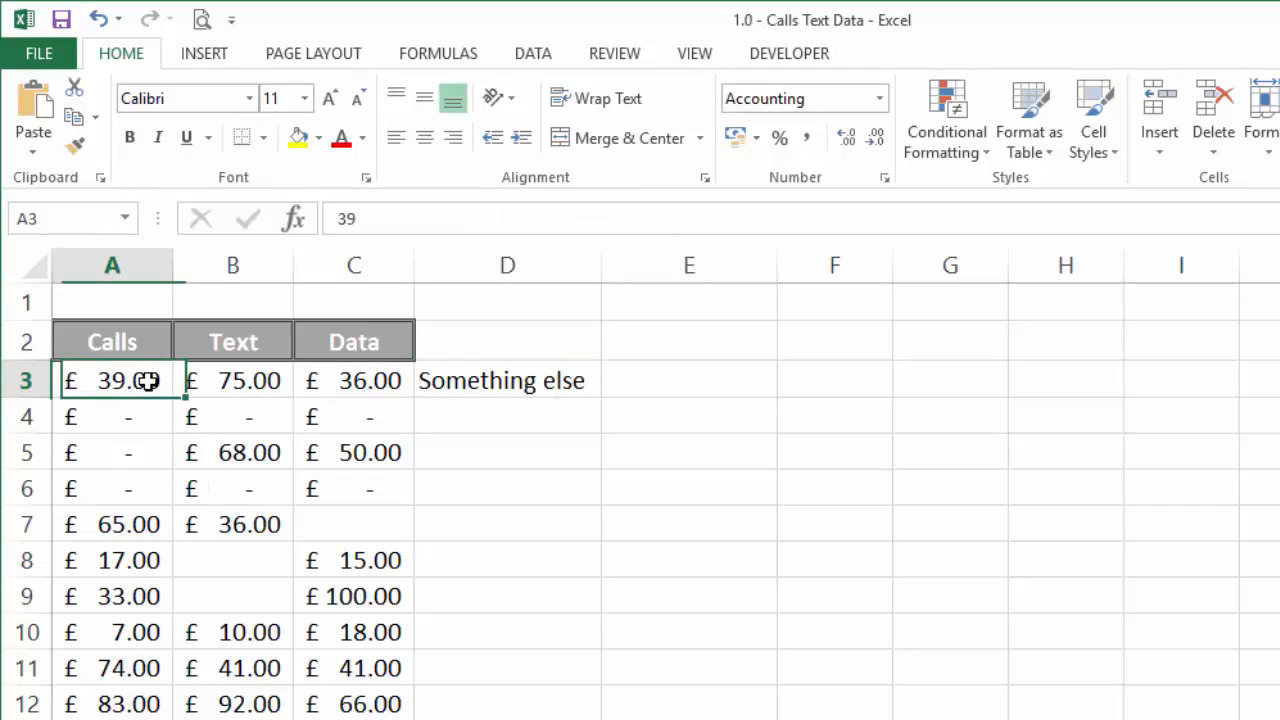
click(216, 380)
click(320, 380)
click(430, 380)
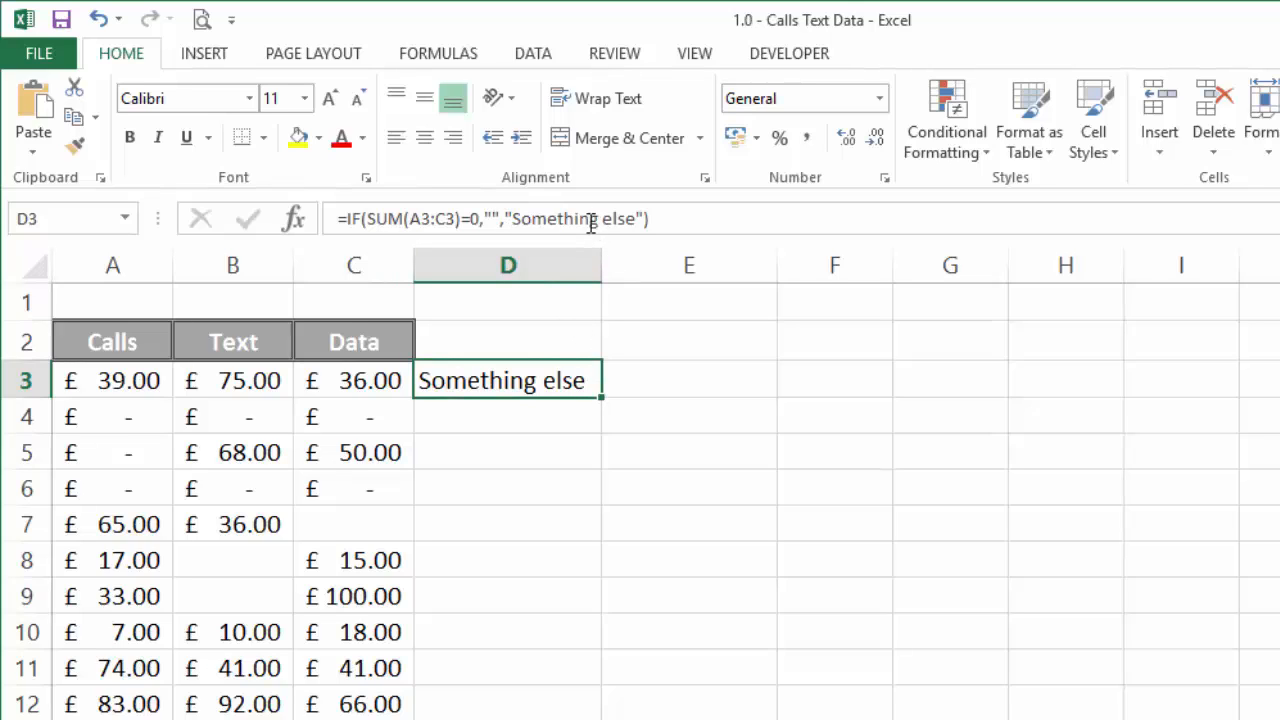
double_click(603, 401)
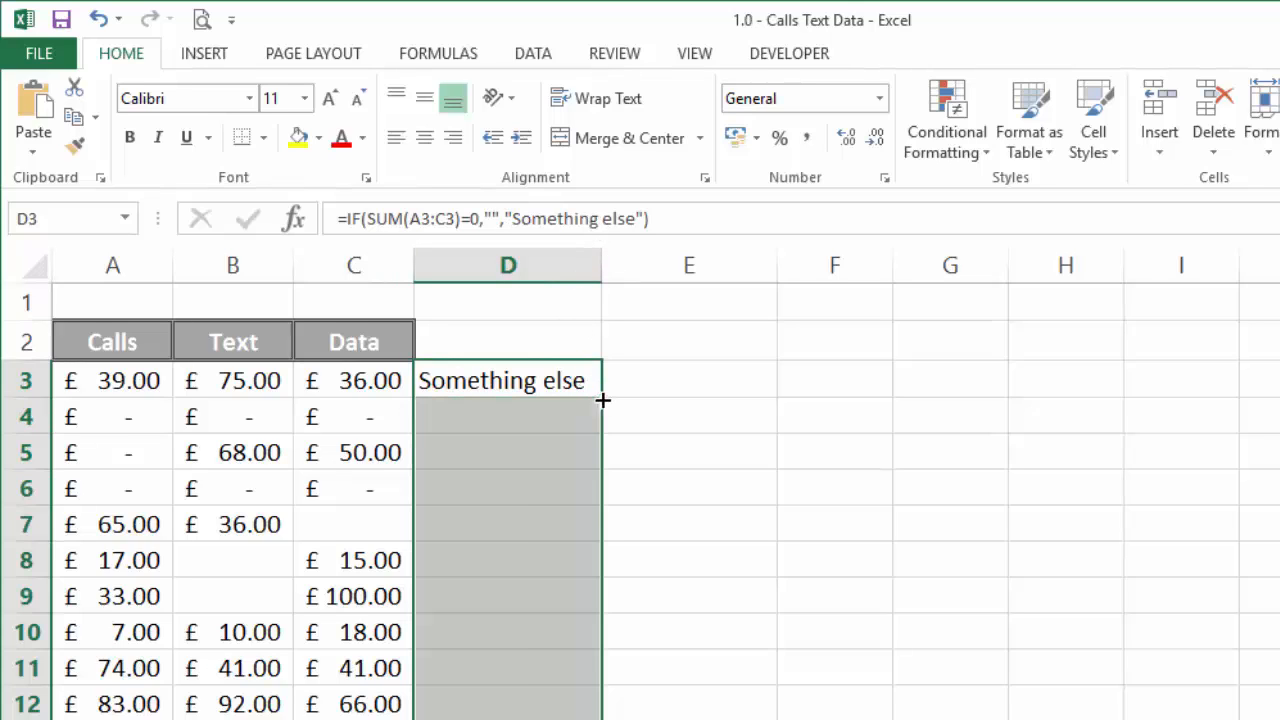
Check the filled formulas in D6, D4 and D3 against the amounts in their rows
click(580, 499)
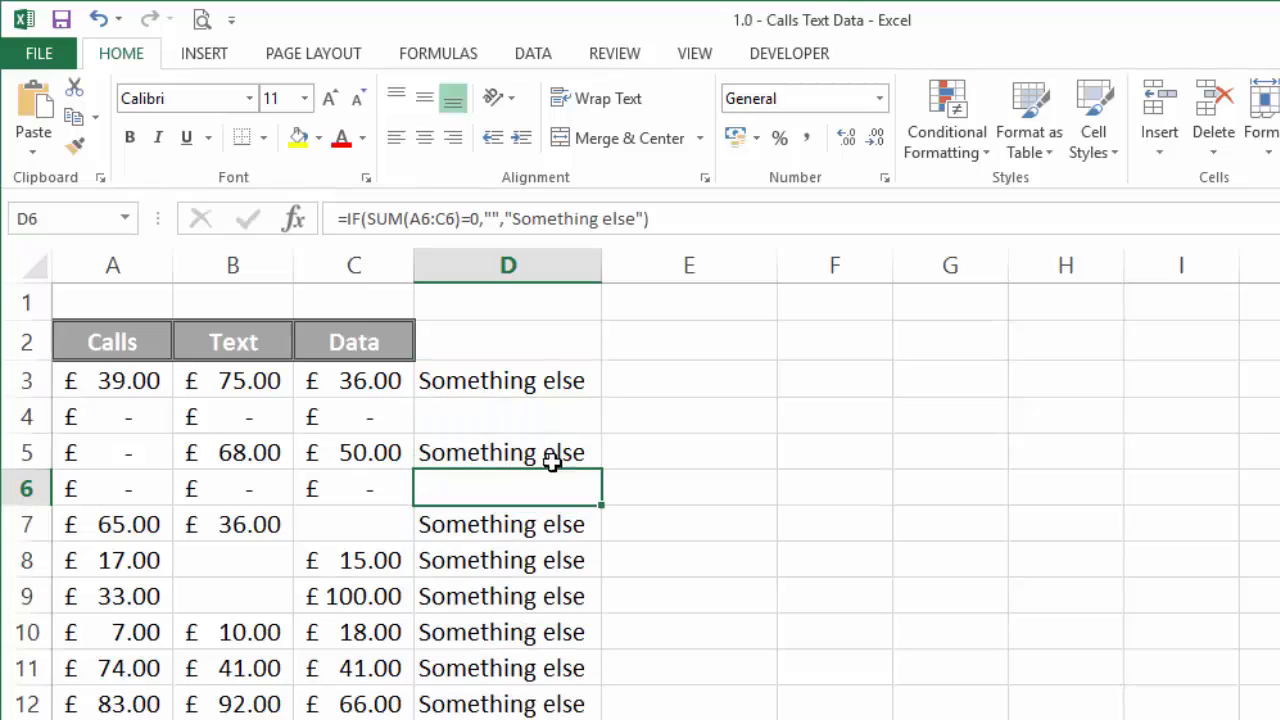
click(505, 419)
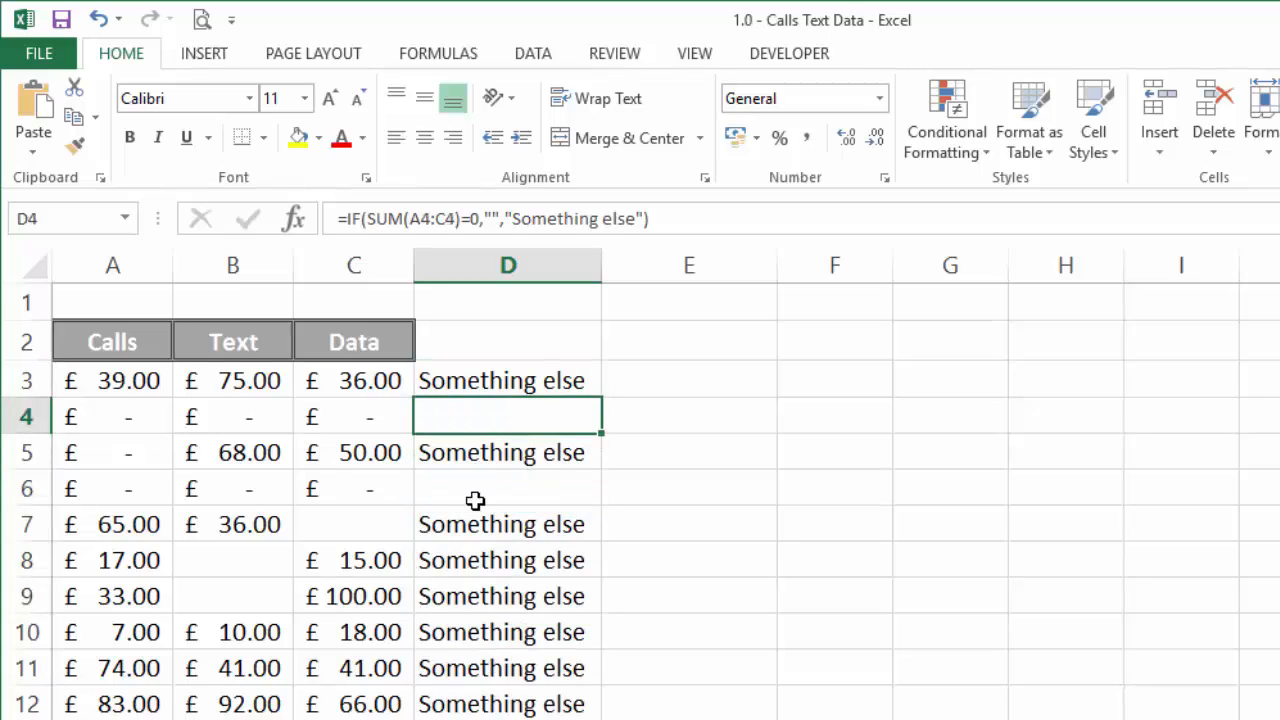
click(482, 494)
click(557, 385)
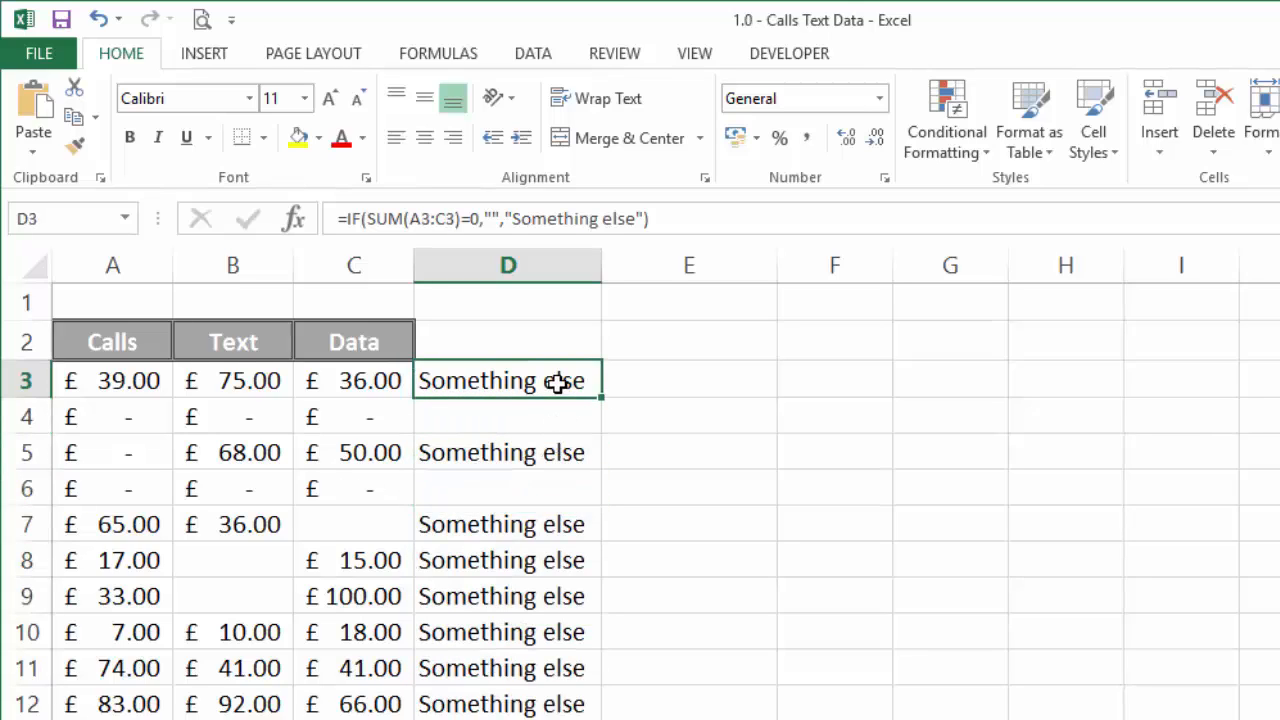
click(707, 376)
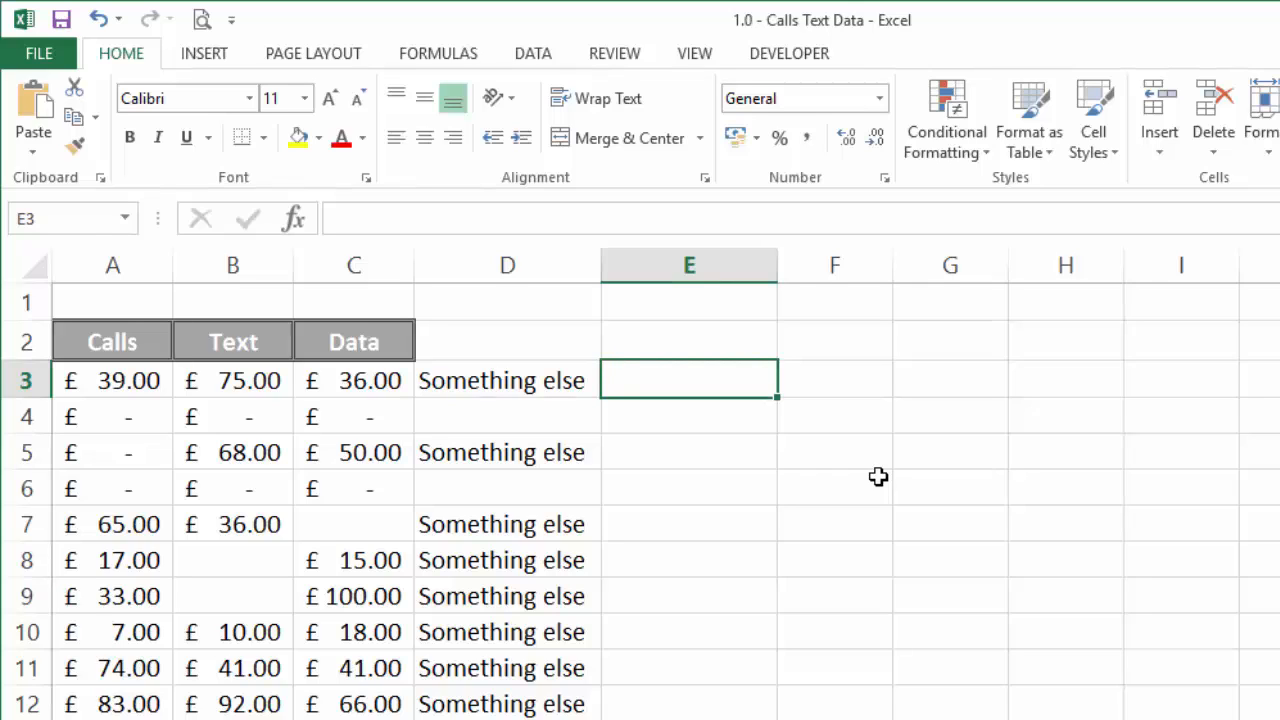
Begin an IF formula in E3 whose logical test is A3>0
text(=if)
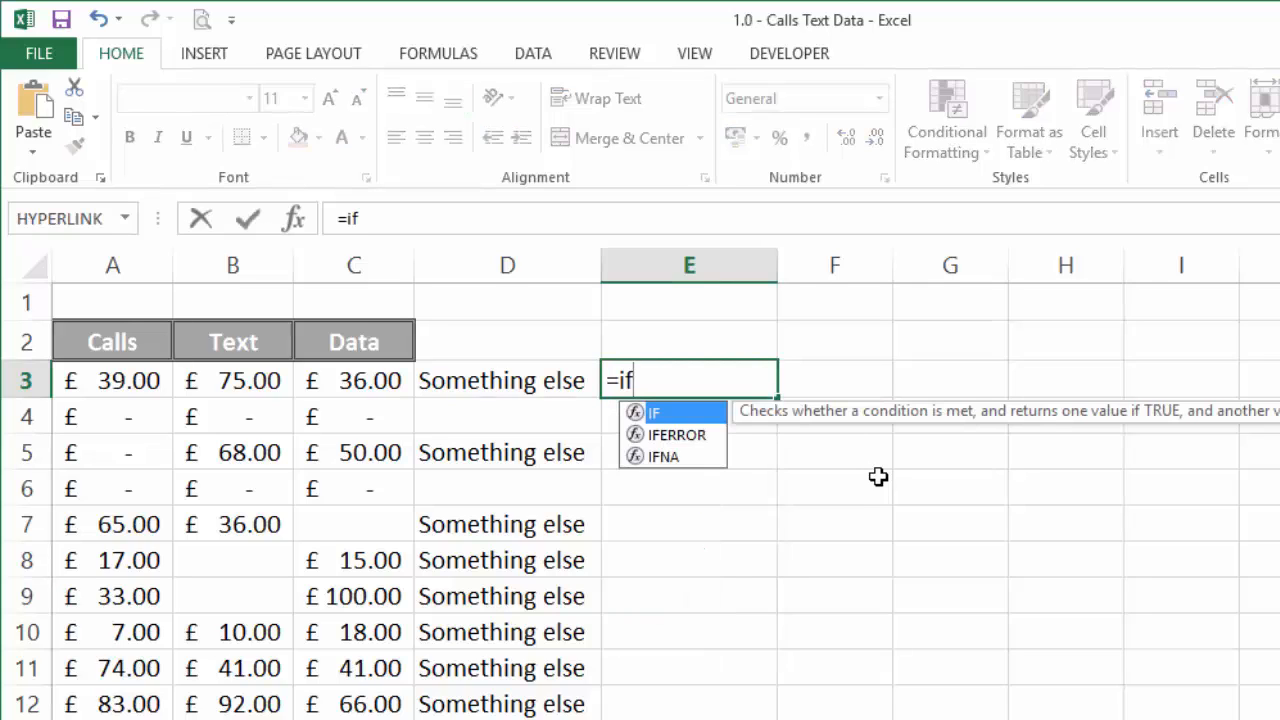
text(()
key(Left)
key(Left)
key(Left)
key(Left)
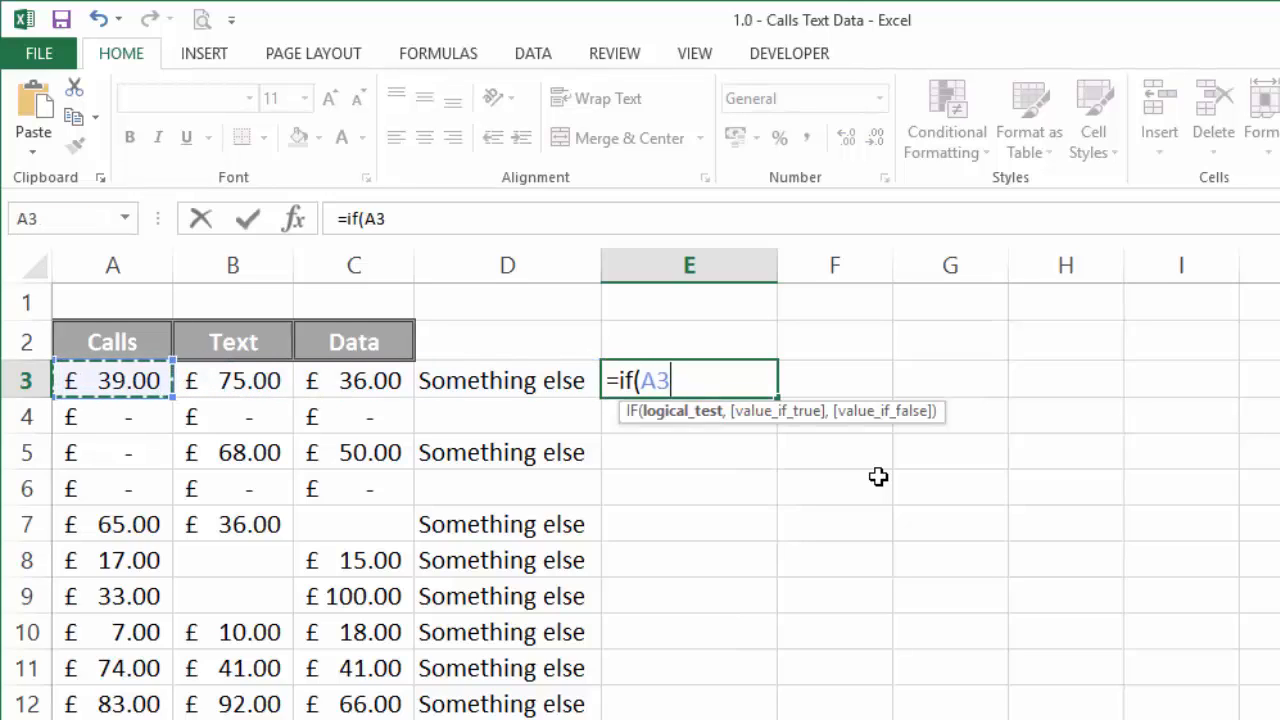
text(>)
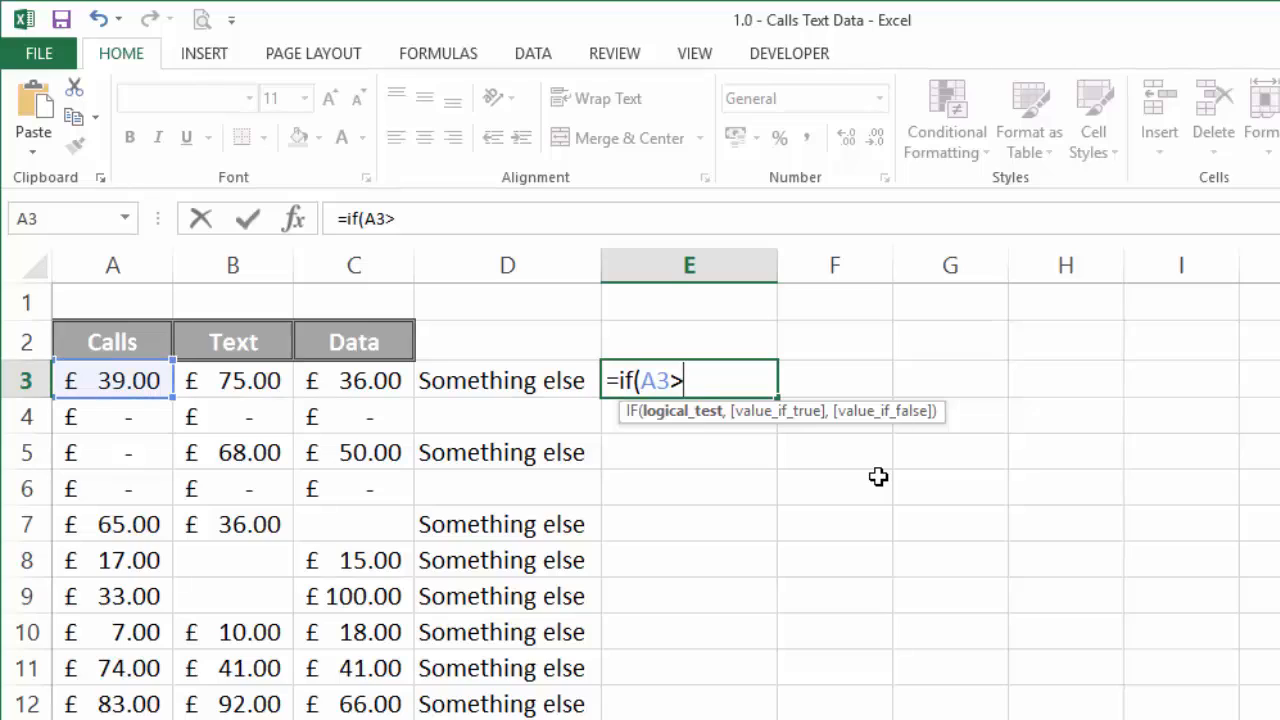
text(0,)
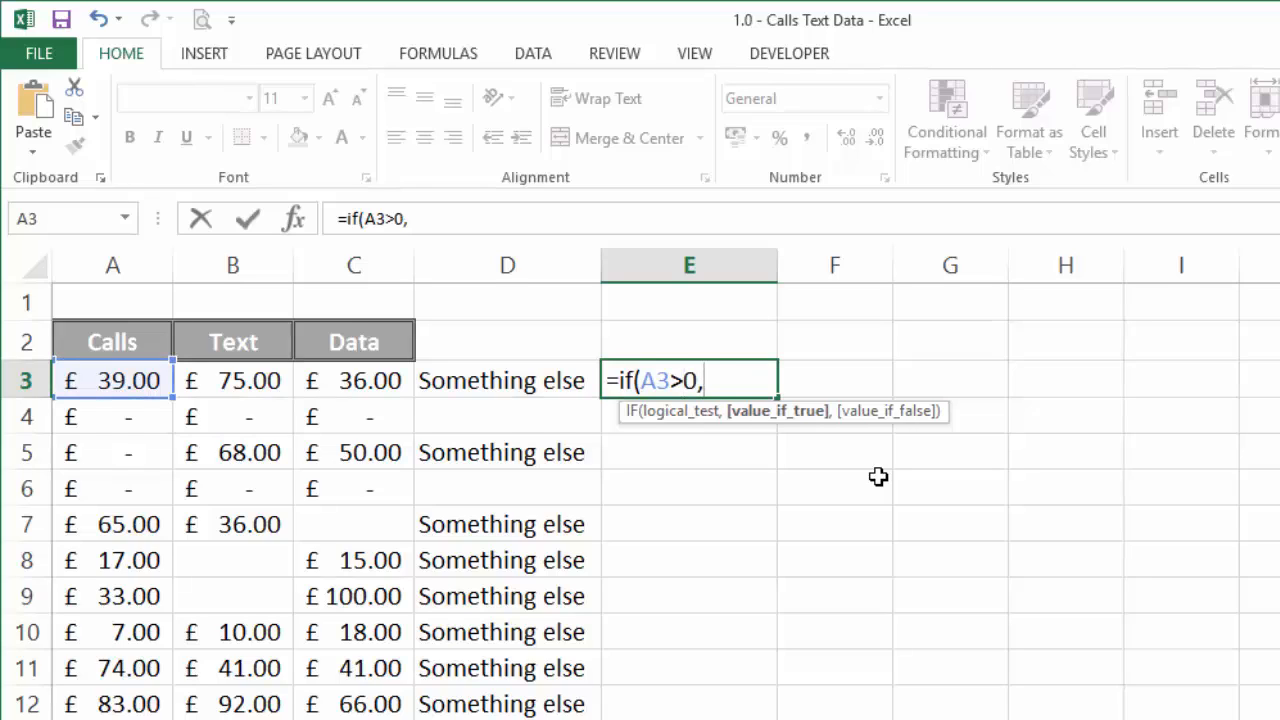
Complete the E3 formula to return $A$2 when true and "" when false, and fill it down column E
click(118, 340)
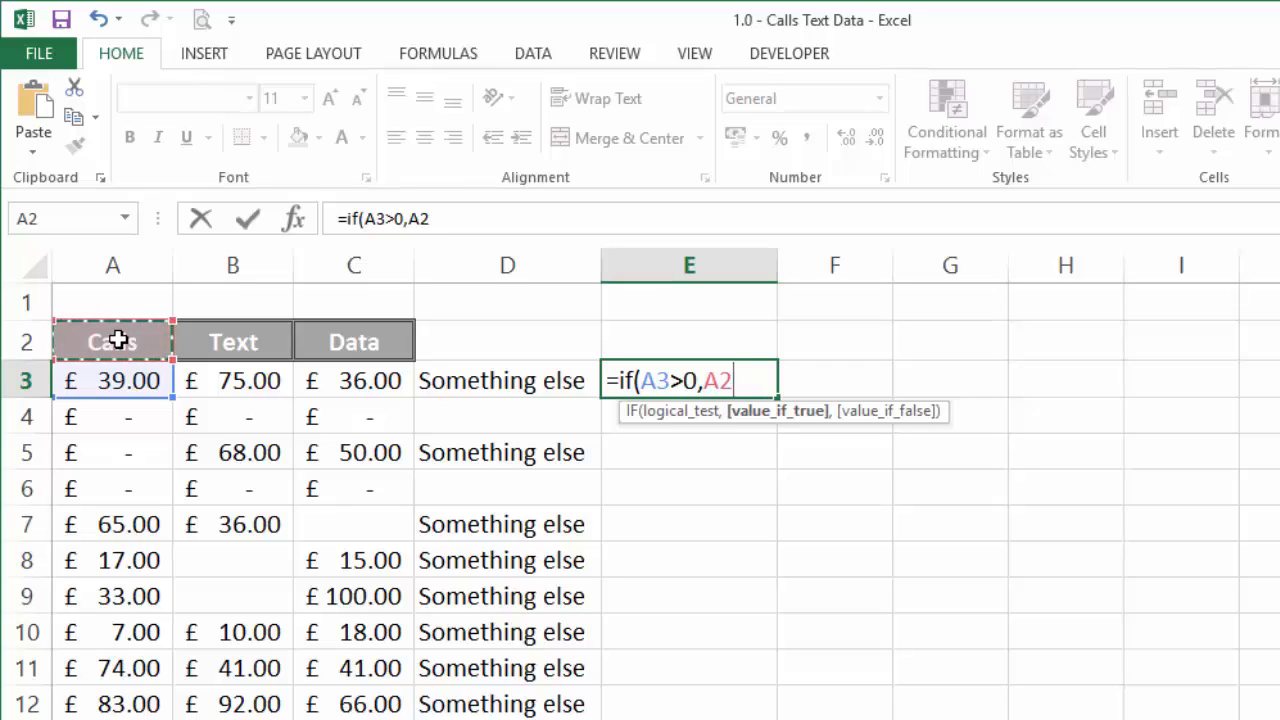
key(F4)
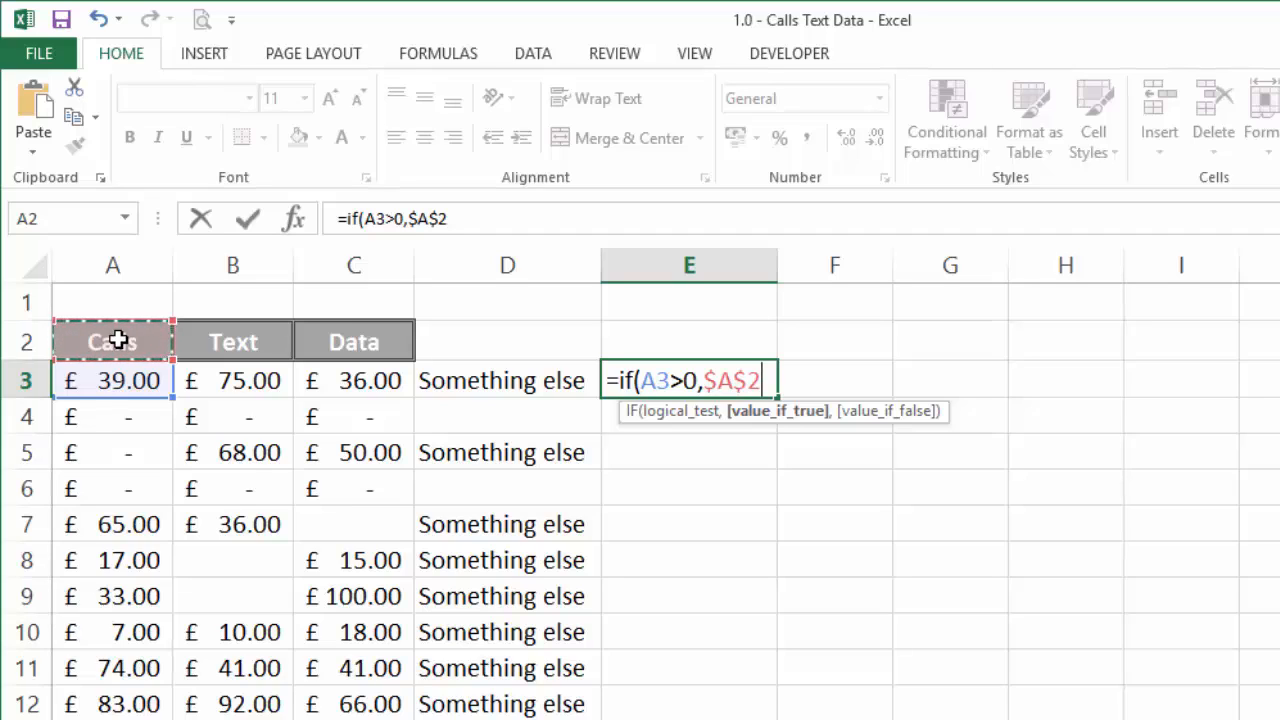
text(,)
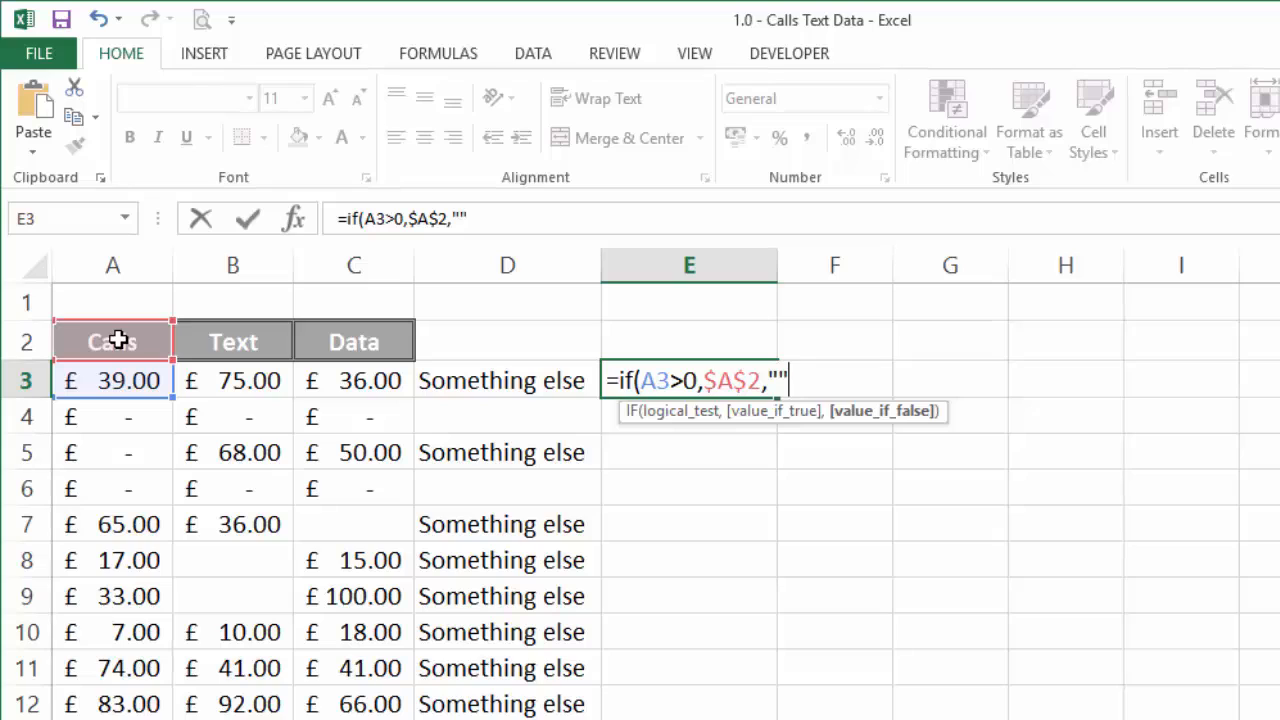
key(Return)
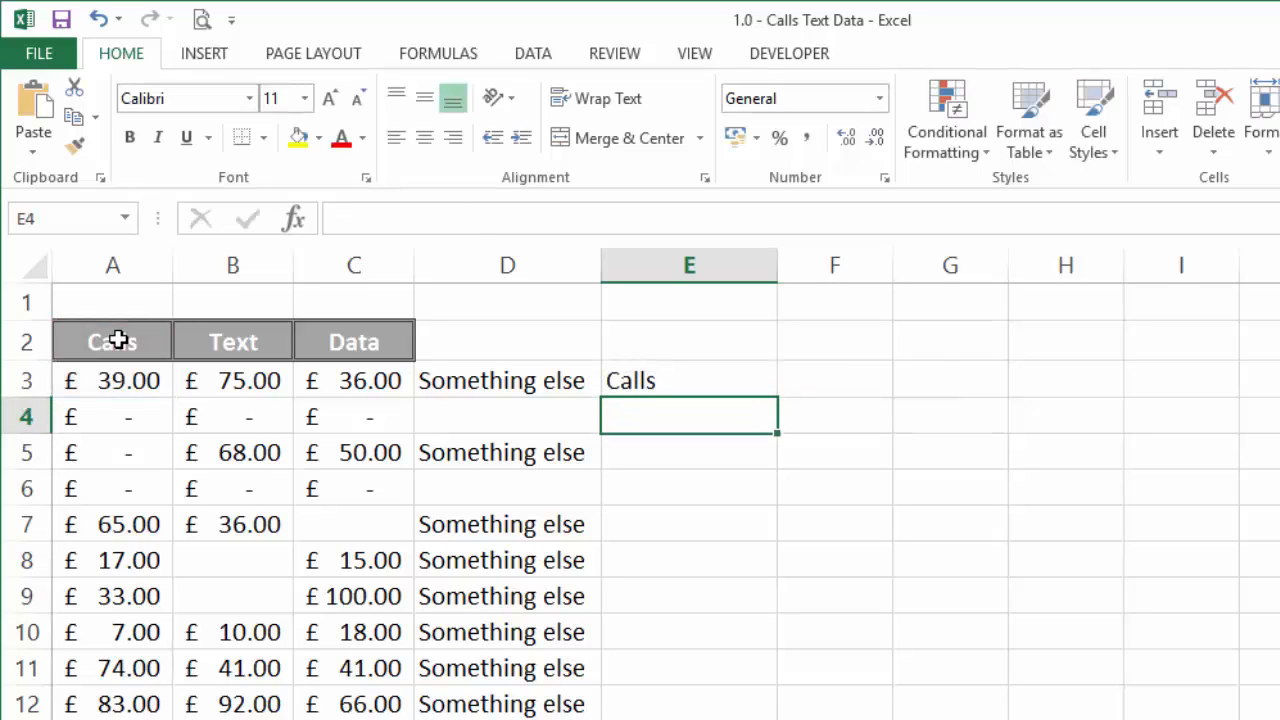
key(Up)
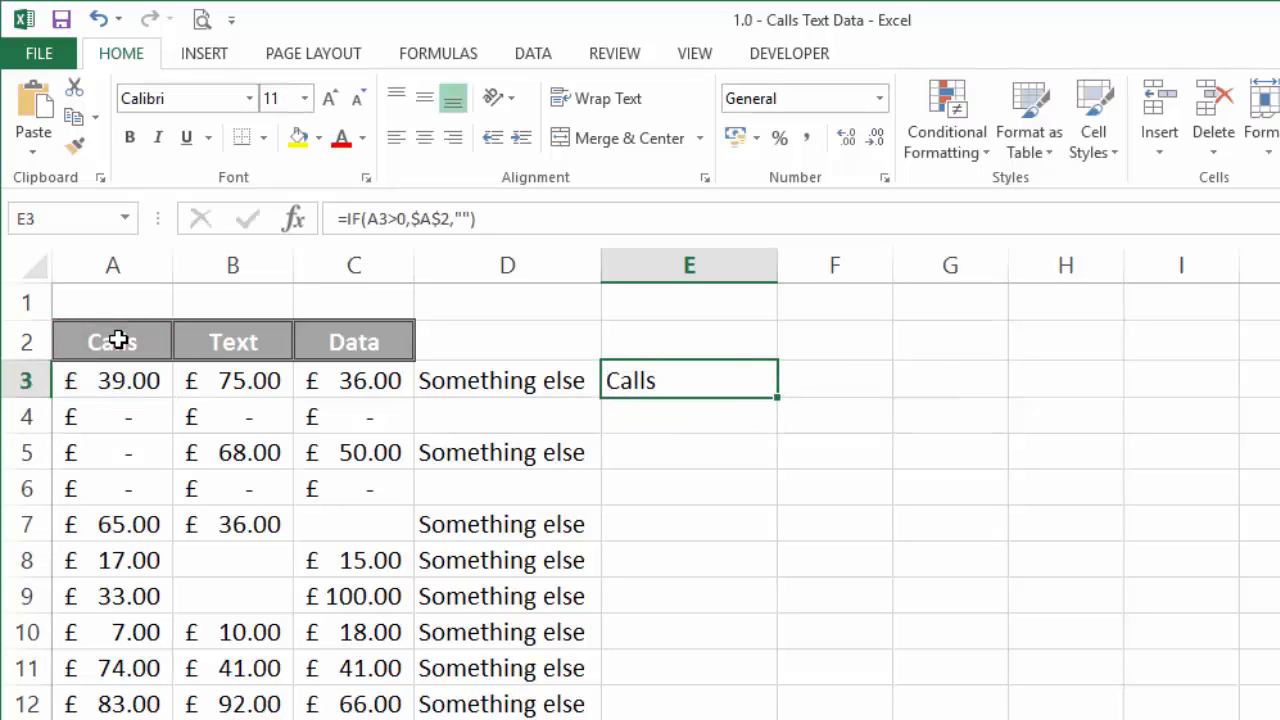
double_click(778, 399)
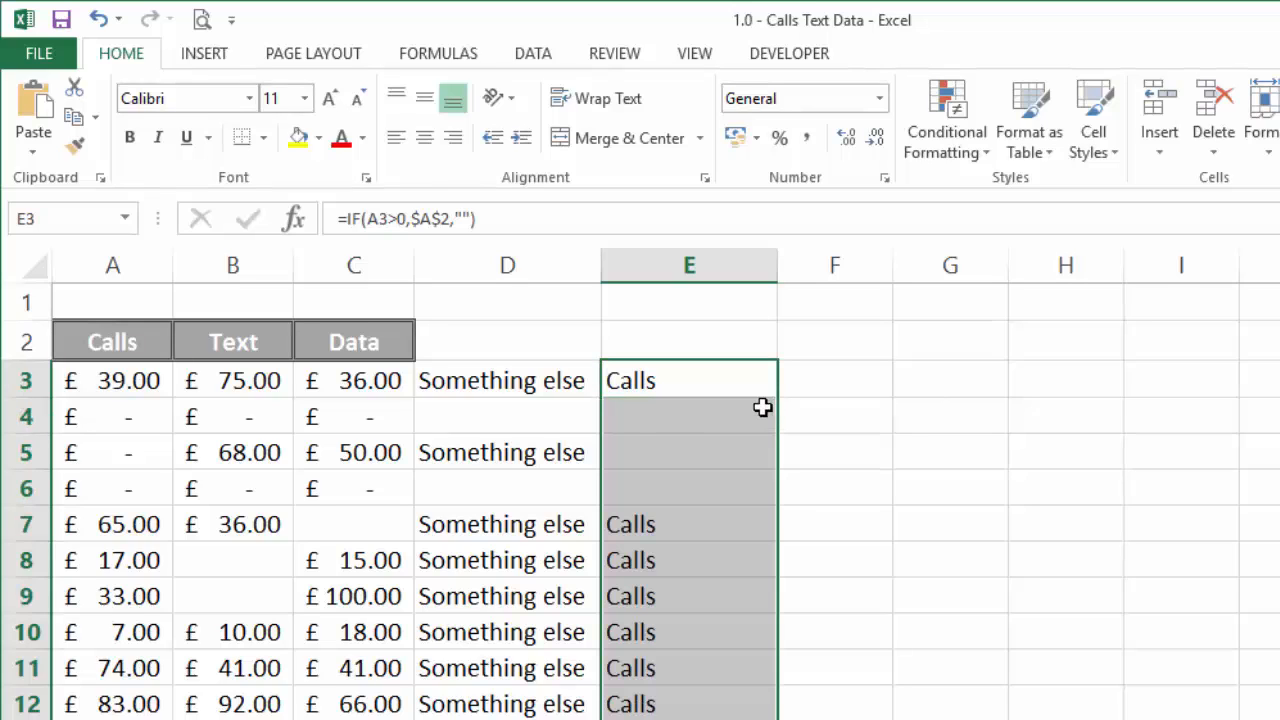
Check the column E results in rows 3, 7 and 6 against the Calls amounts in column A
click(143, 381)
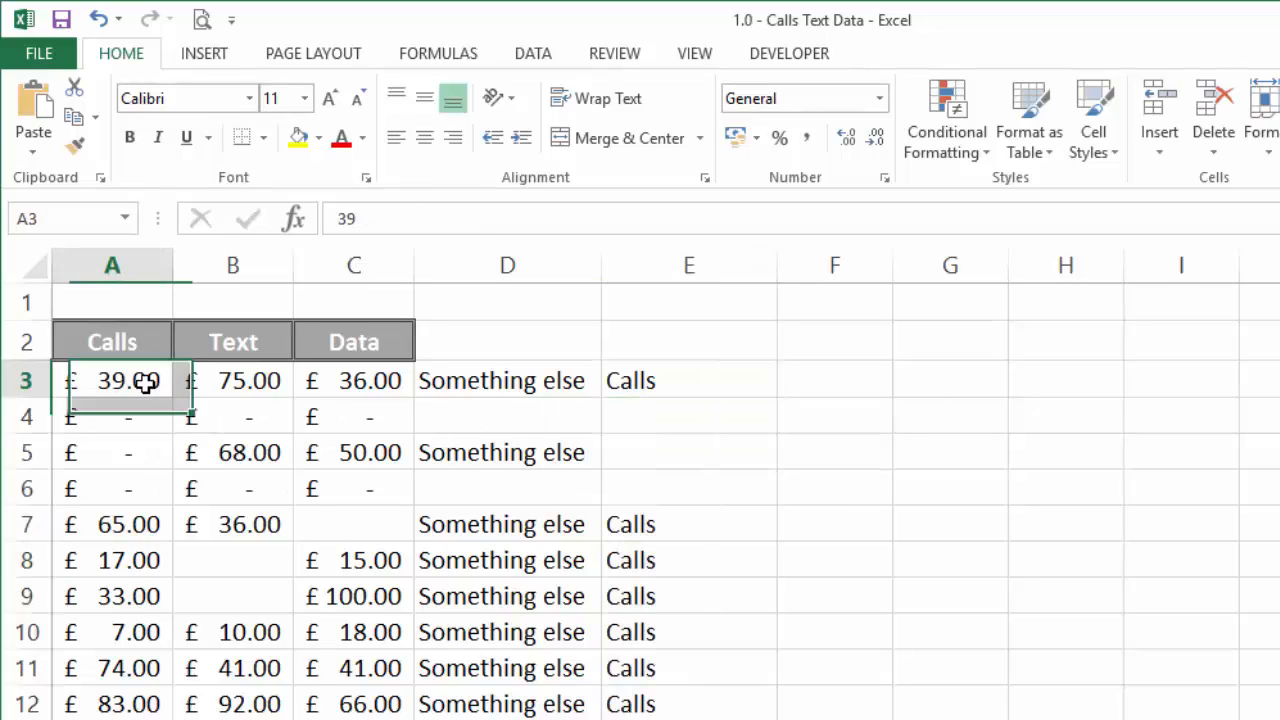
click(722, 373)
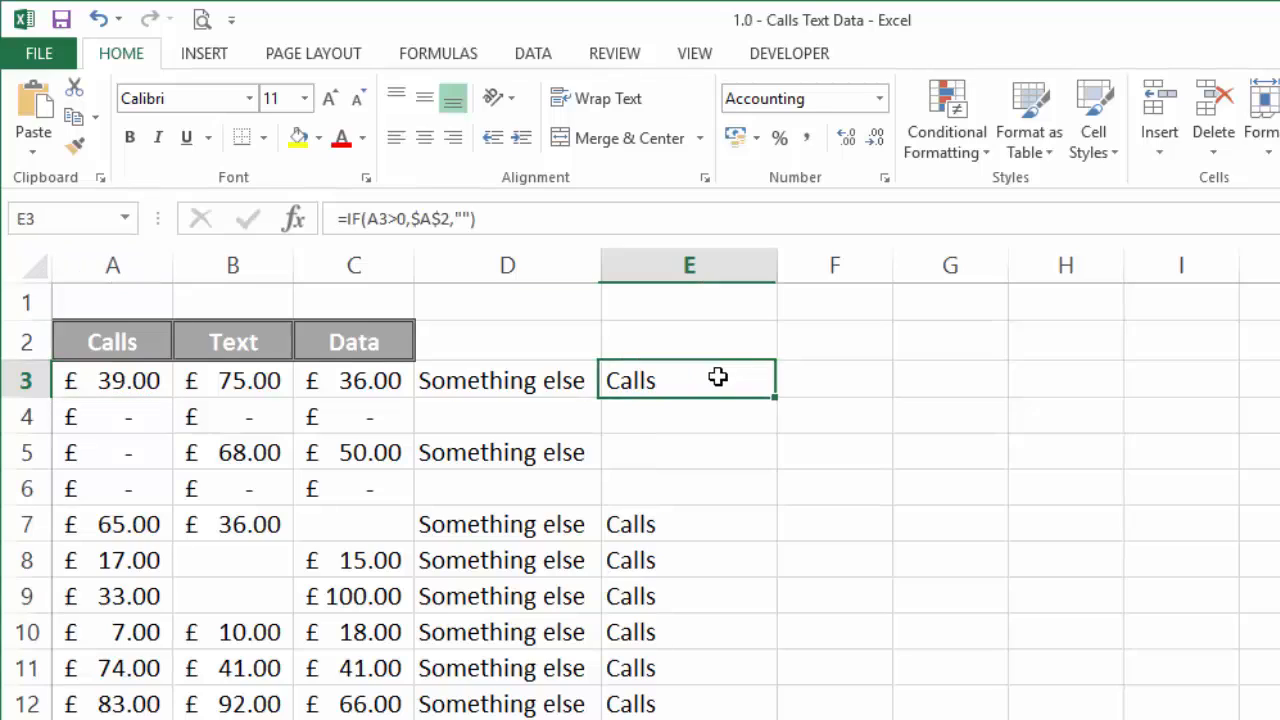
click(138, 528)
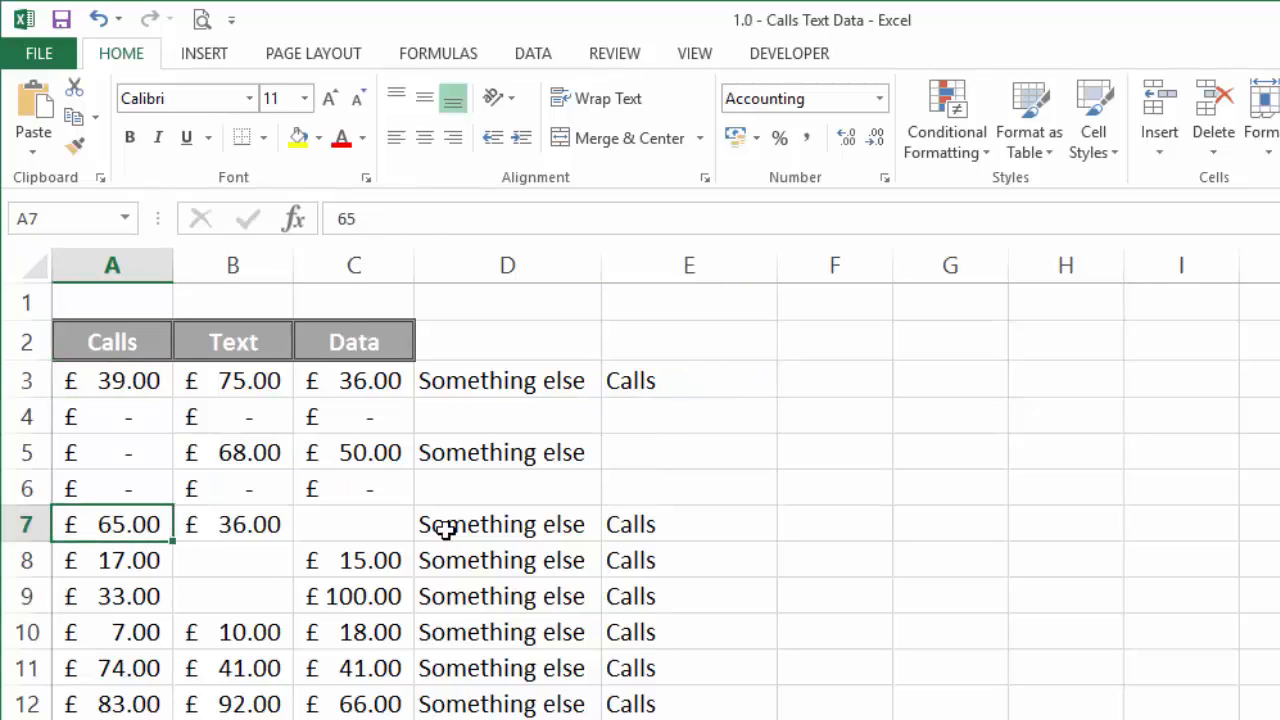
click(700, 524)
click(118, 489)
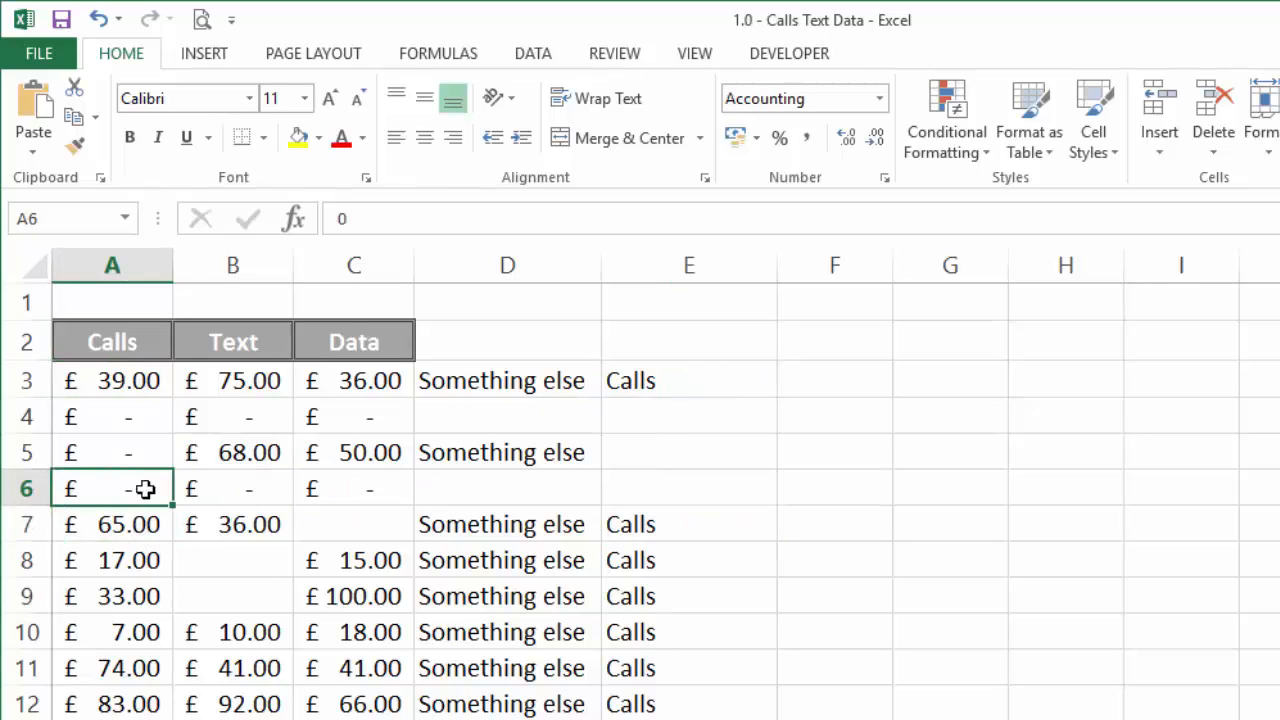
click(704, 479)
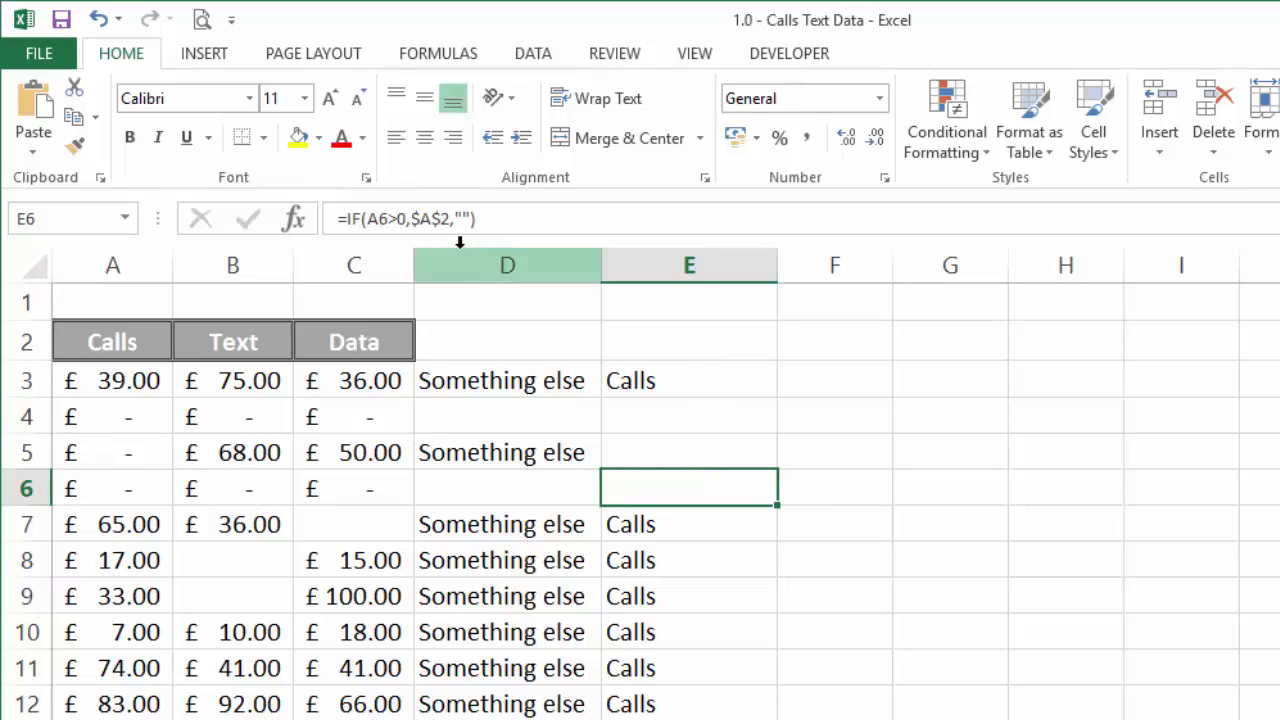
Begin an IF formula in F3 whose logical test is B3>0
click(857, 386)
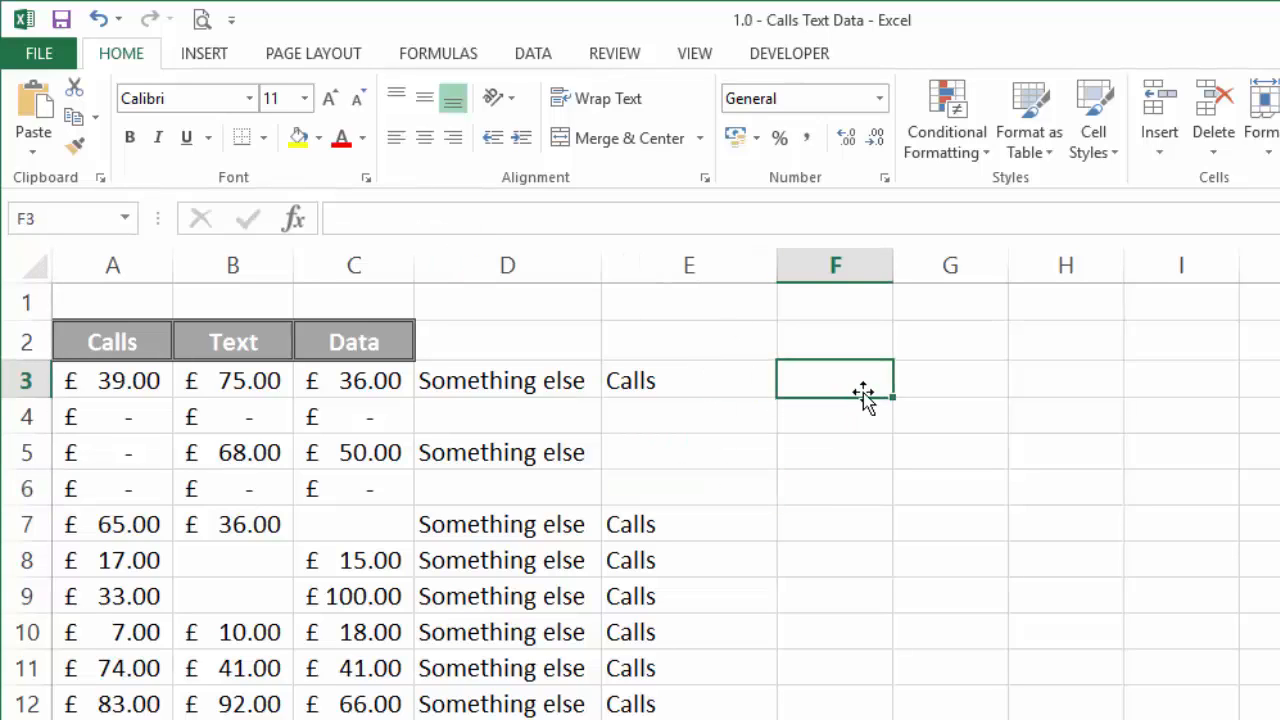
text(=if()
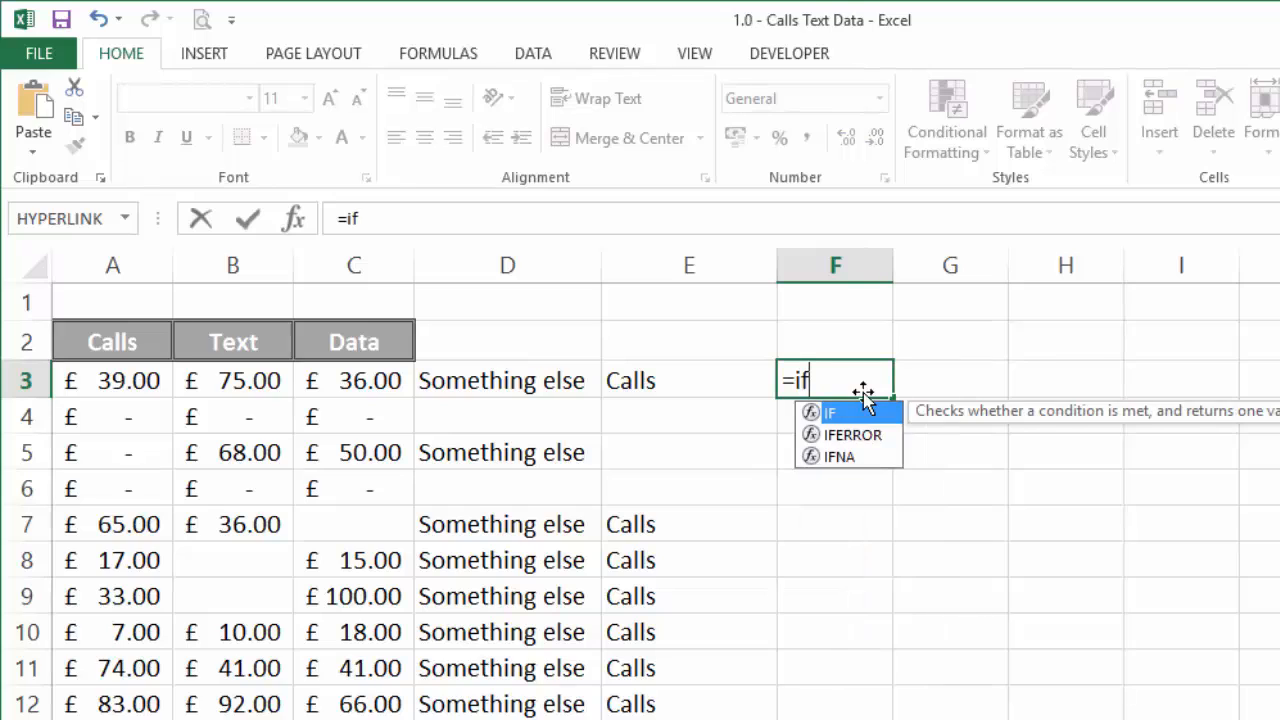
key(Left)
key(Left)
key(Left)
key(Left)
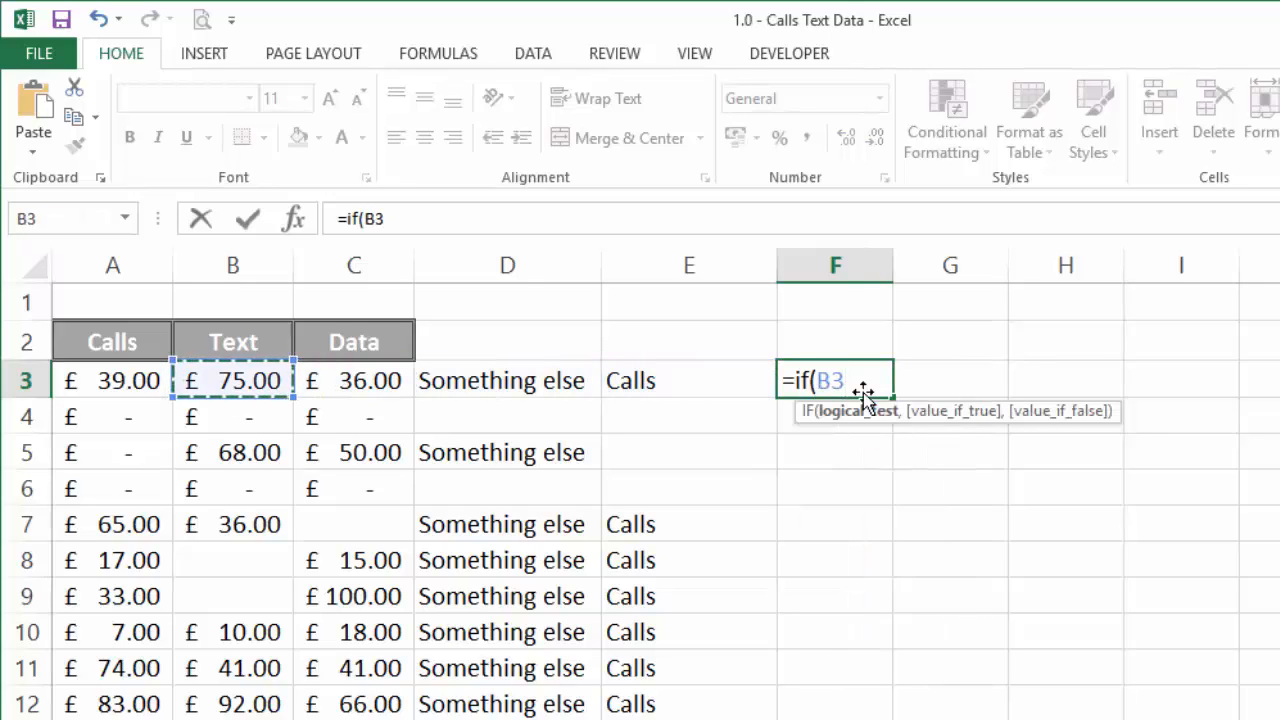
text(>0,)
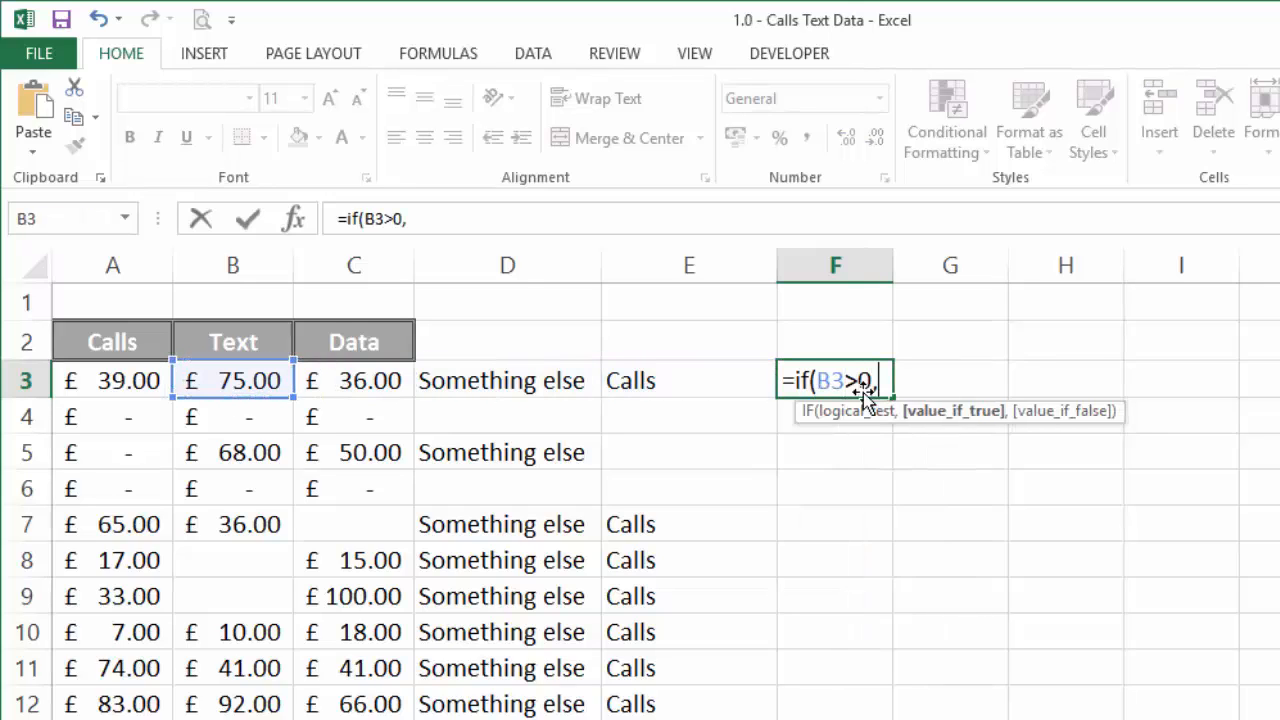
Complete the F3 formula to return $B$2 when true and "" when false, and fill it down column F
click(236, 343)
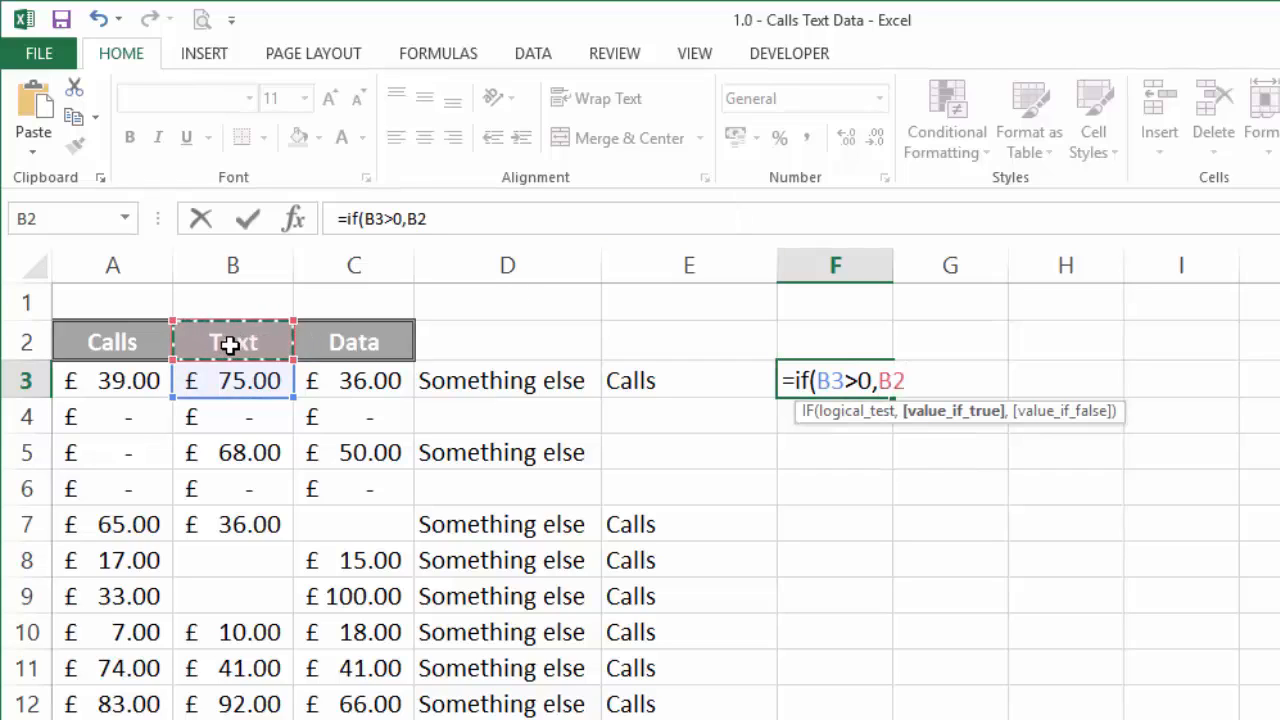
key(F4)
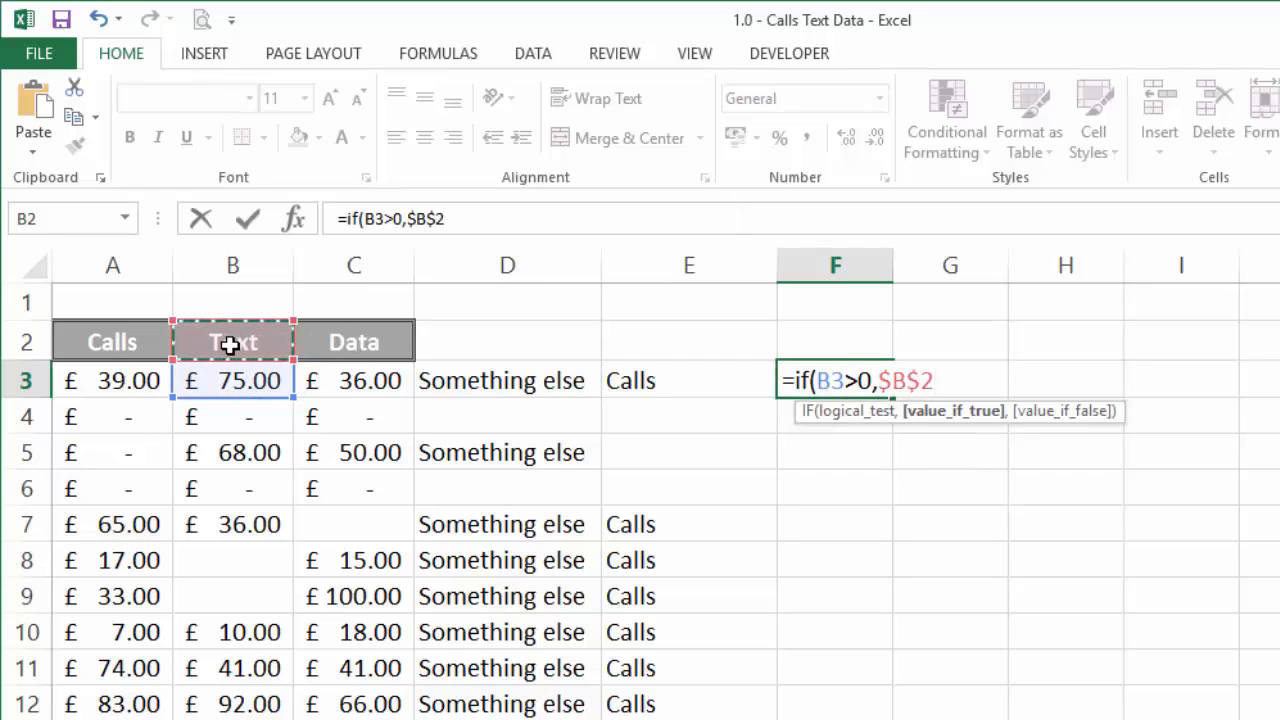
text(,)
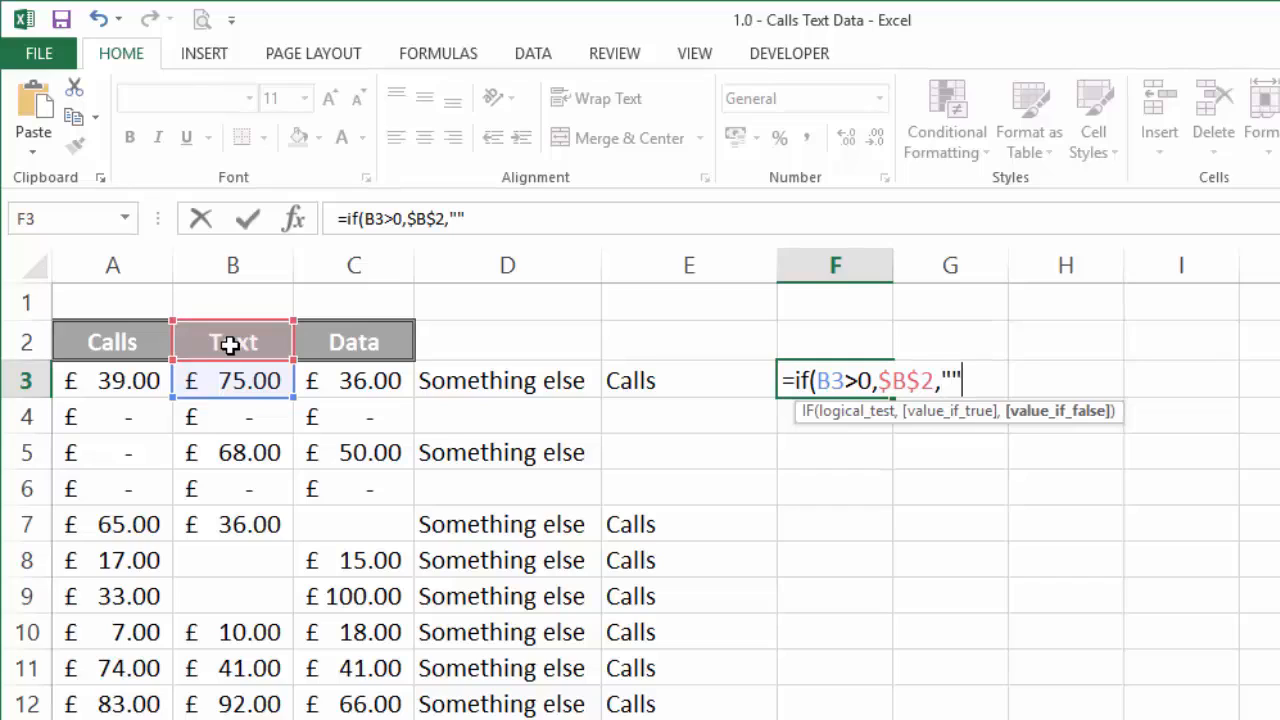
key(Return)
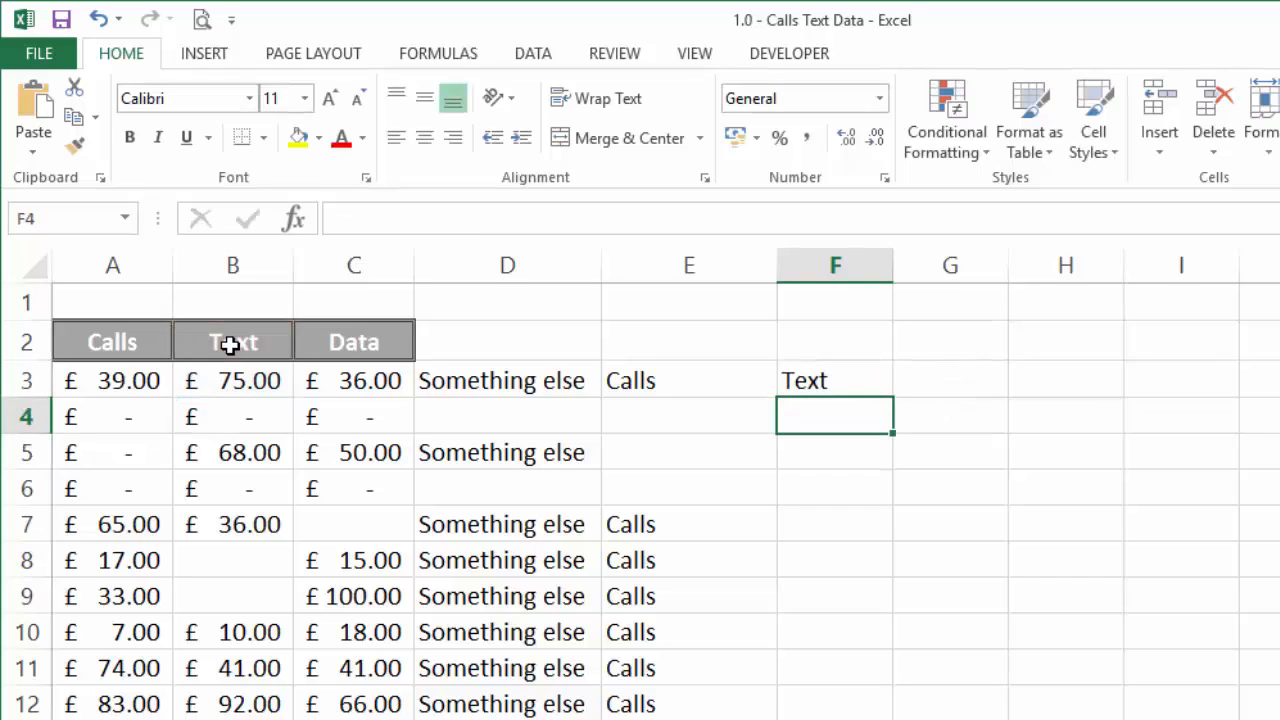
click(877, 390)
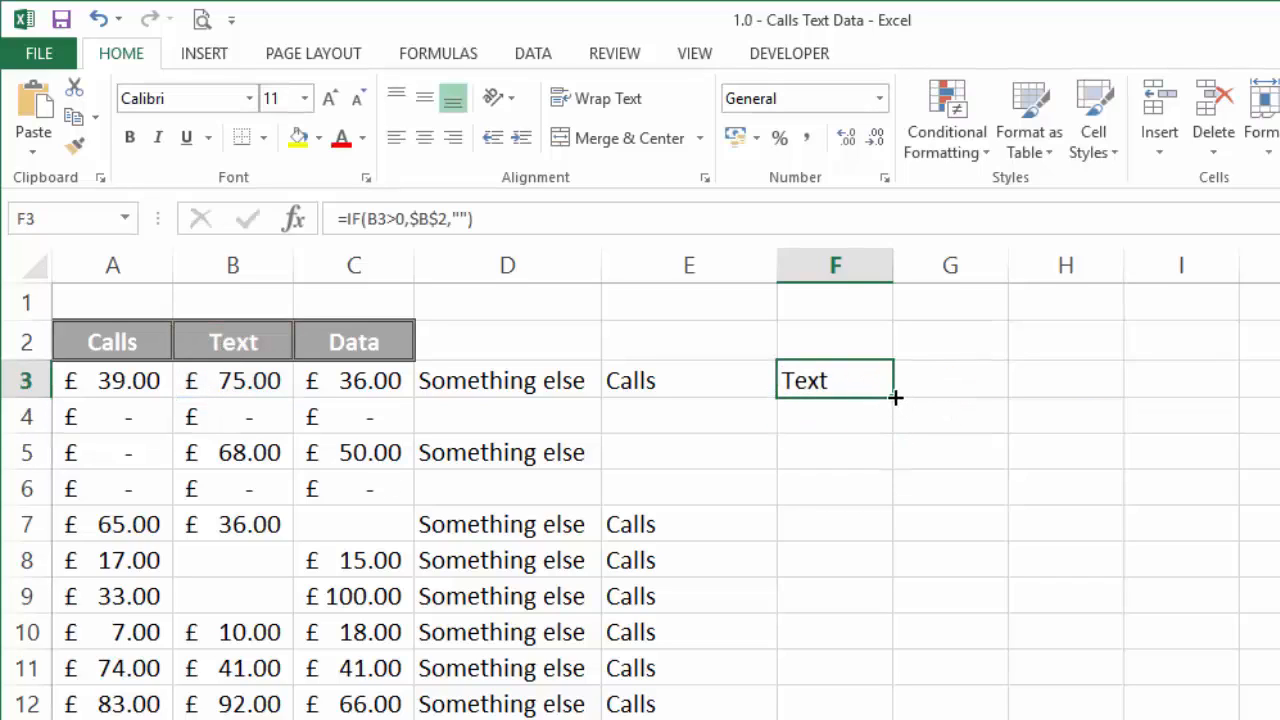
double_click(893, 397)
Begin an IF formula in G3 whose logical test is C3>0
click(962, 372)
text(=)
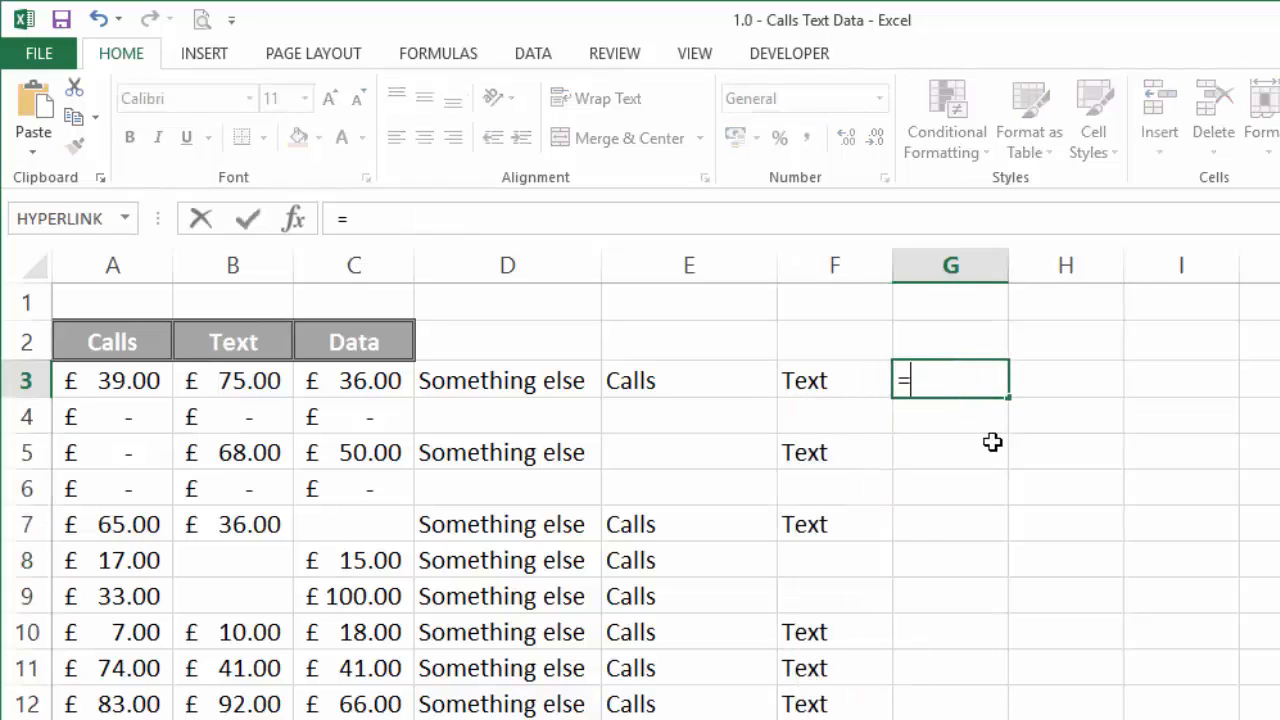
text(if()
key(Left)
key(Left)
key(Left)
key(Left)
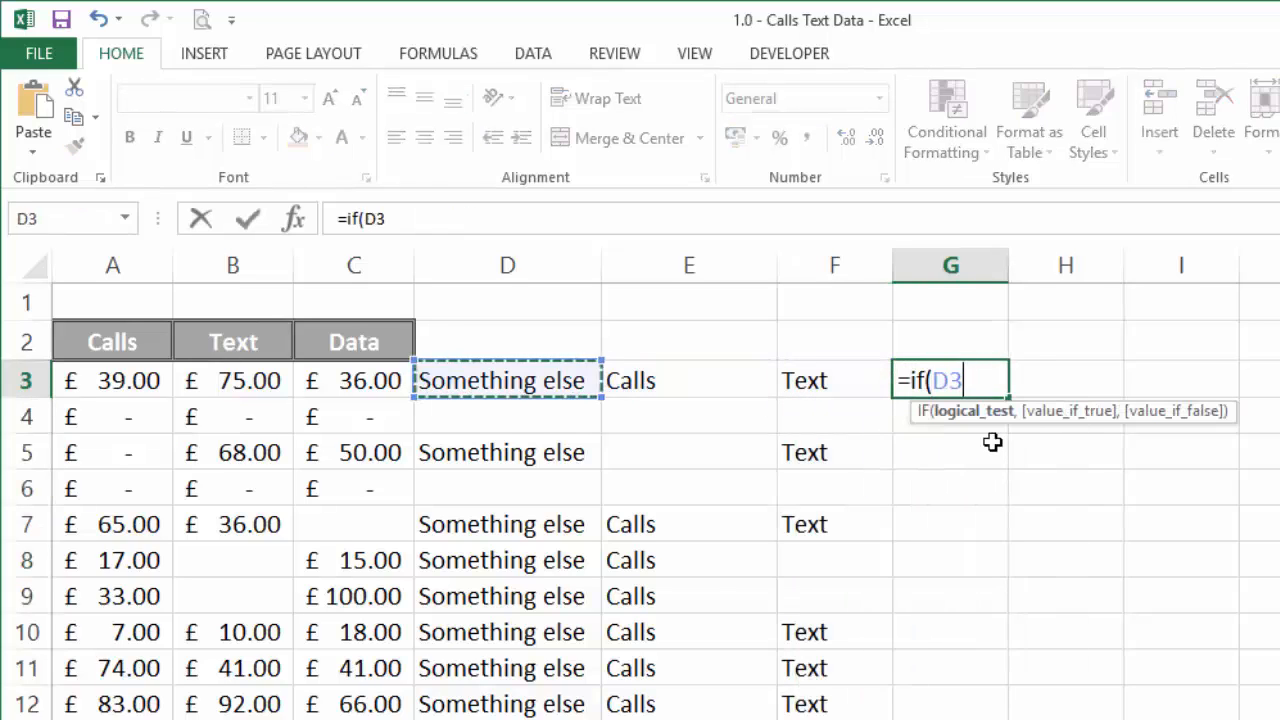
text(>0,)
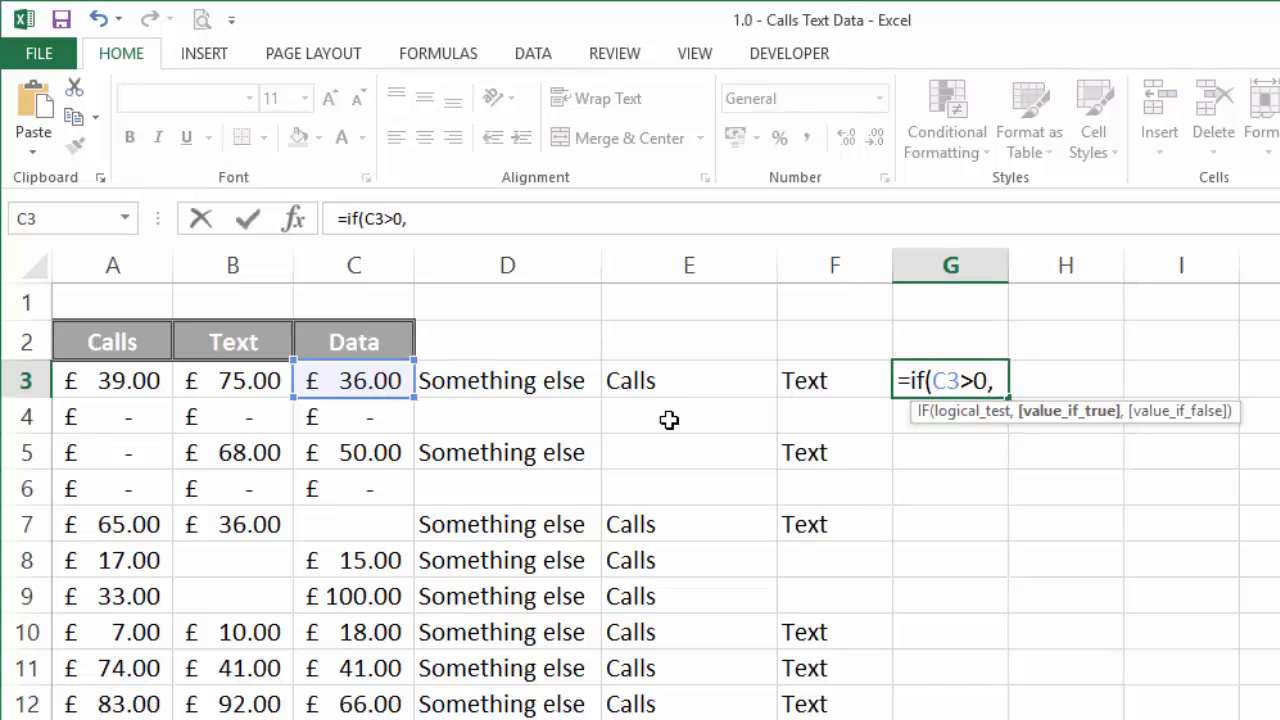
Complete the G3 formula to return $C$2 when true and "" when false, and fill it down column G
click(370, 344)
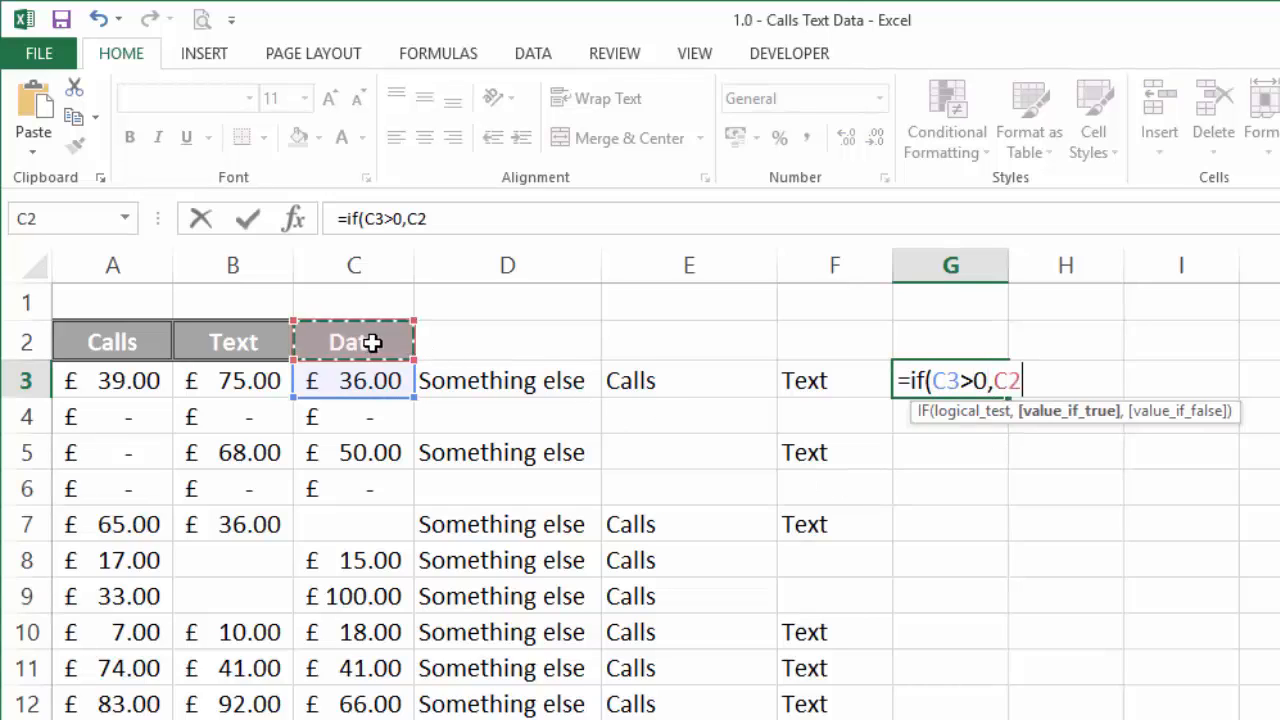
key(F4)
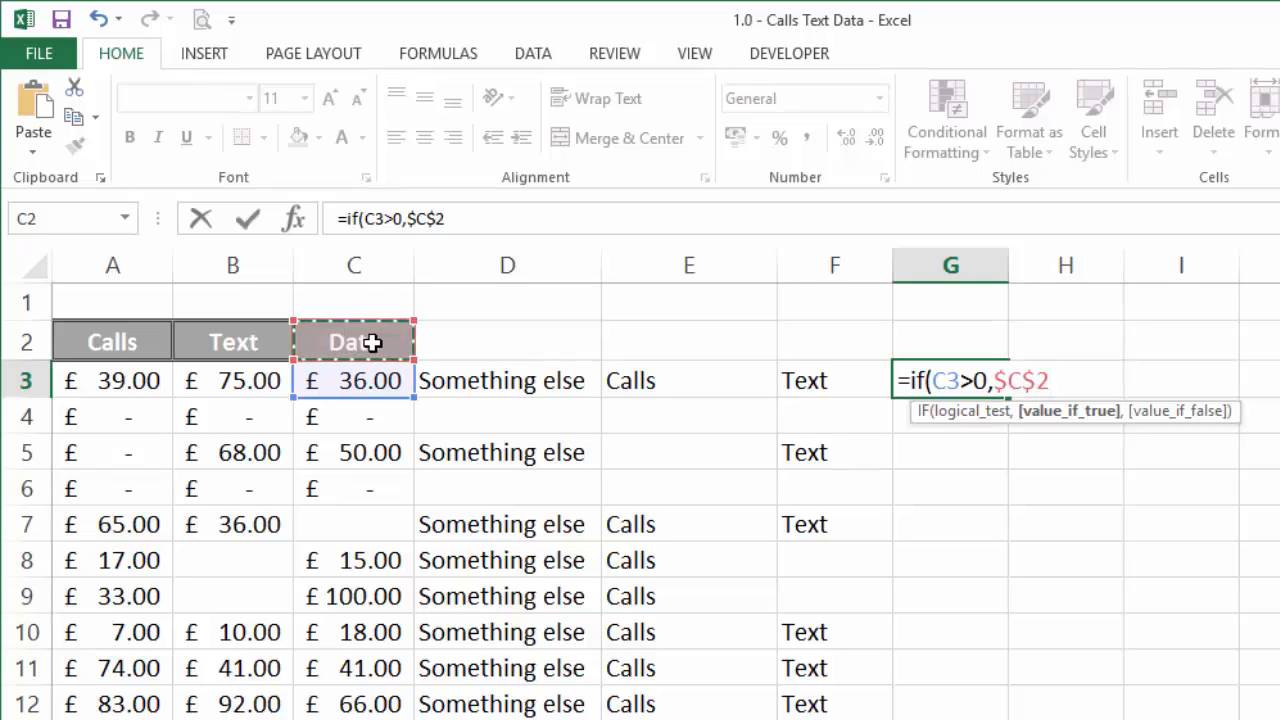
text(,)
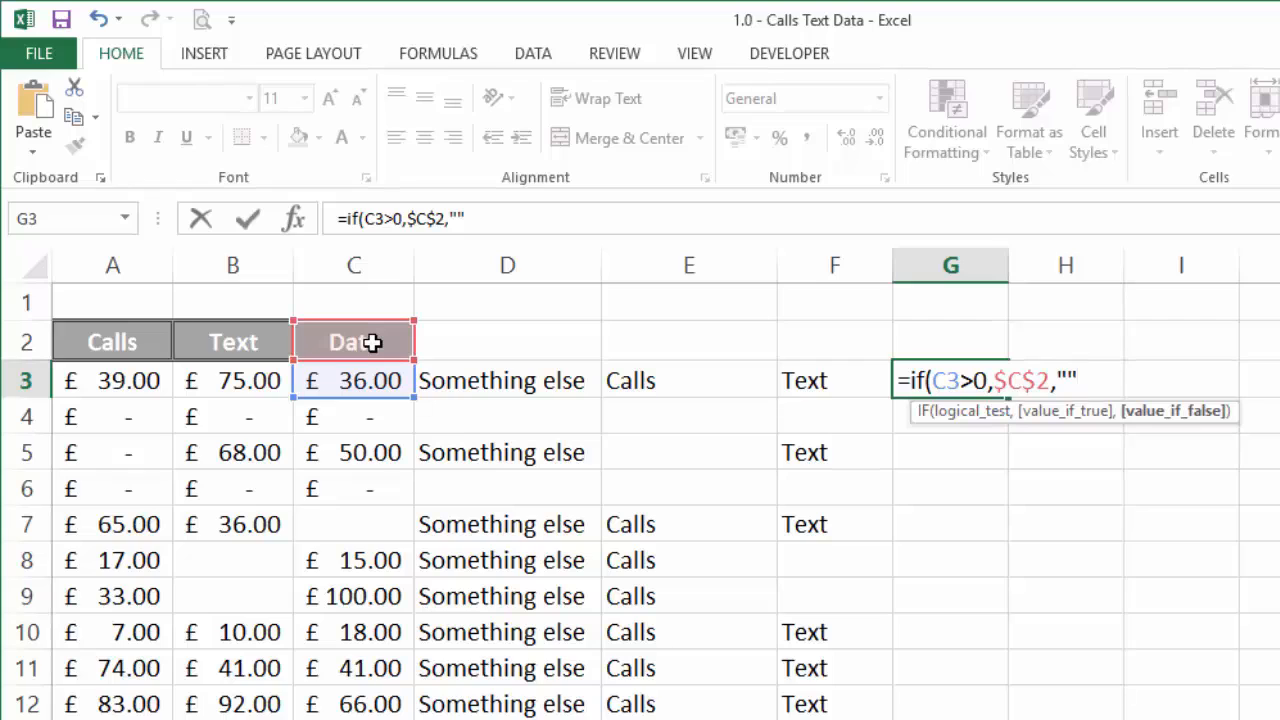
key(Return)
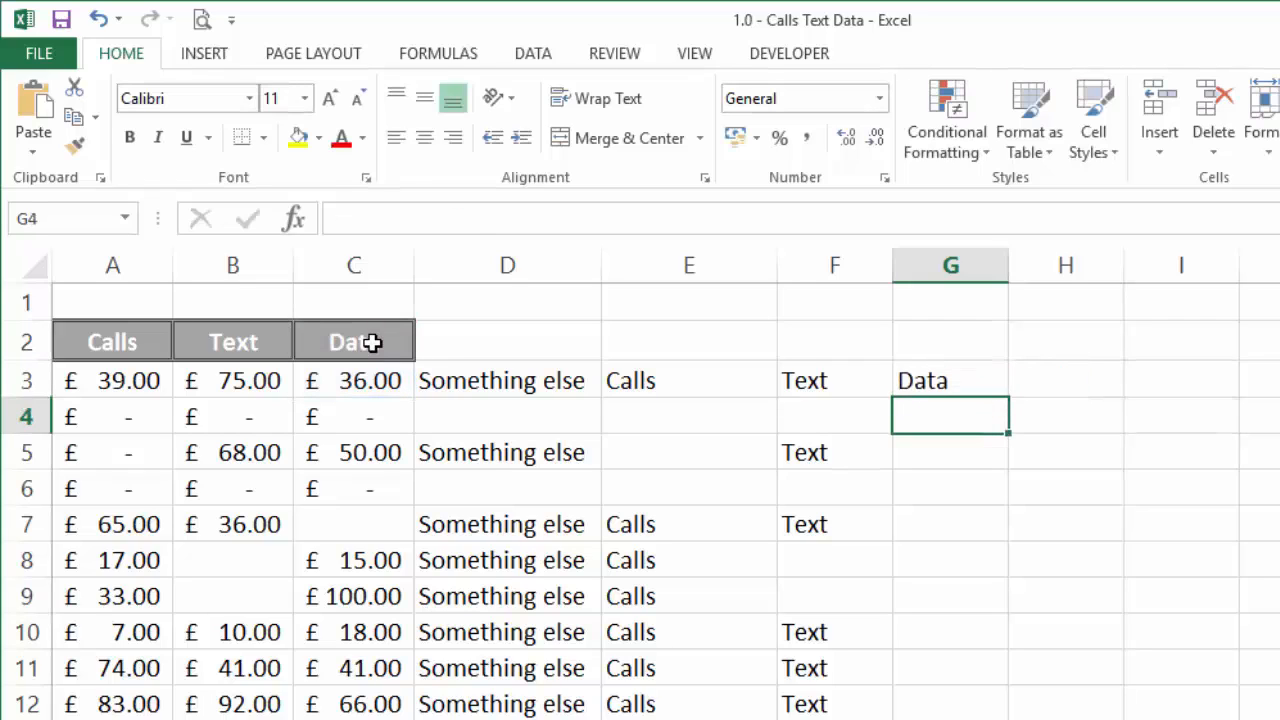
click(962, 385)
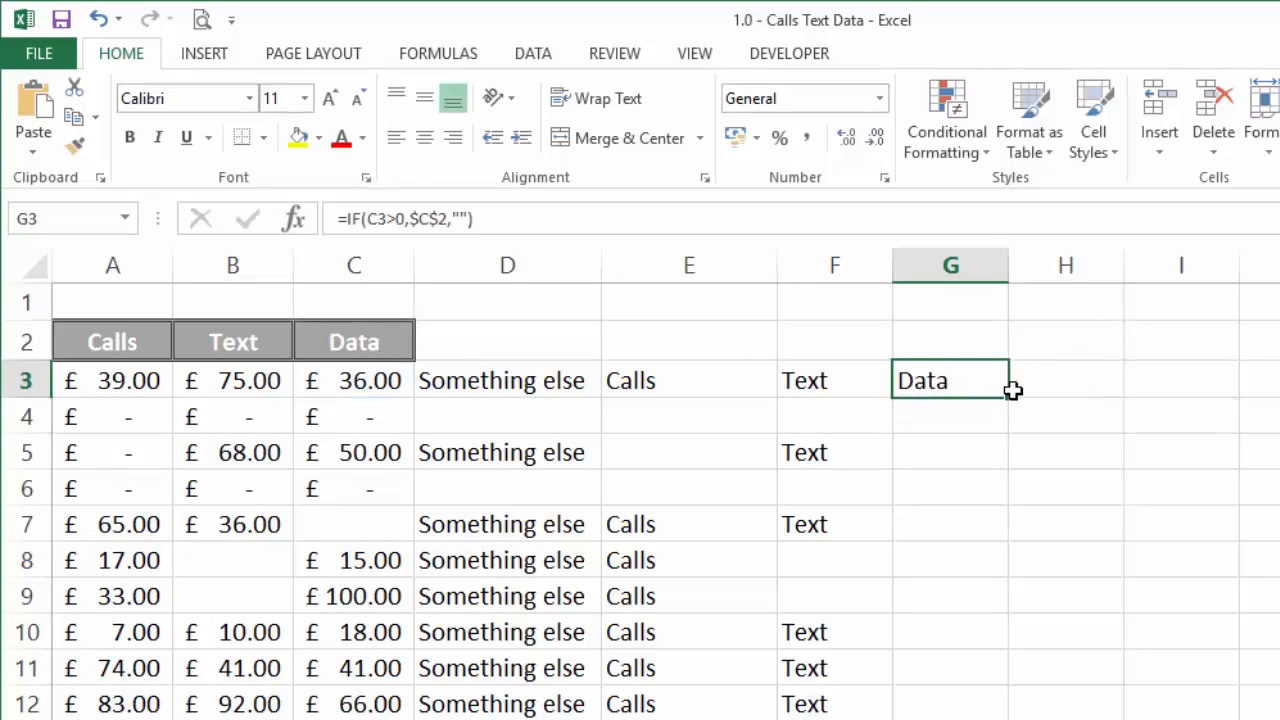
click(1010, 404)
click(1000, 395)
double_click(1006, 399)
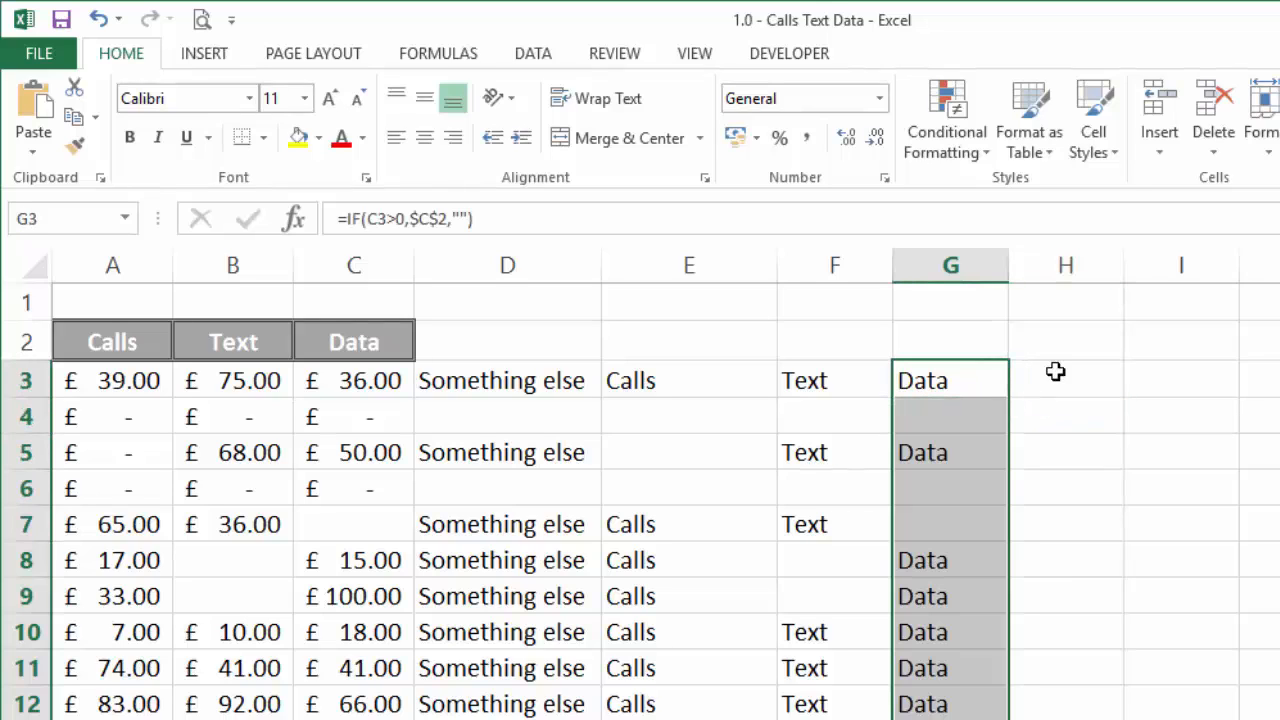
Enter a CONCATENATE formula in H3 that joins E3, F3 and G3
click(1091, 377)
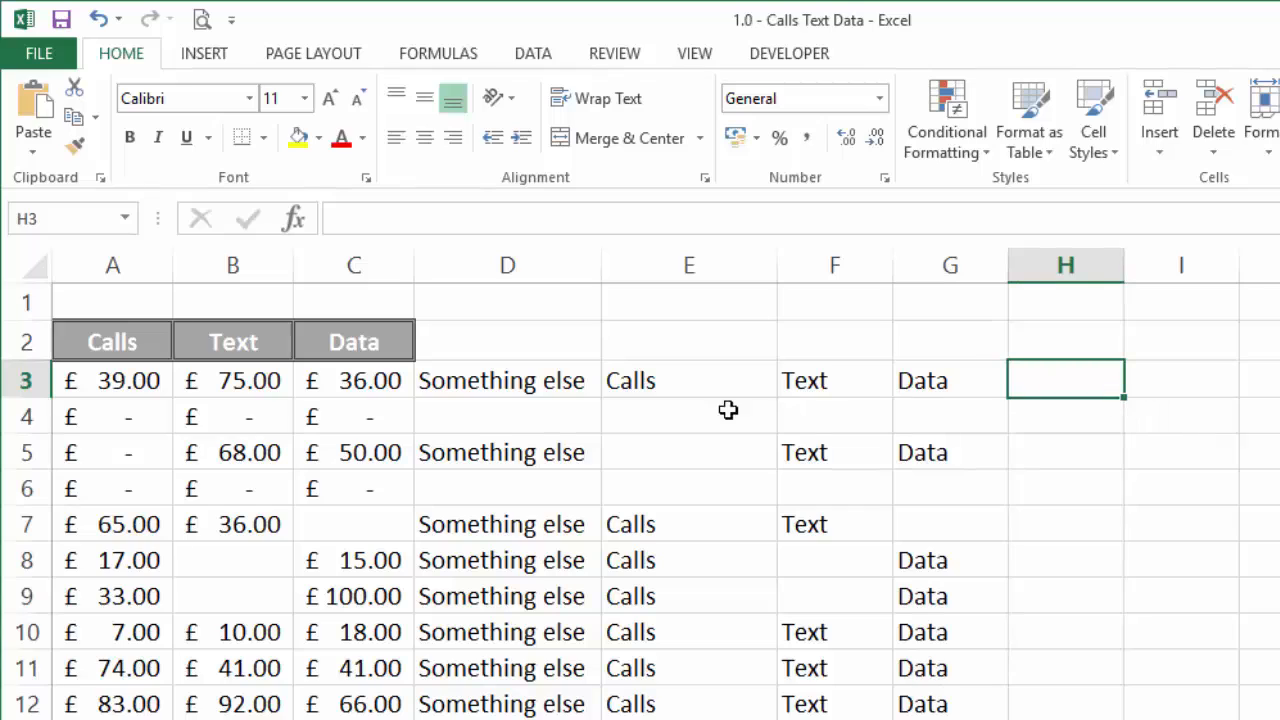
click(700, 383)
click(828, 392)
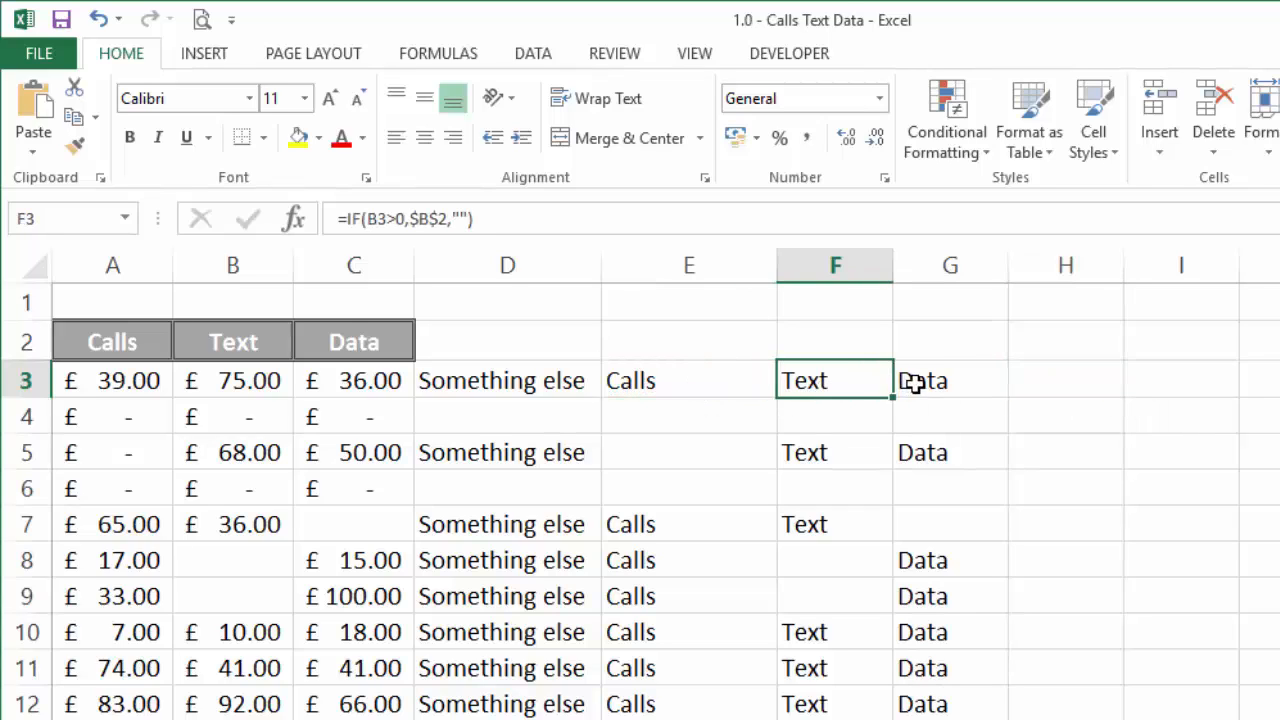
click(910, 381)
click(1045, 377)
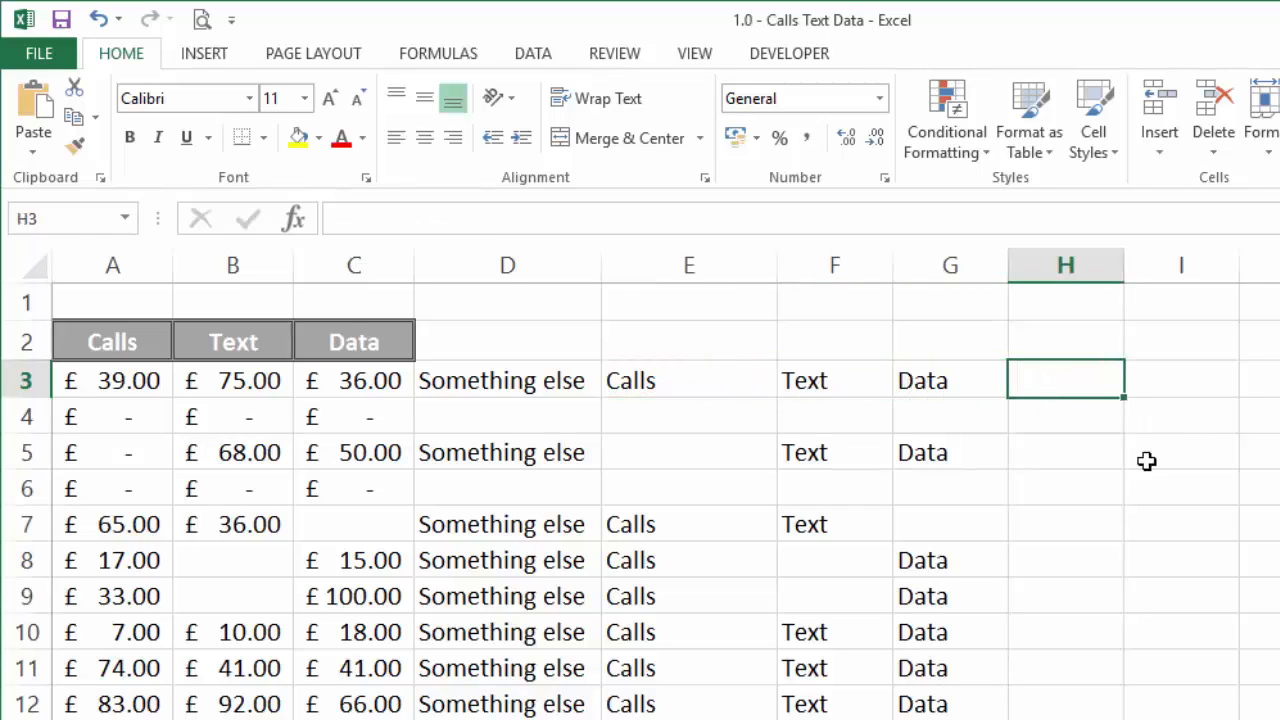
text(=concate)
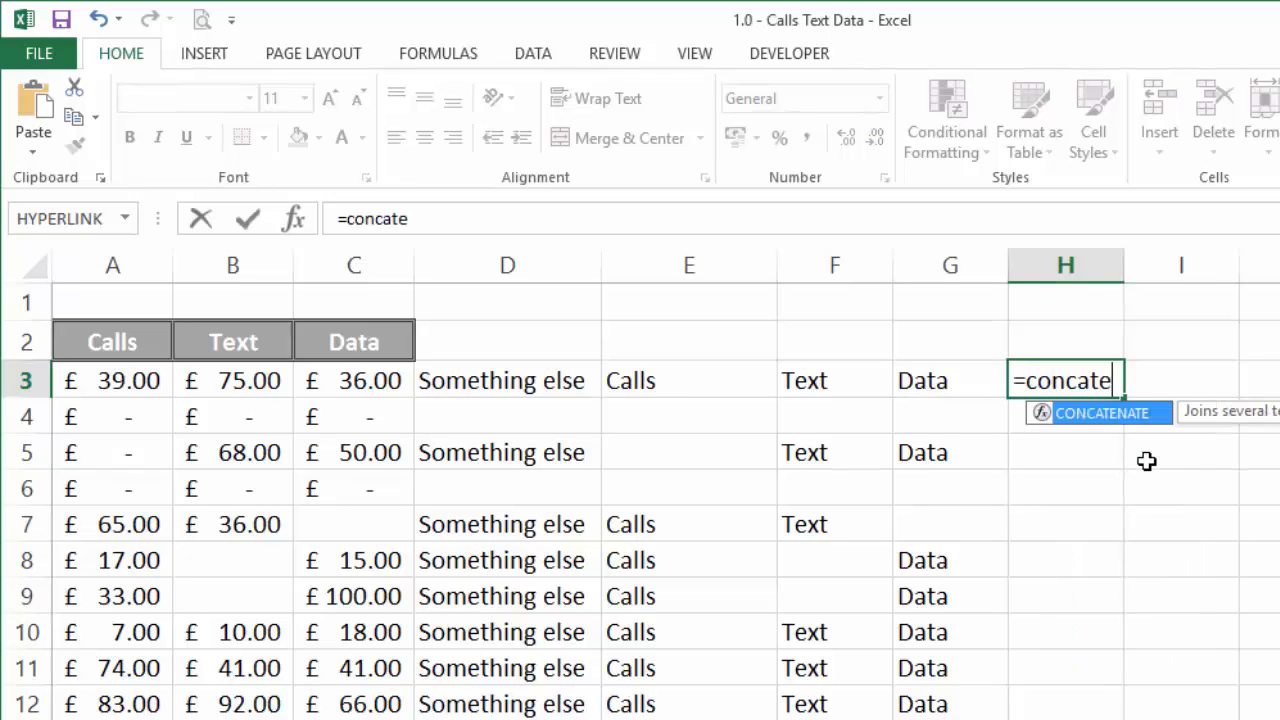
text(nate()
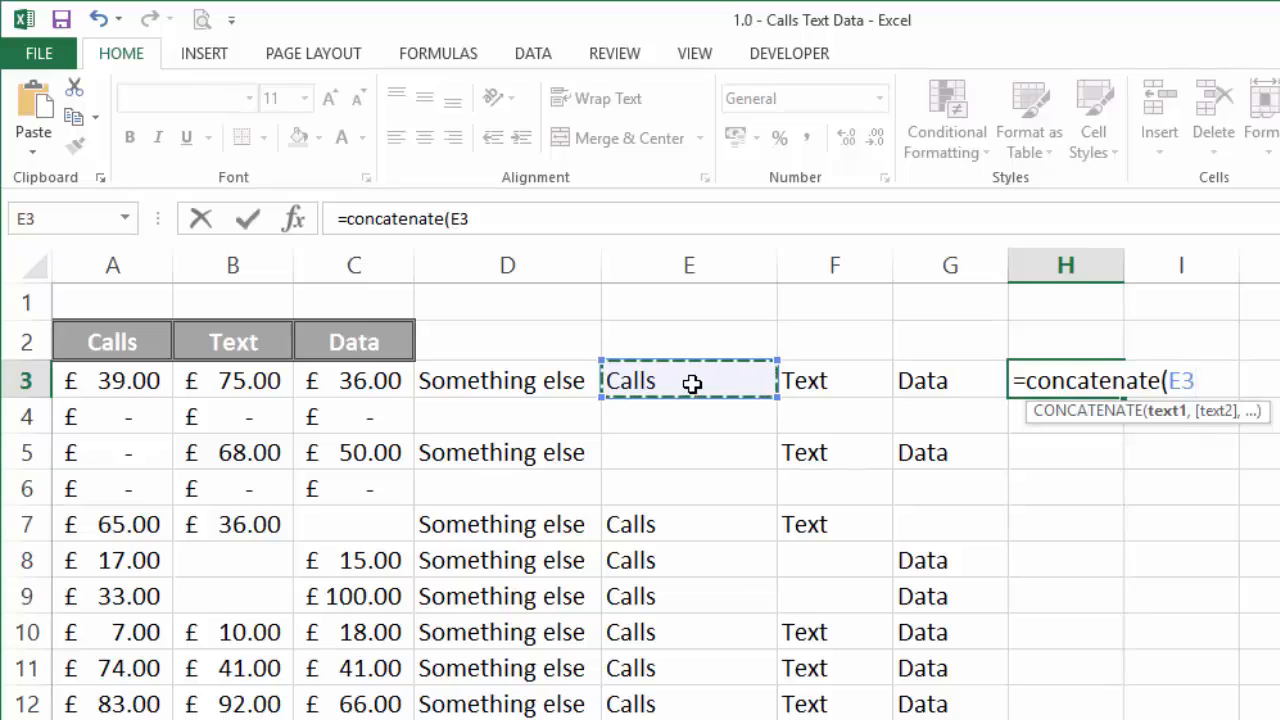
text(,)
click(851, 381)
text(,)
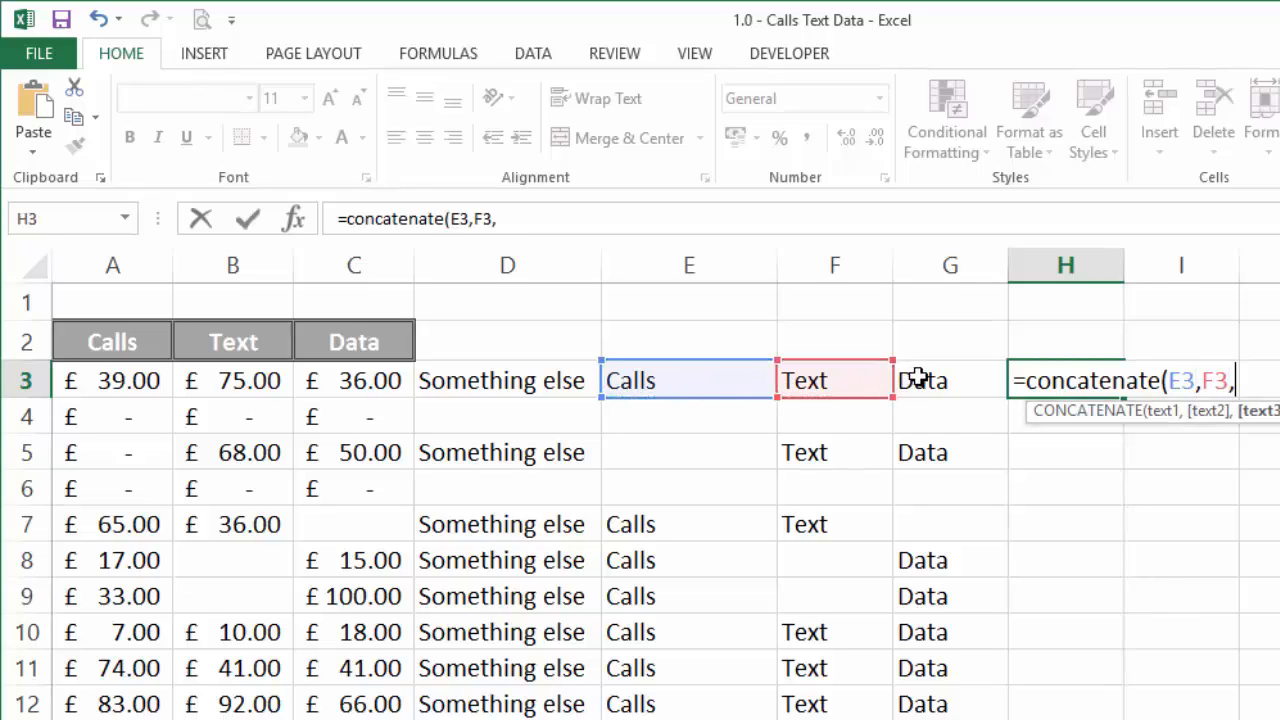
click(925, 380)
text())
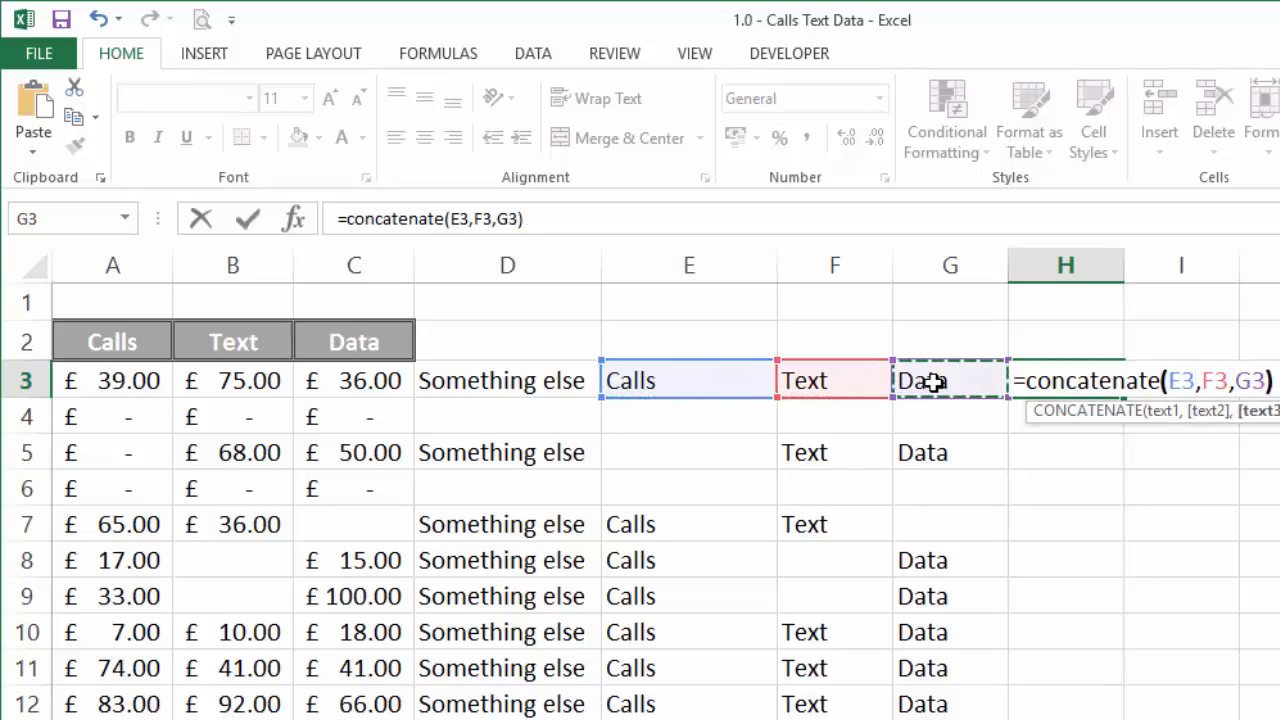
key(Return)
Autofit column H to its contents and fill the H3 formula down the column
click(1101, 381)
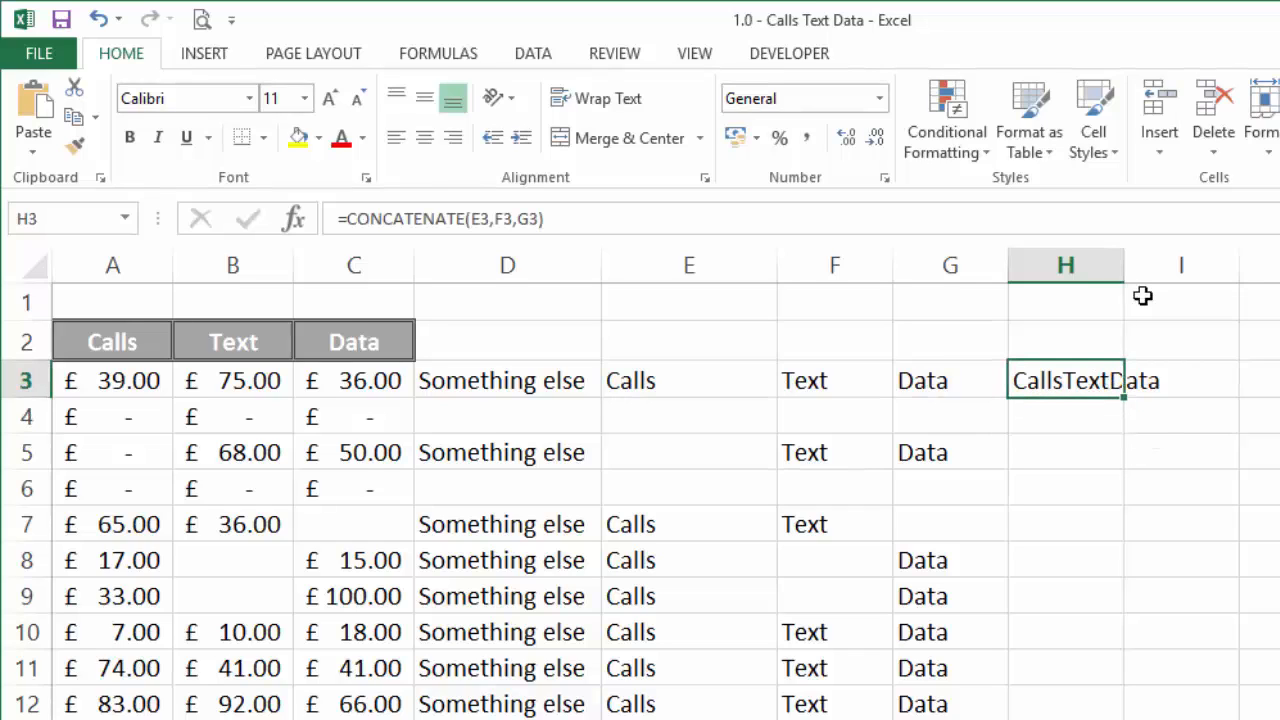
double_click(1125, 266)
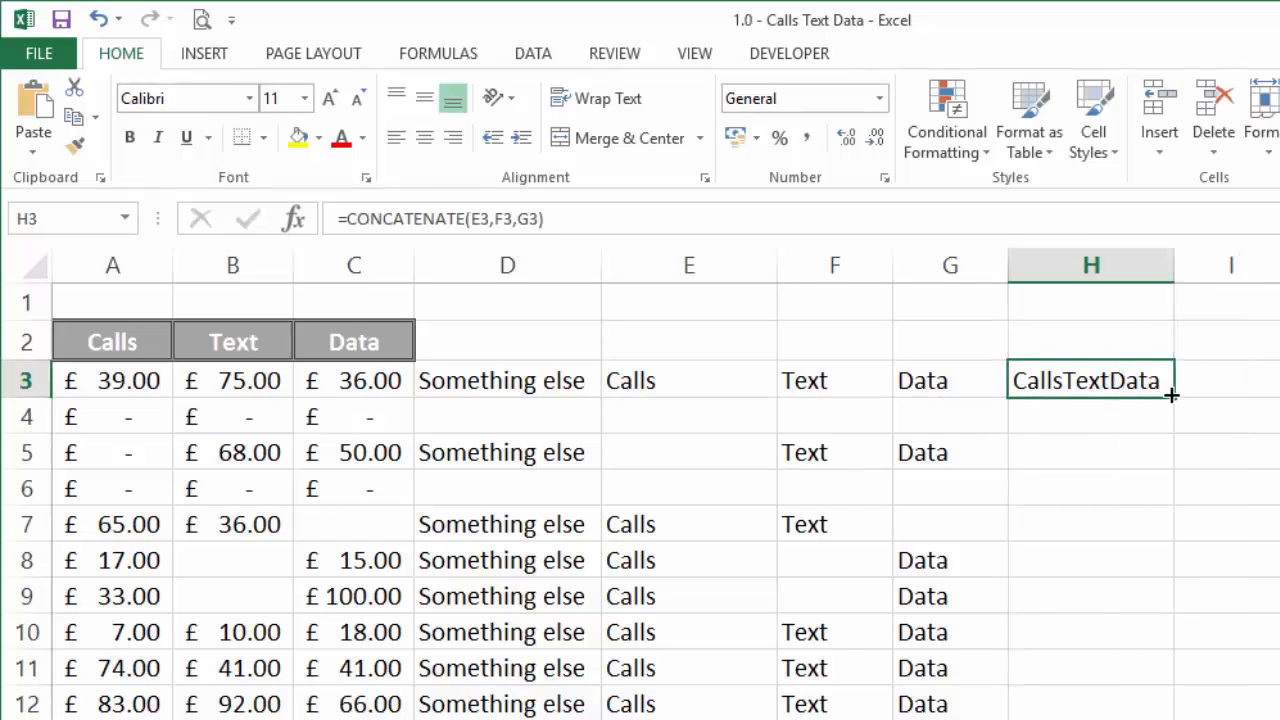
double_click(1172, 395)
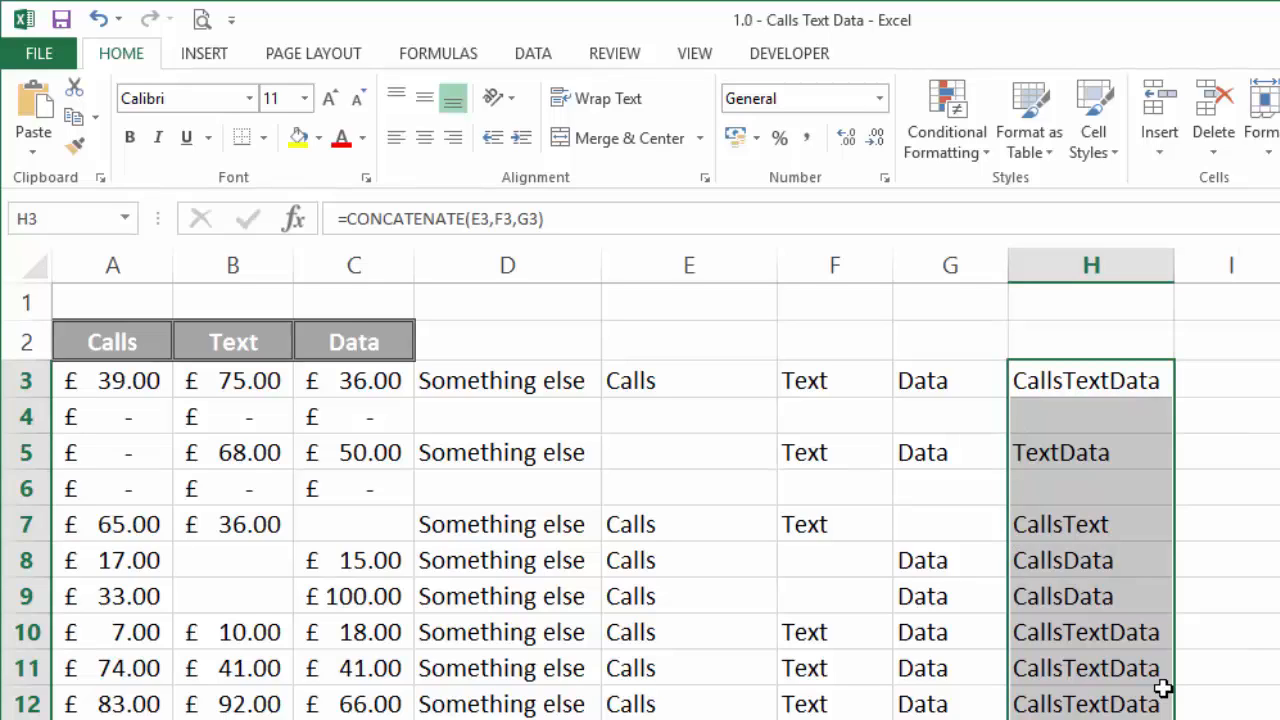
Append &" " after $A$2 in the E3 formula and fill it down column E
click(699, 385)
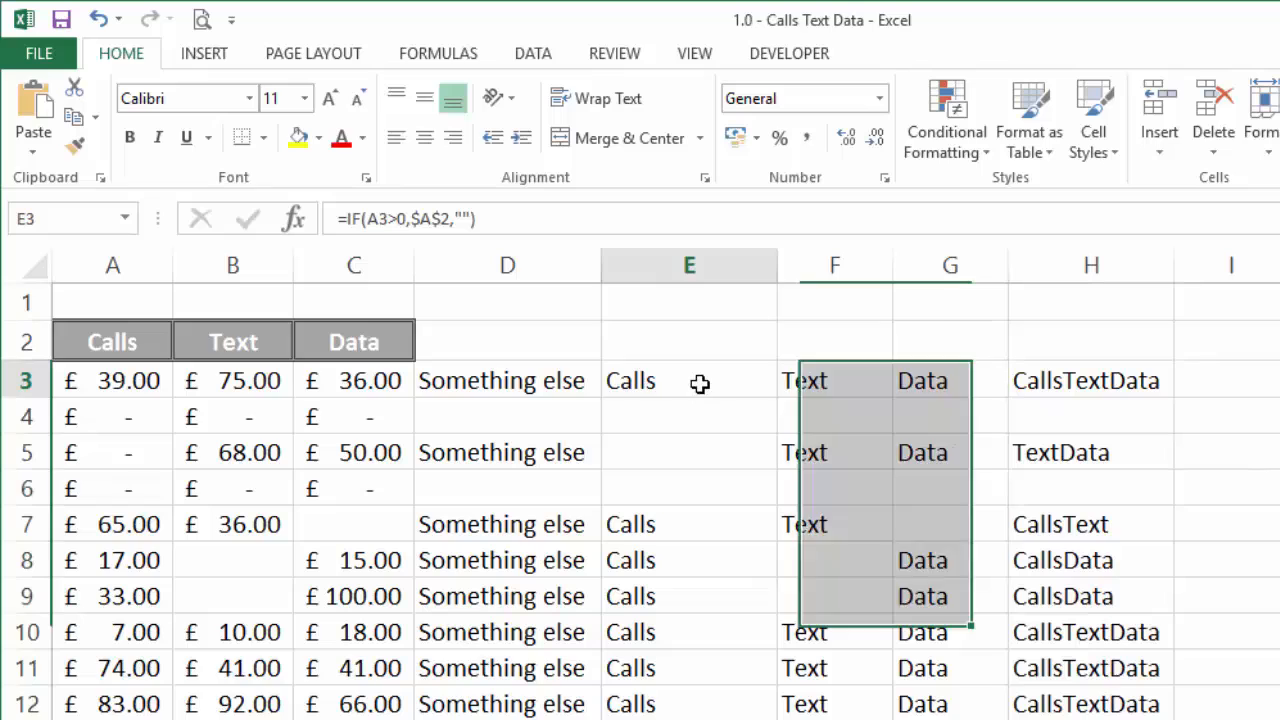
click(445, 220)
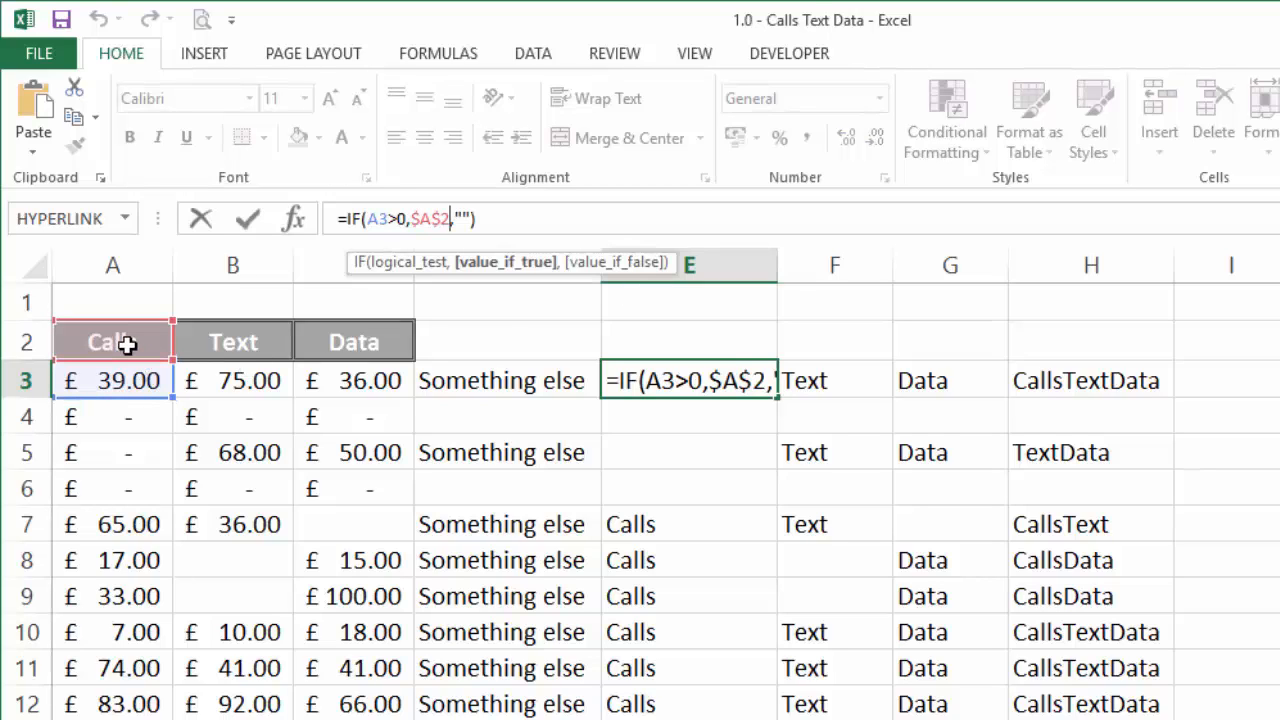
text(&)
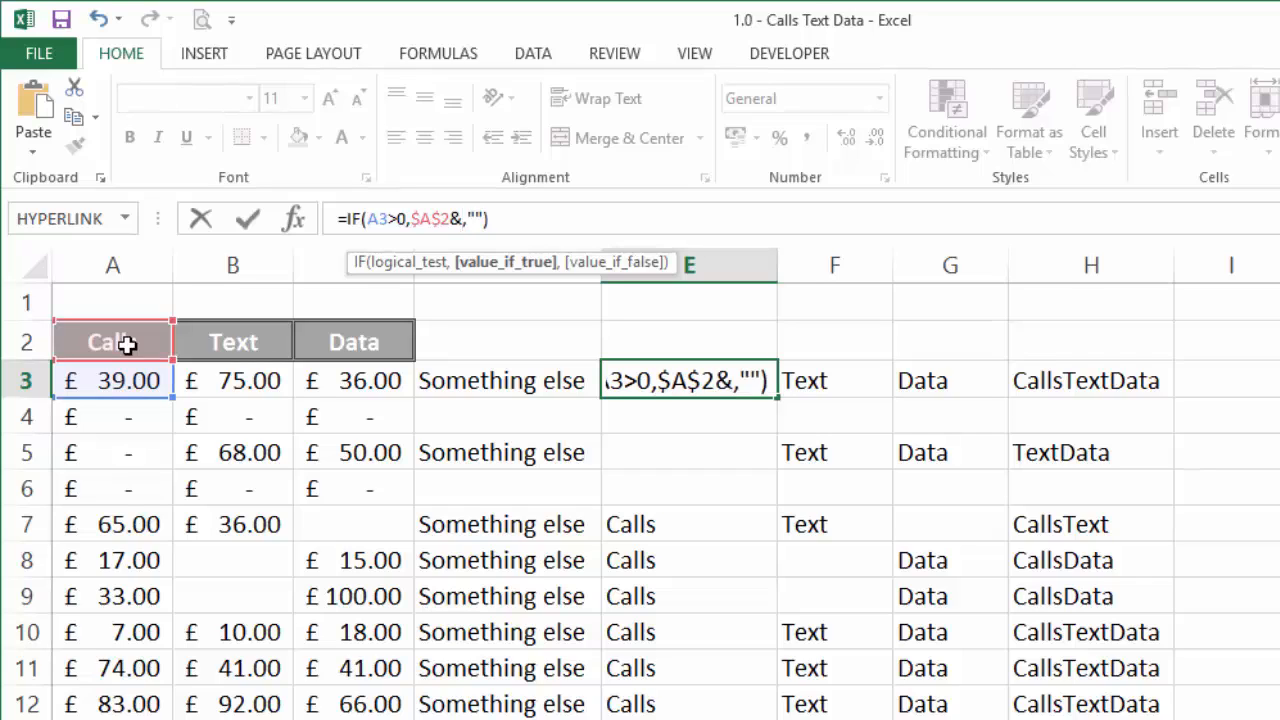
text("")
key(Left)
key(Right)
key(Return)
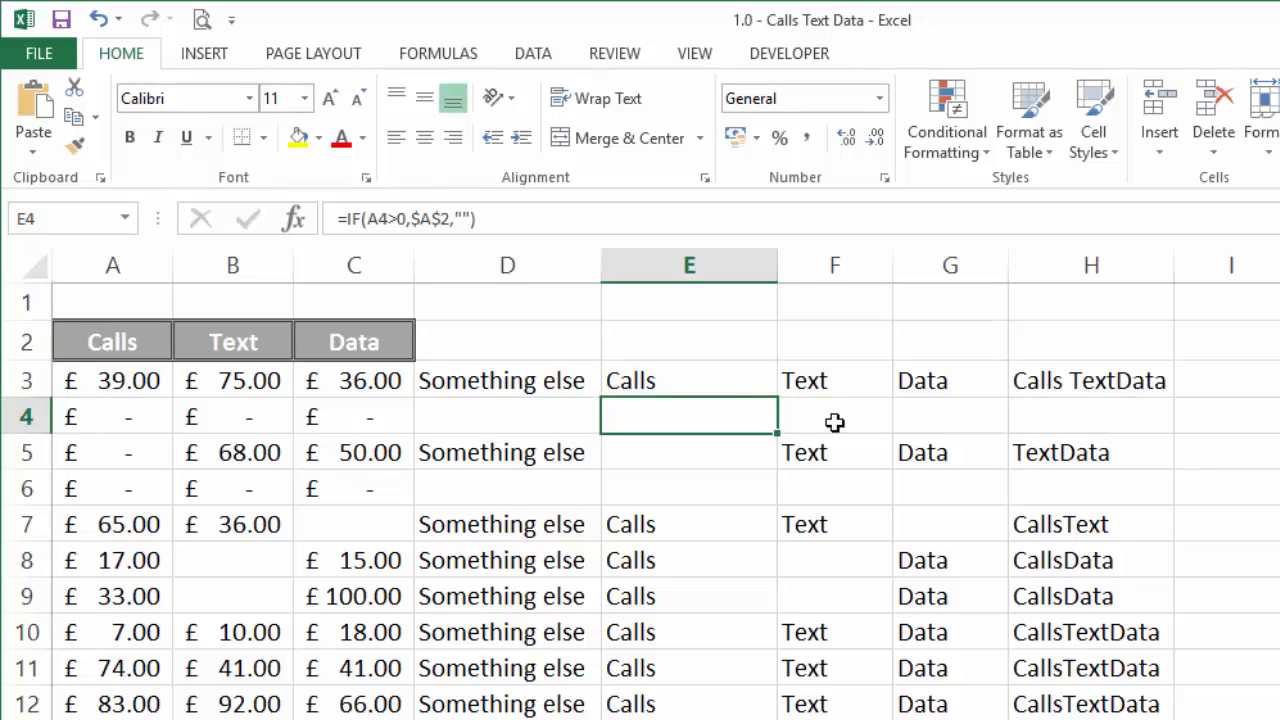
click(745, 382)
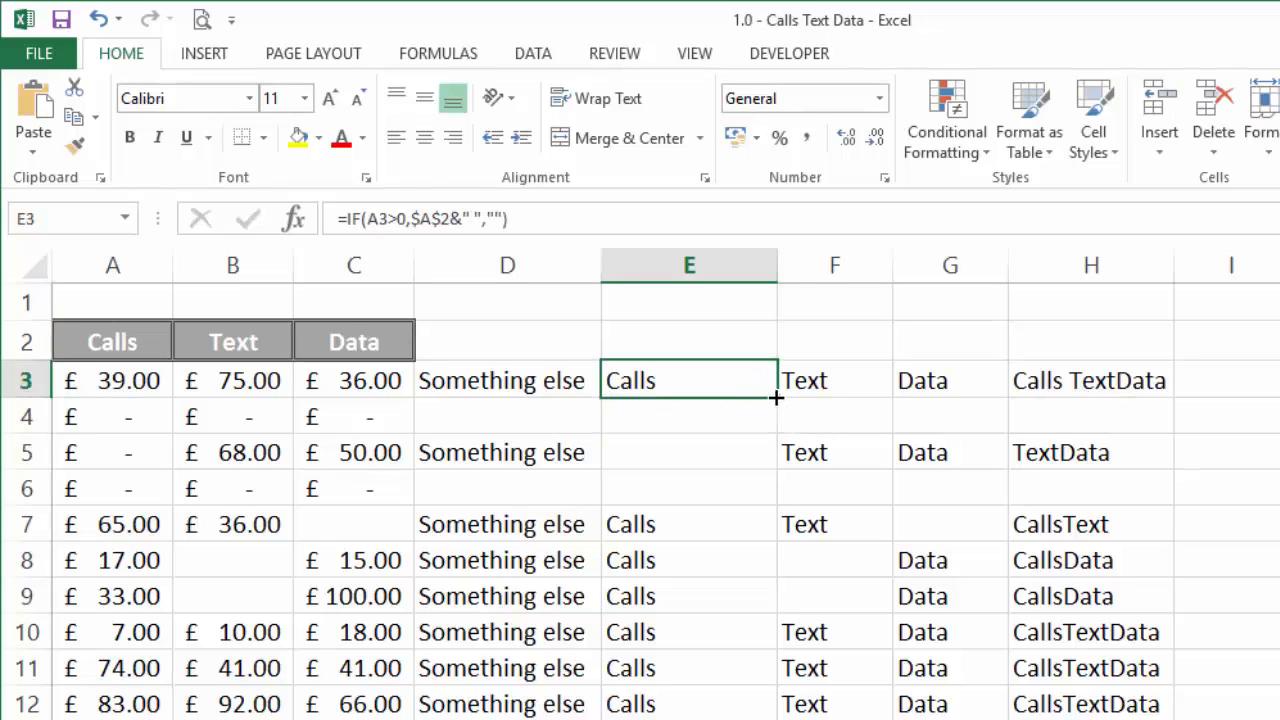
double_click(776, 397)
Append &" " after $B$2 in the F3 formula so the Text label ends with a space
click(860, 381)
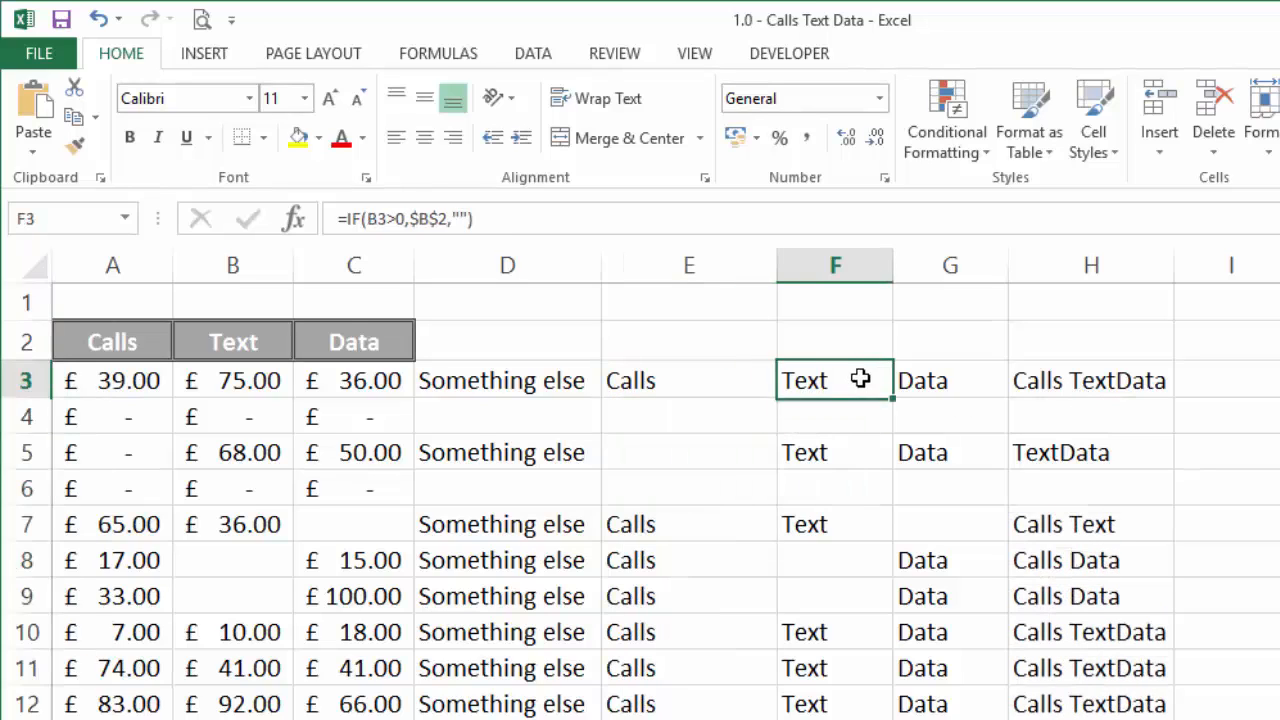
click(446, 218)
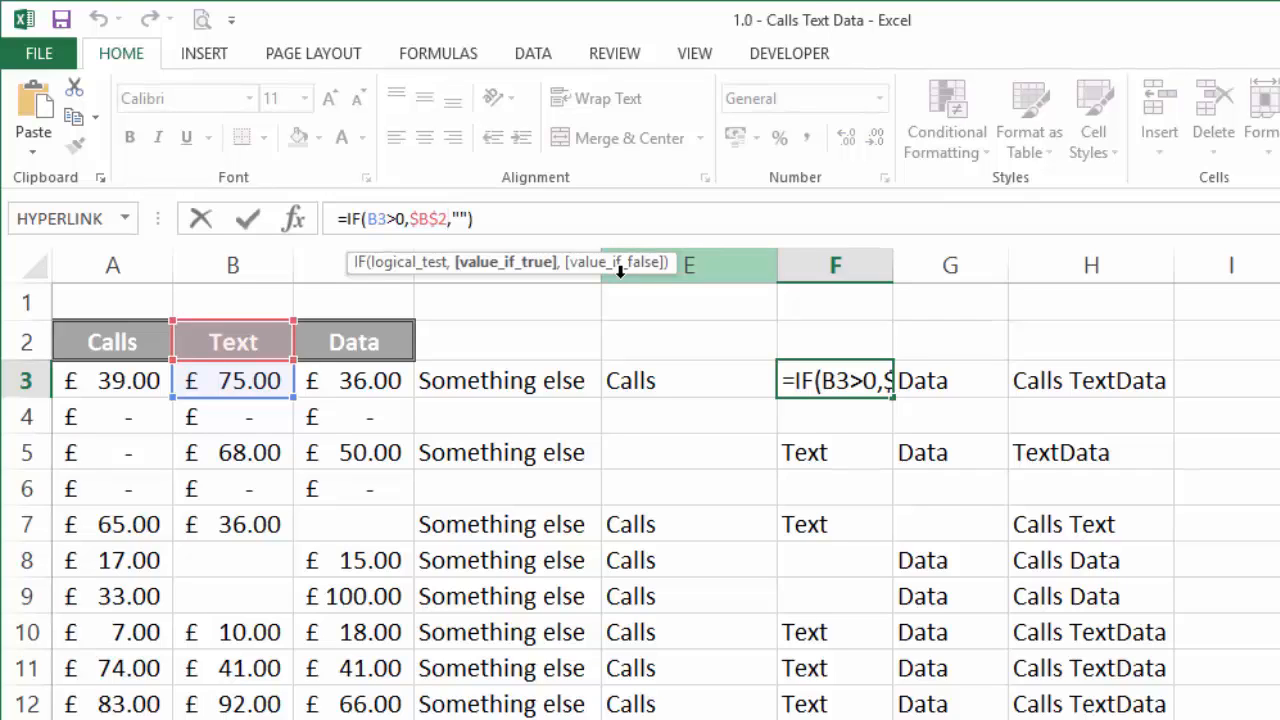
text(&)
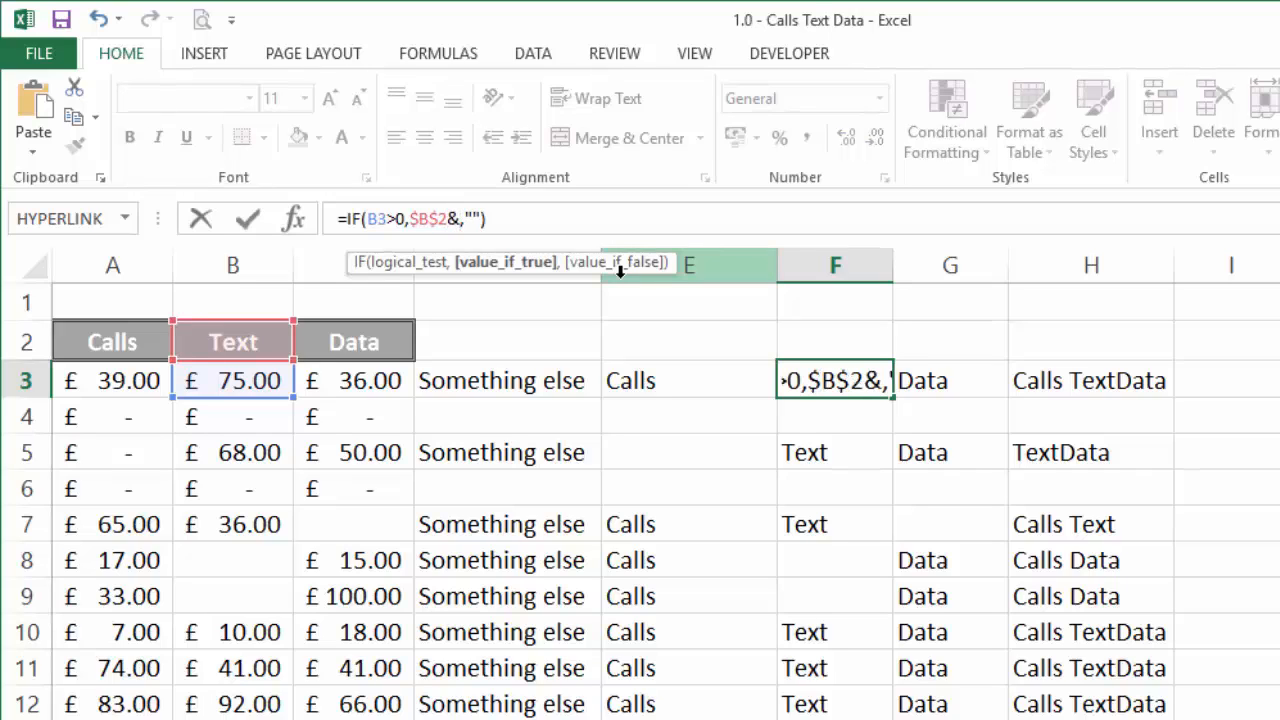
text(" ")
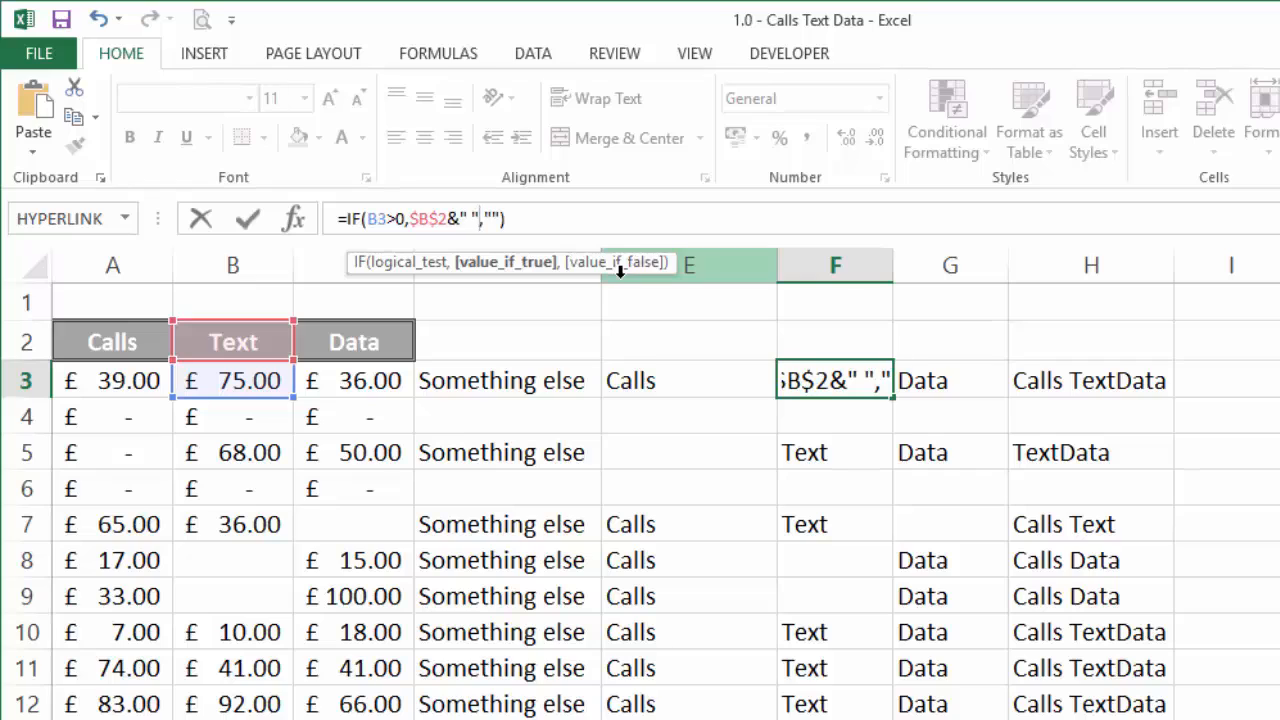
key(Return)
Append &" " after $C$2 in the G3 formula so the Data label ends with a space
click(955, 381)
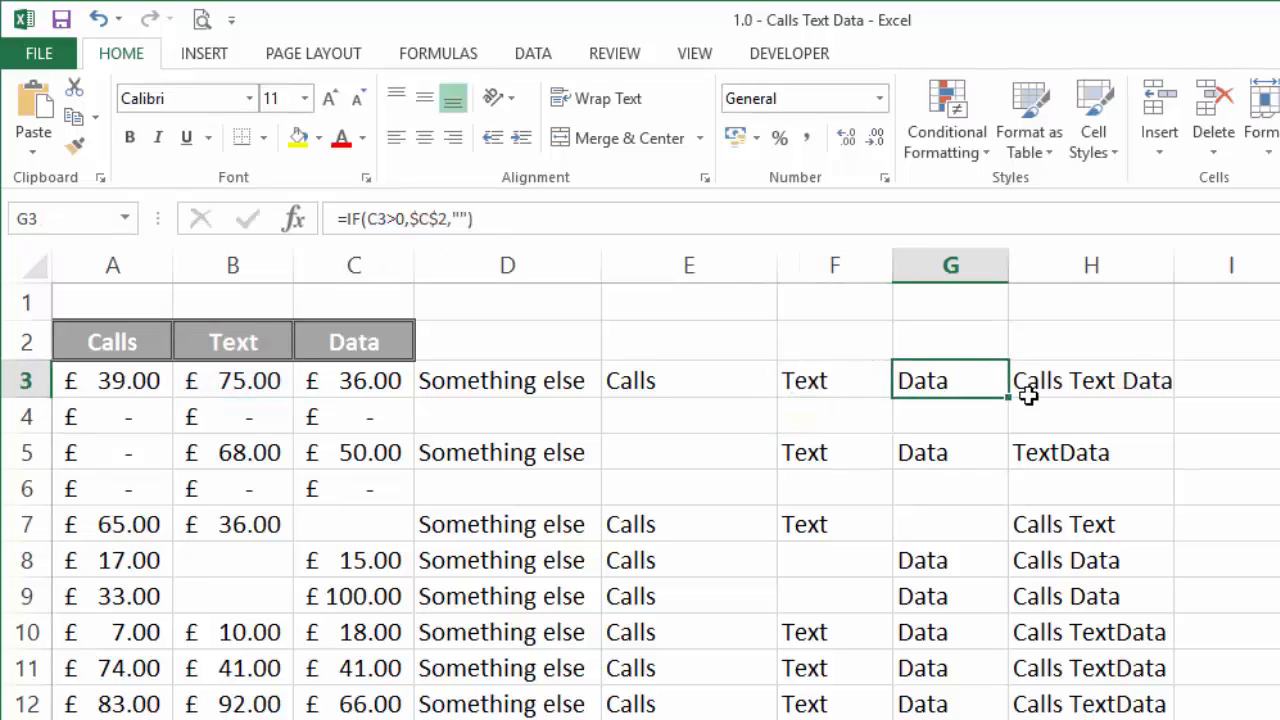
double_click(1007, 399)
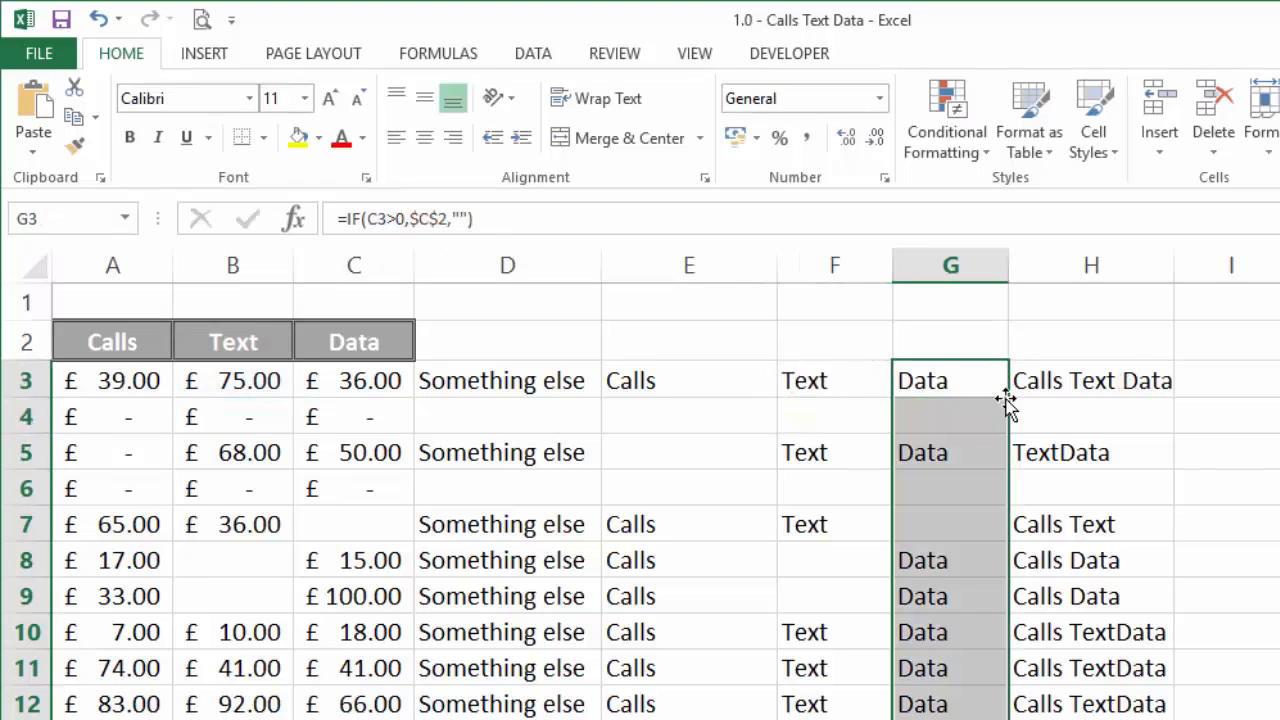
click(950, 392)
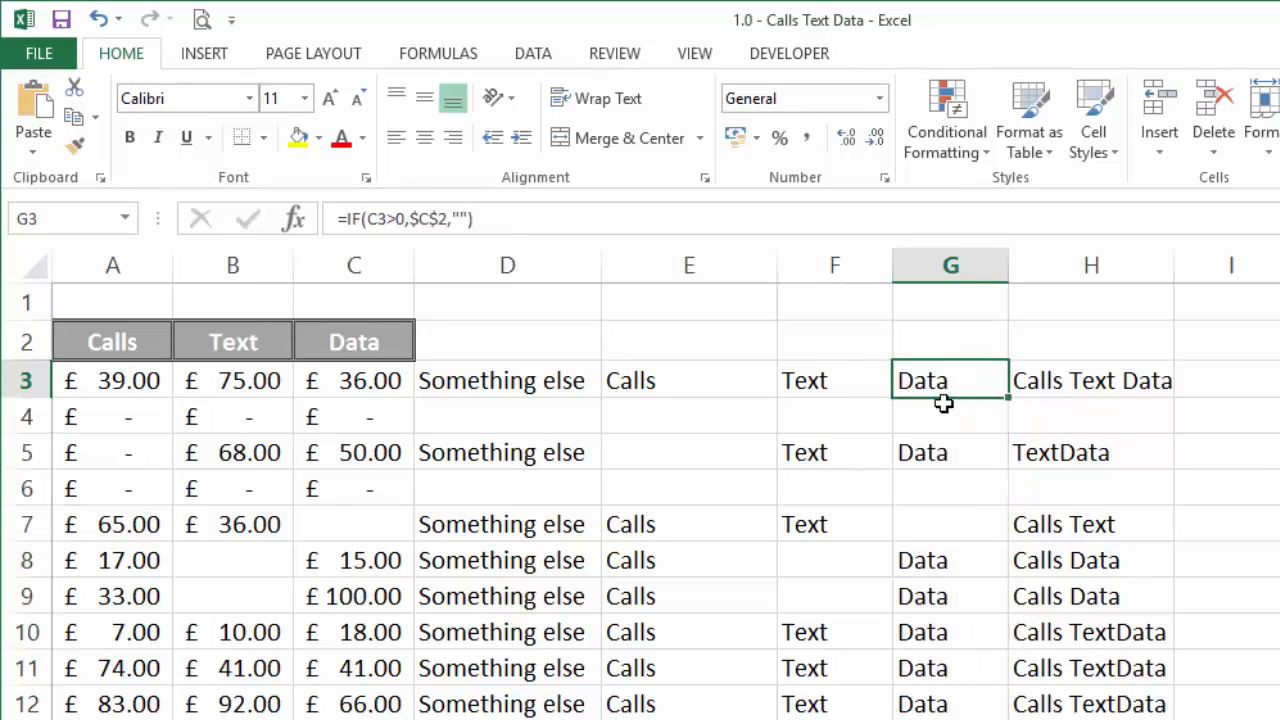
click(446, 219)
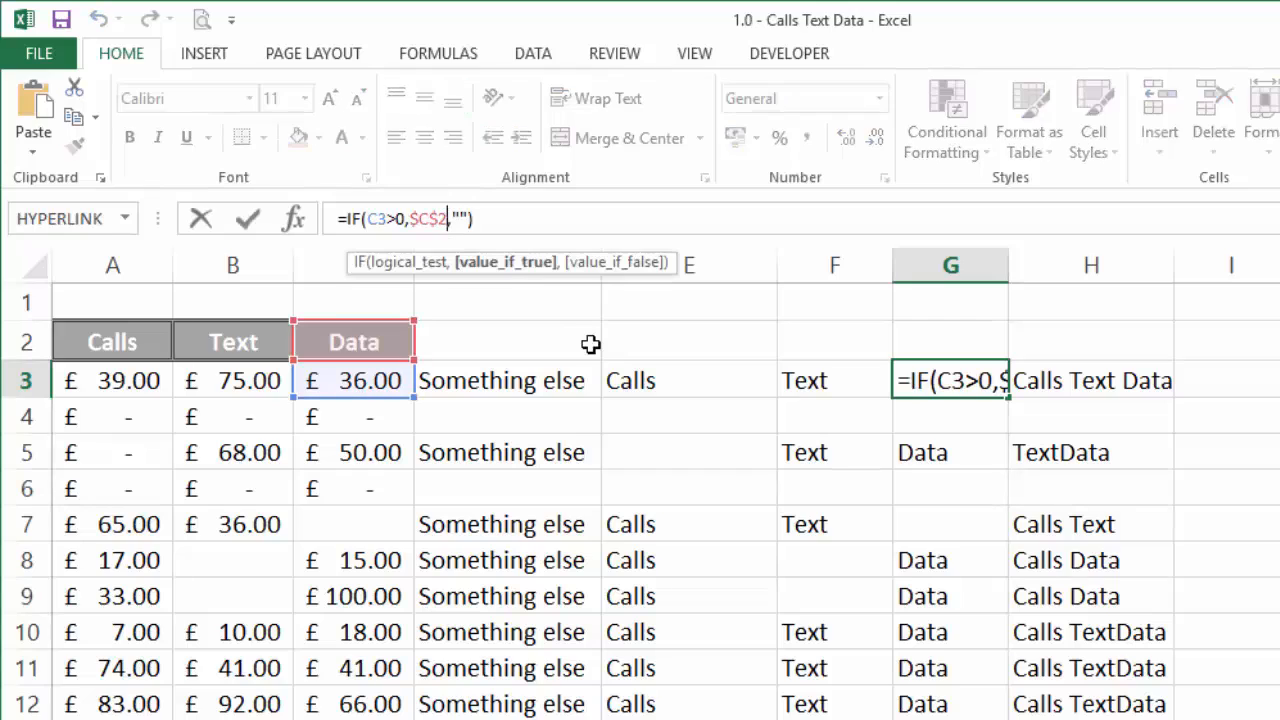
text(&)
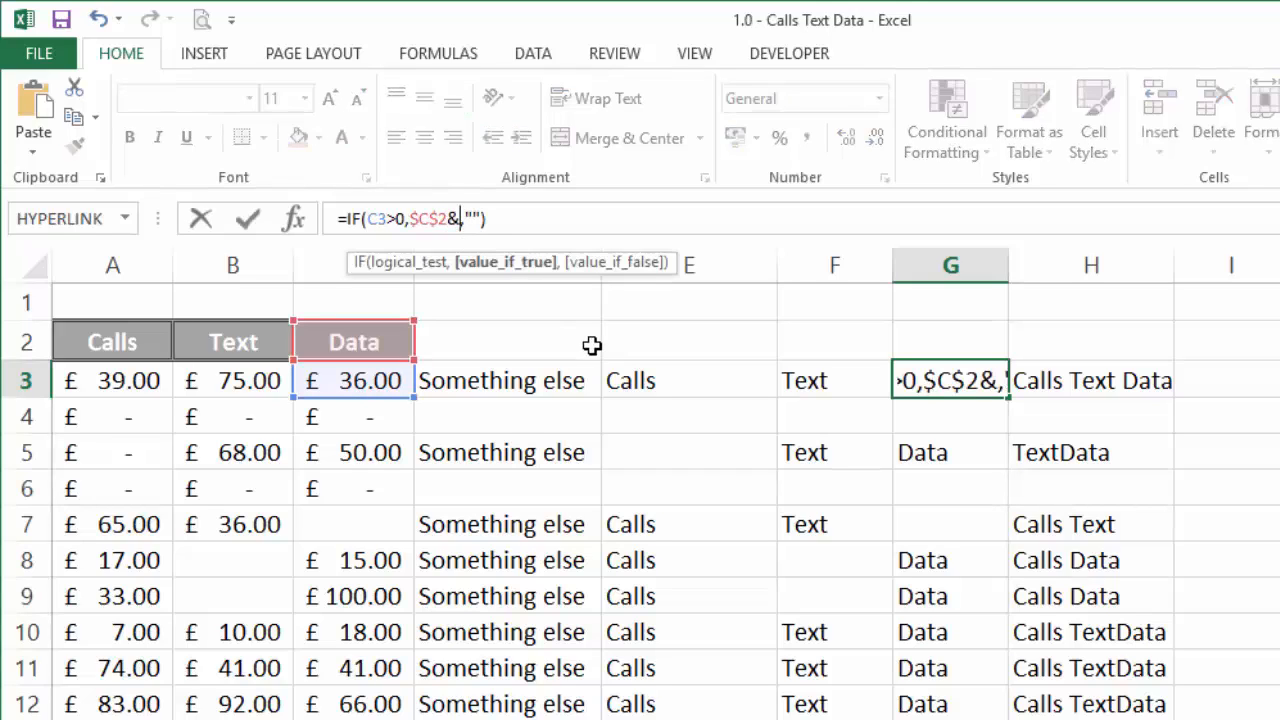
text(" ")
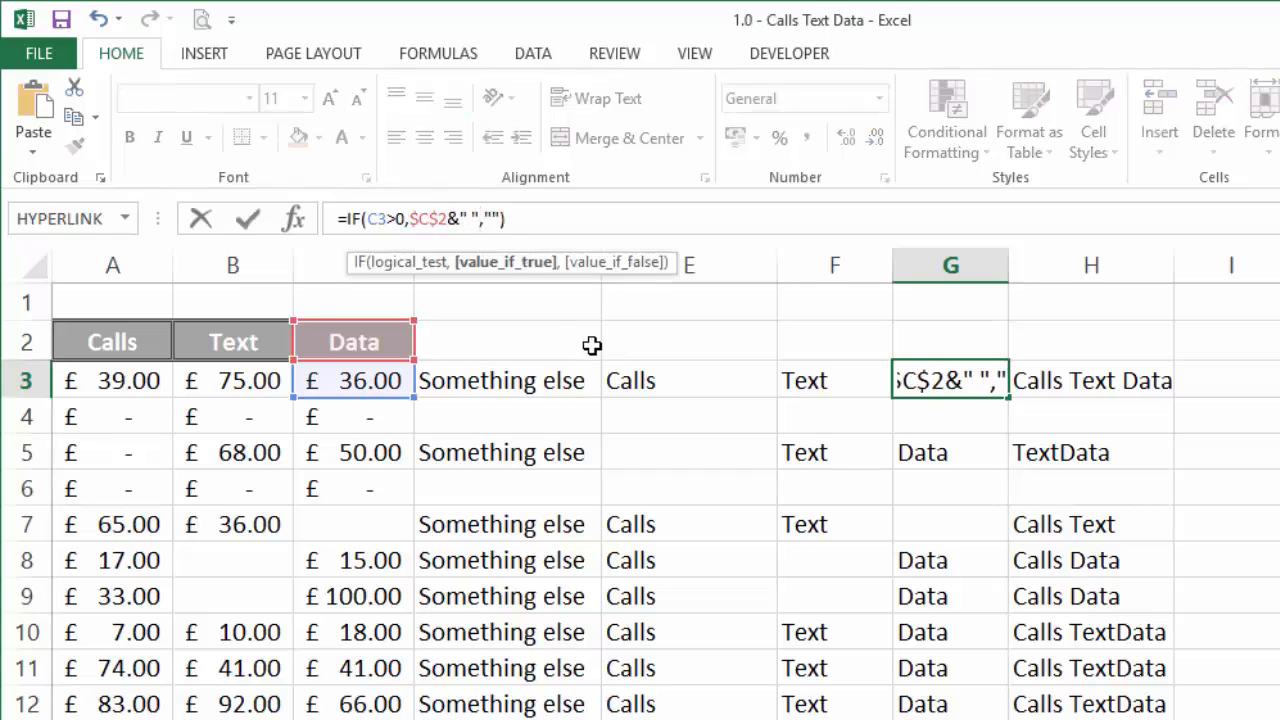
key(Return)
click(978, 393)
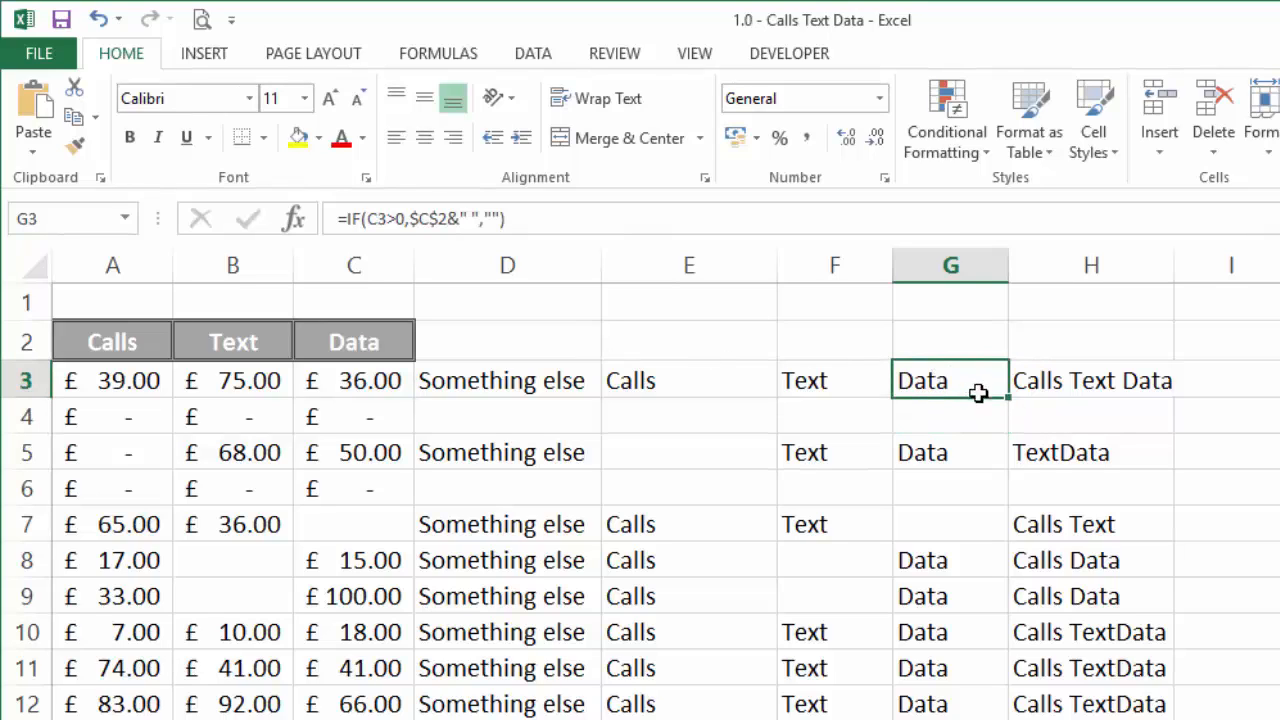
Fill the F3 formula down column F and widen column H slightly
click(840, 386)
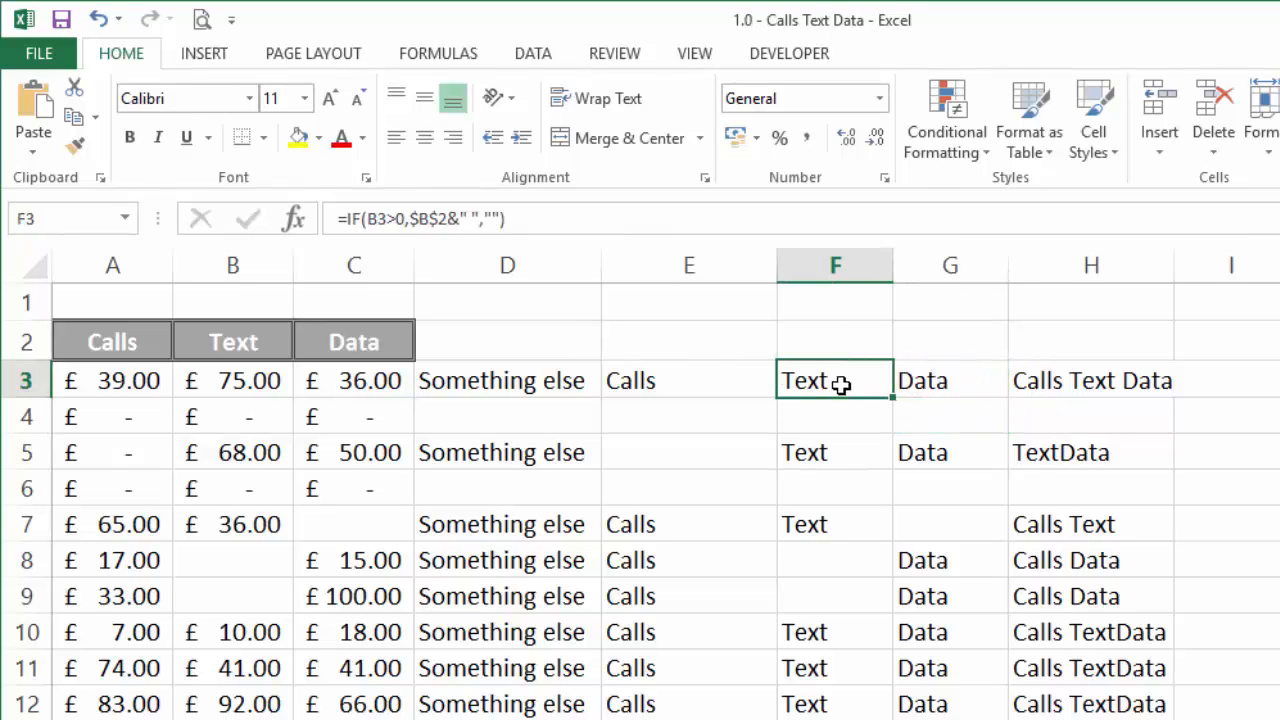
double_click(893, 398)
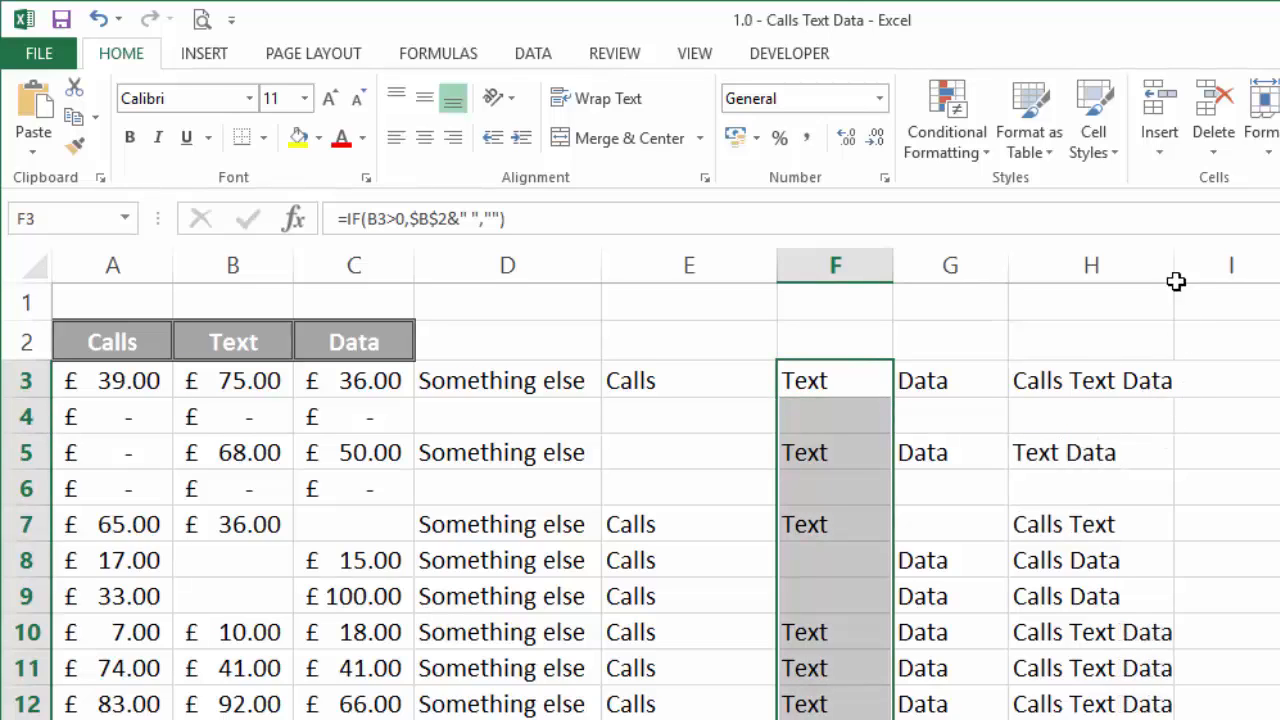
drag(1175, 278, 1193, 277)
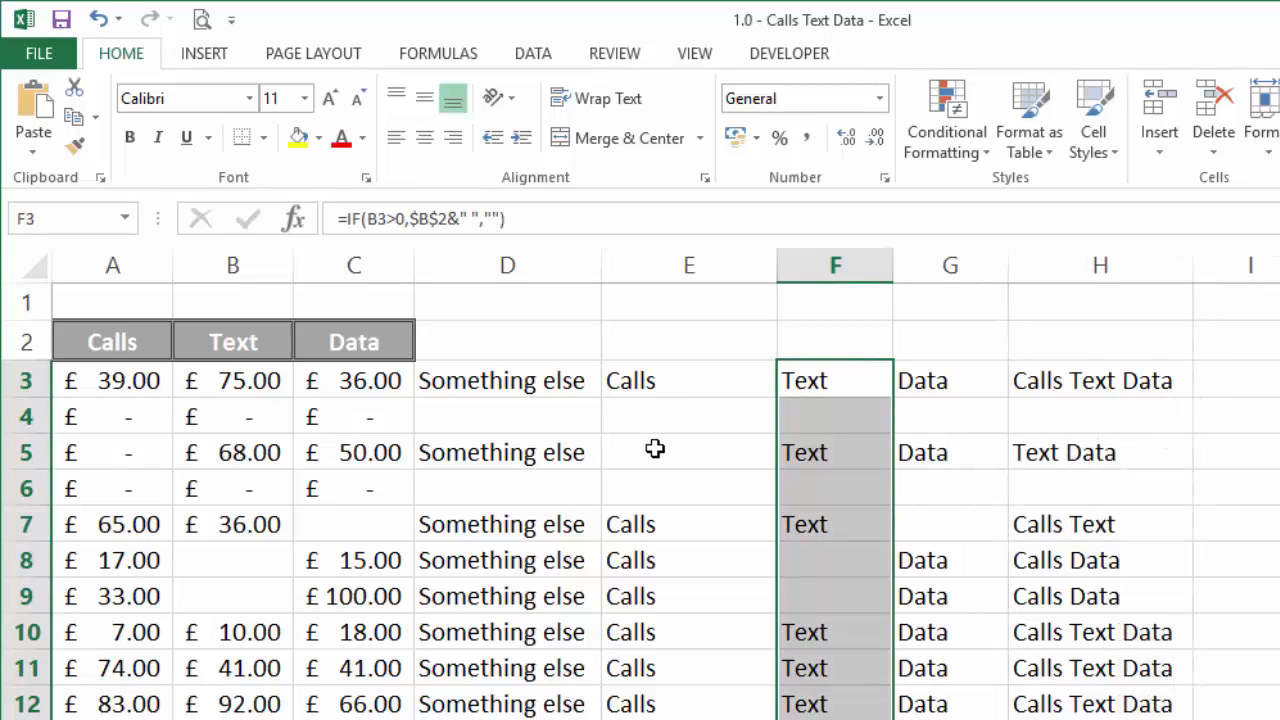
Review the formulas in D3, H3 and E3 without changing them
click(517, 379)
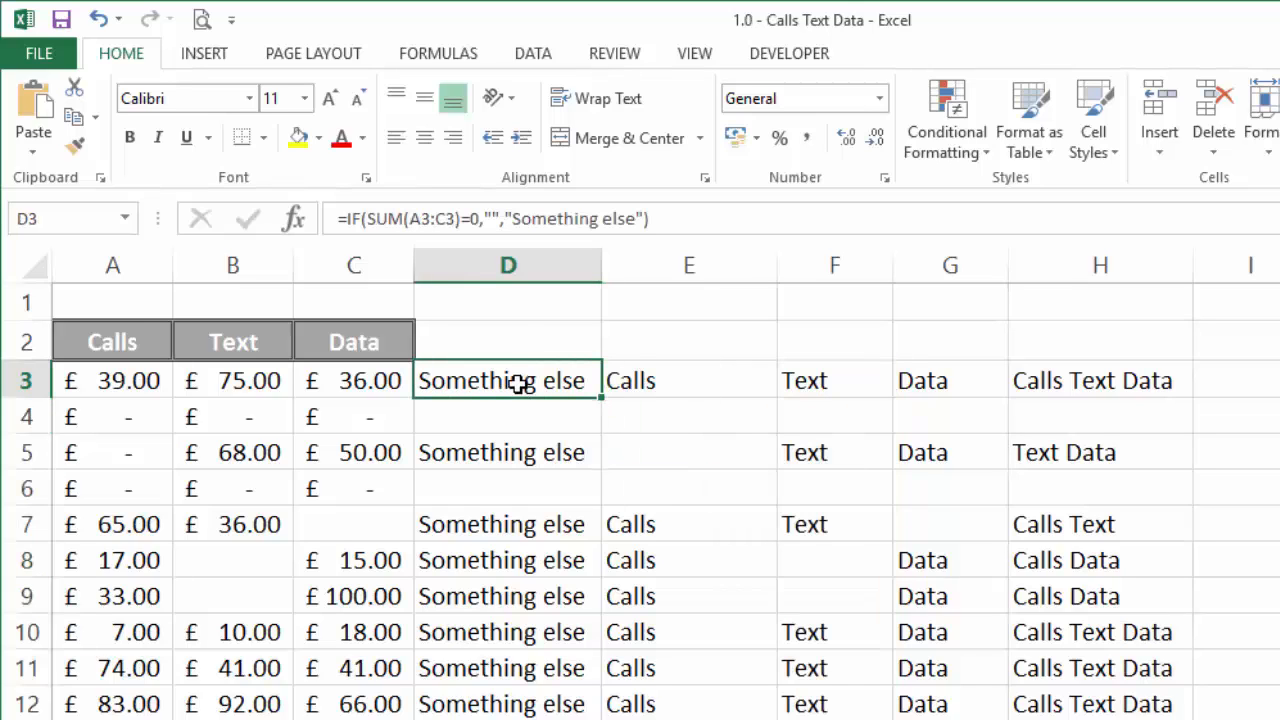
click(492, 218)
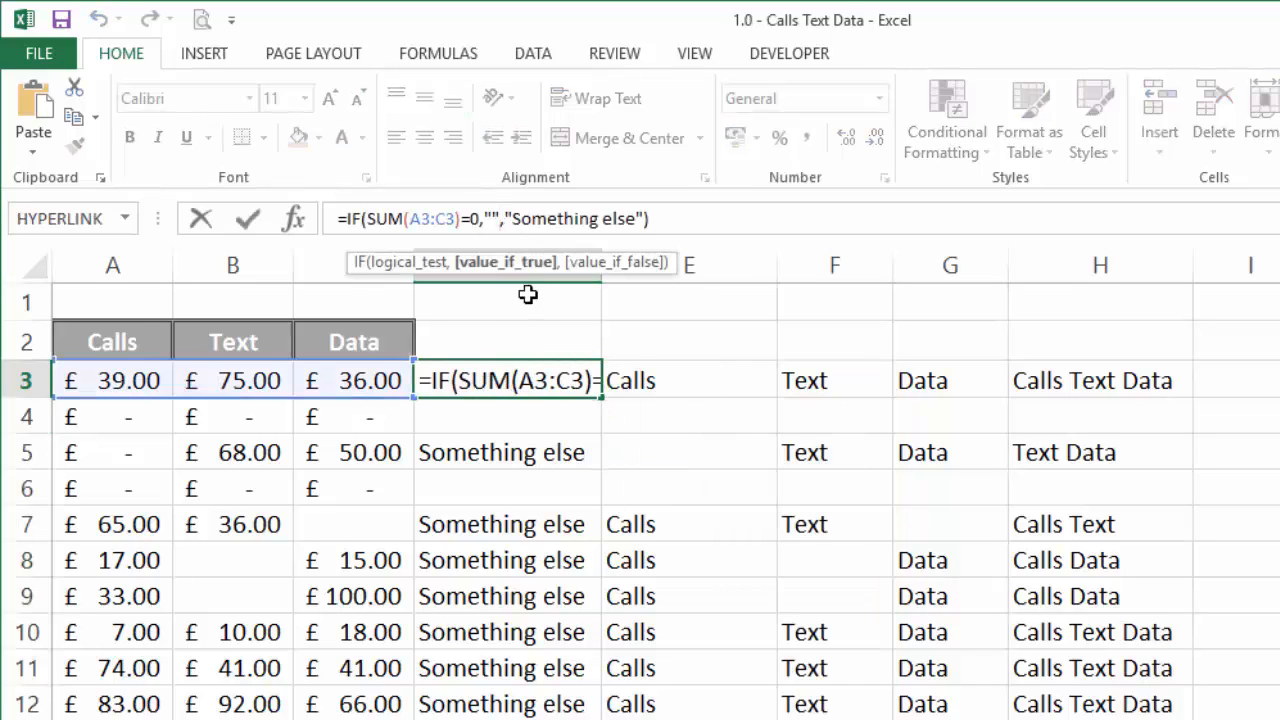
key(Return)
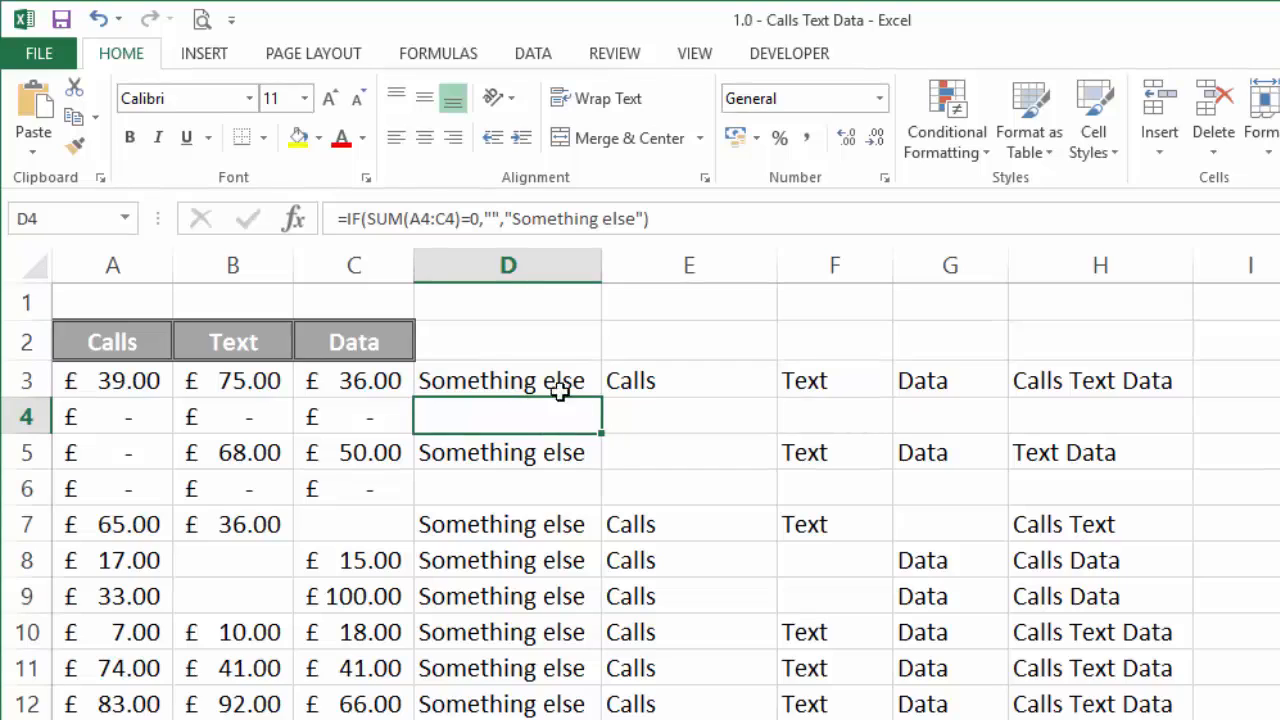
click(555, 380)
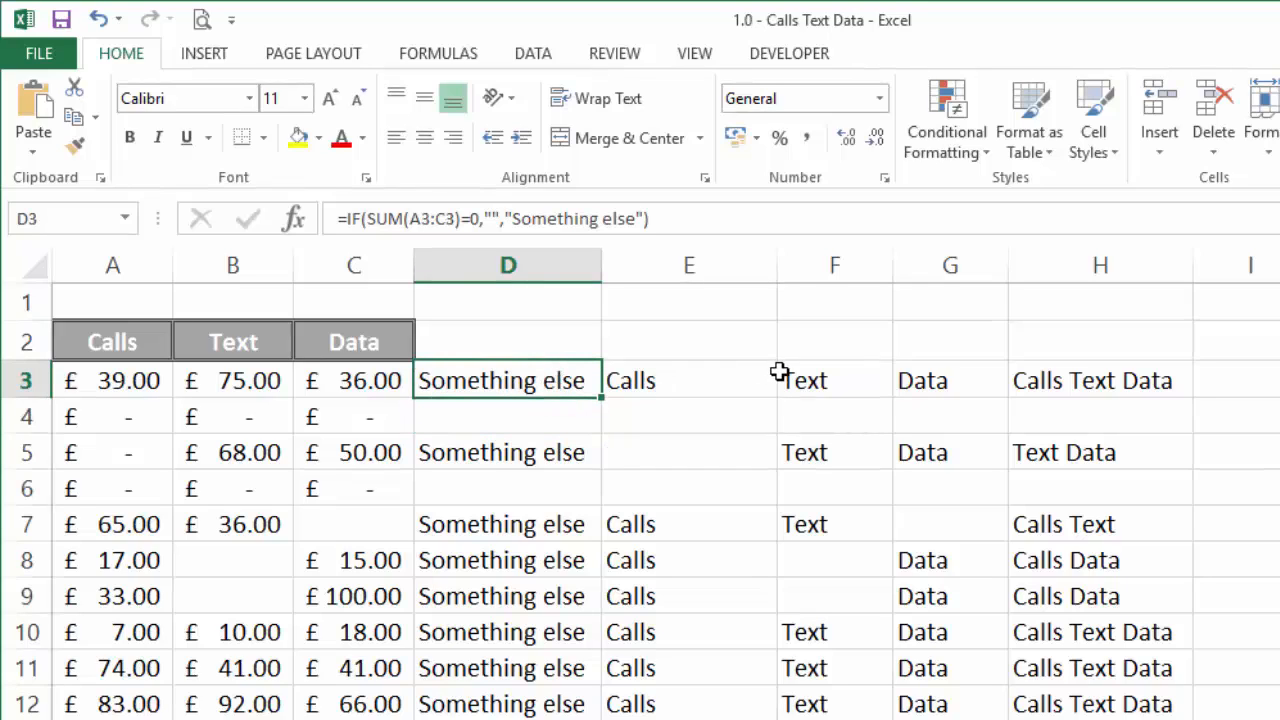
click(1066, 380)
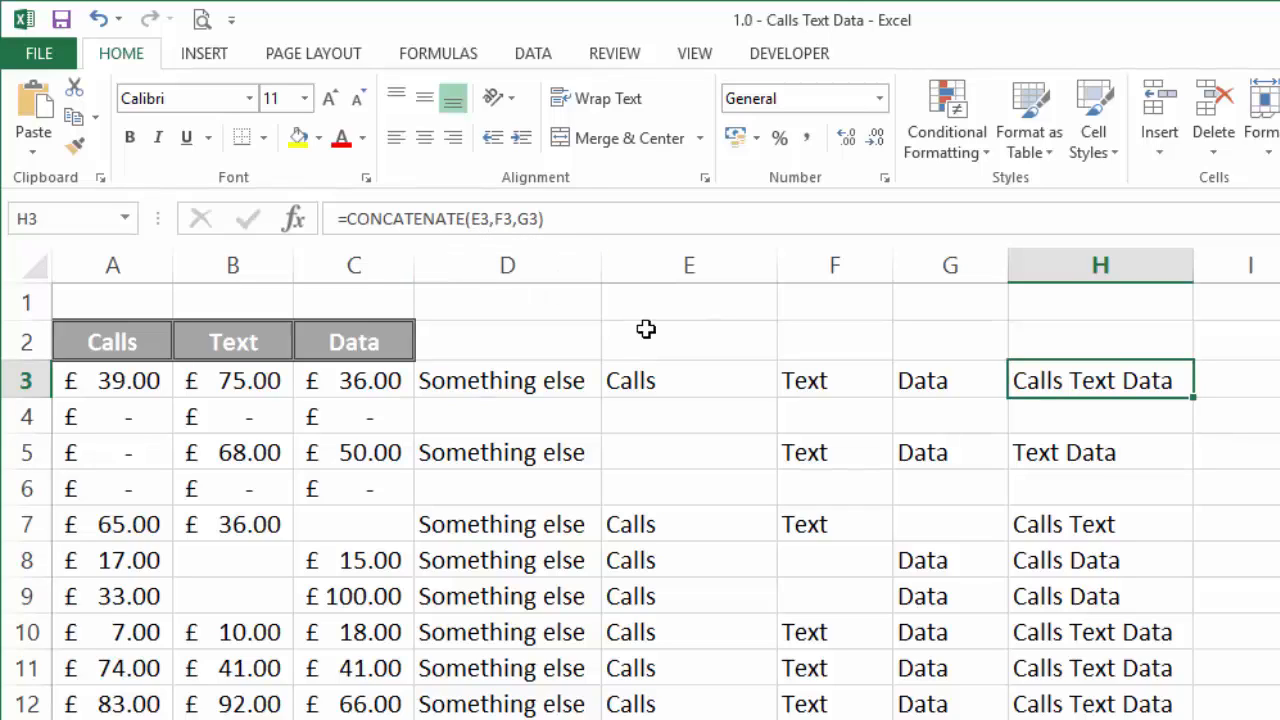
click(674, 388)
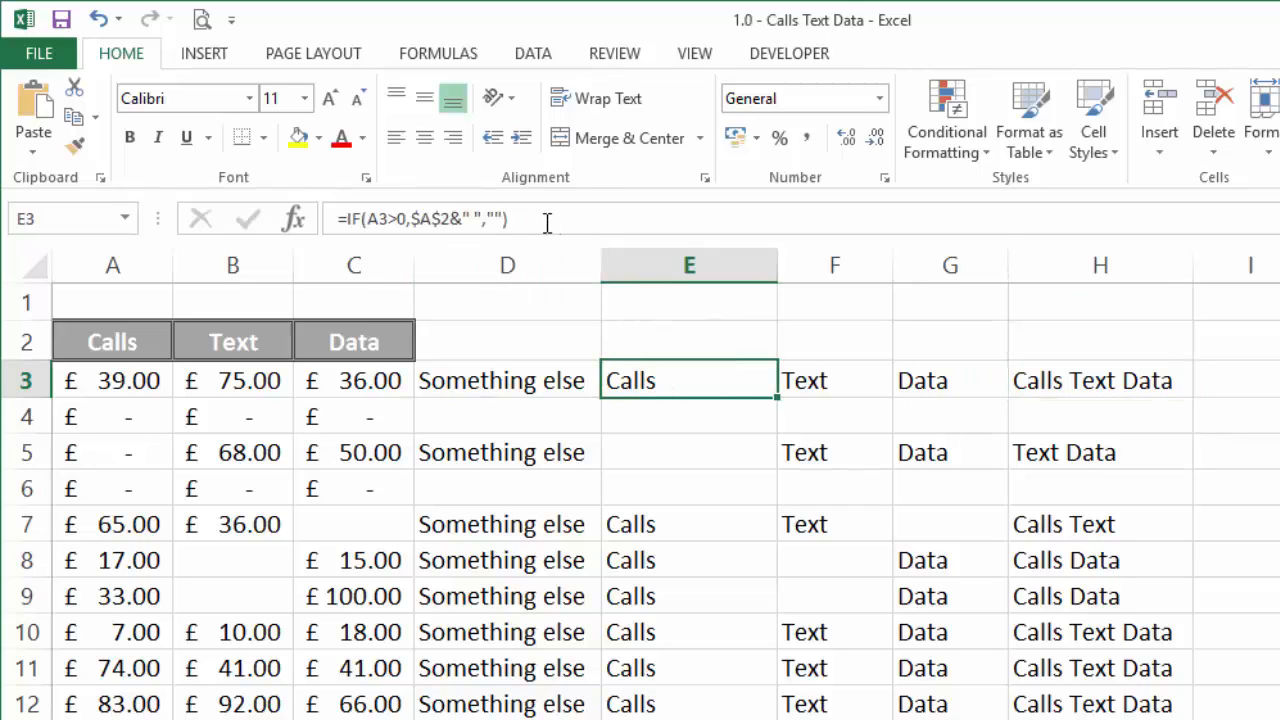
Replace the E3 reference in the H3 CONCATENATE formula with E3's own expression, IF(A3>0,$A$2&" ","")
drag(545, 220, 380, 276)
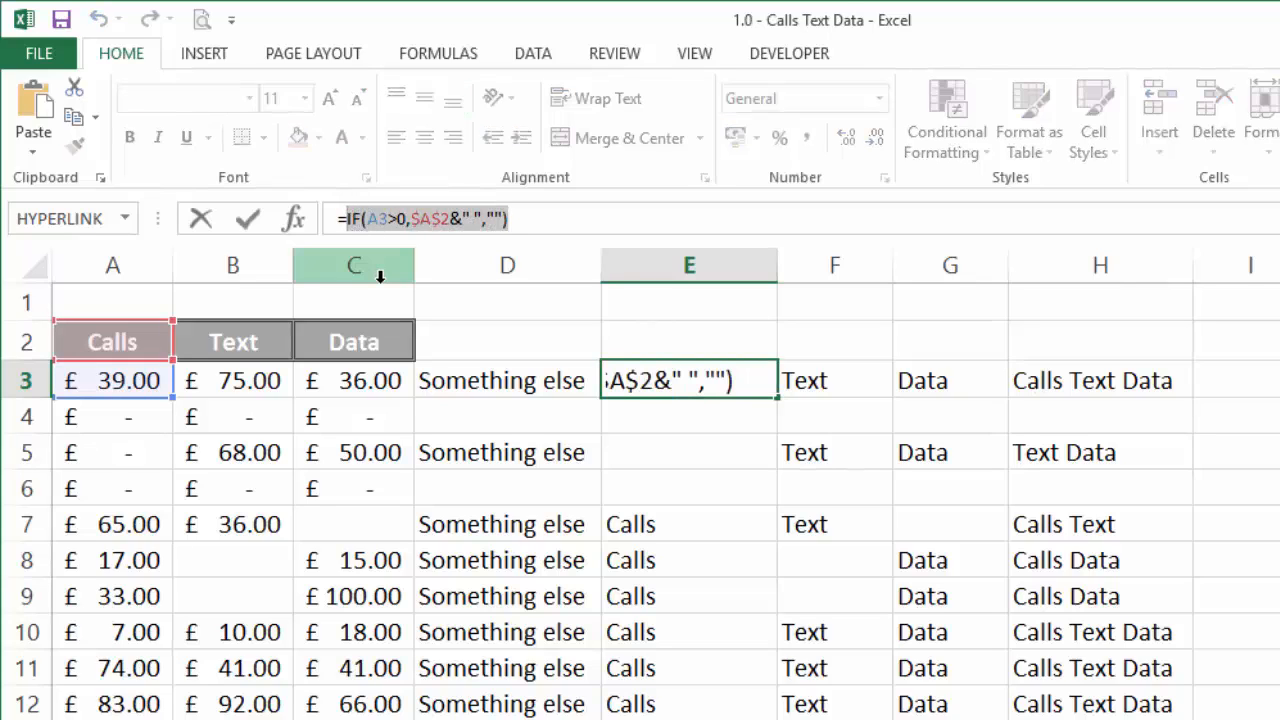
key(Escape)
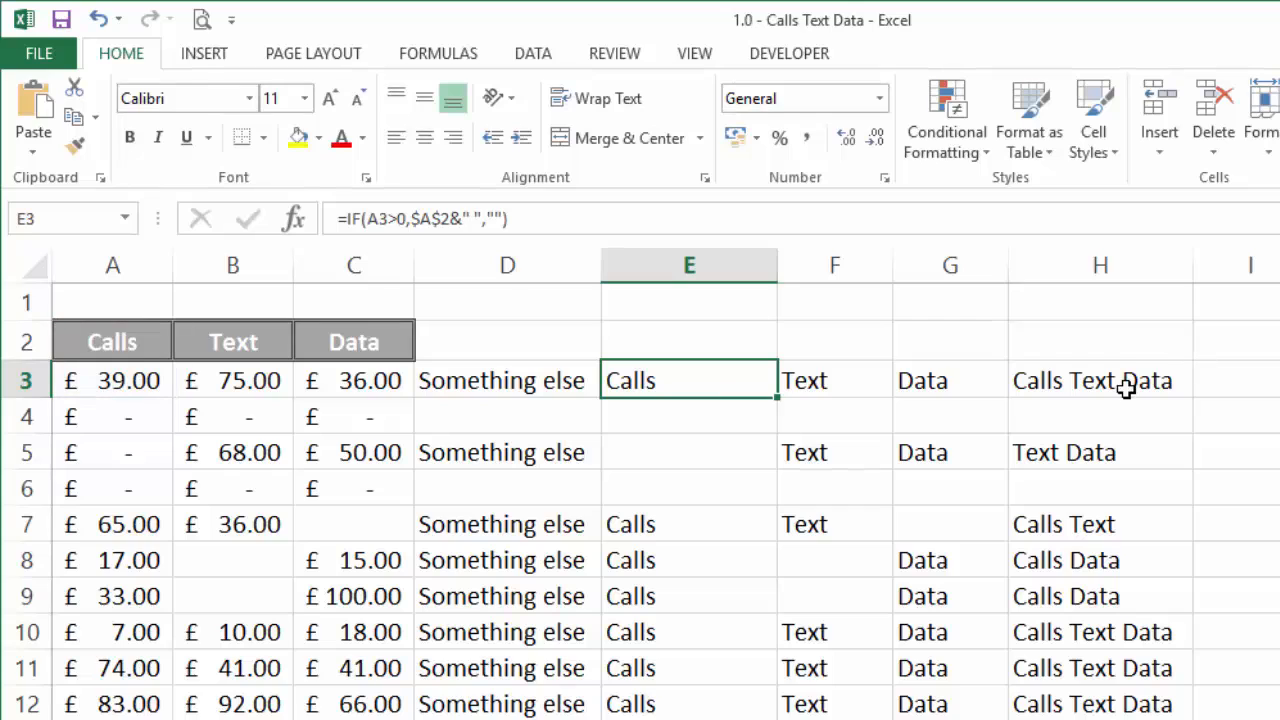
click(1126, 389)
click(475, 217)
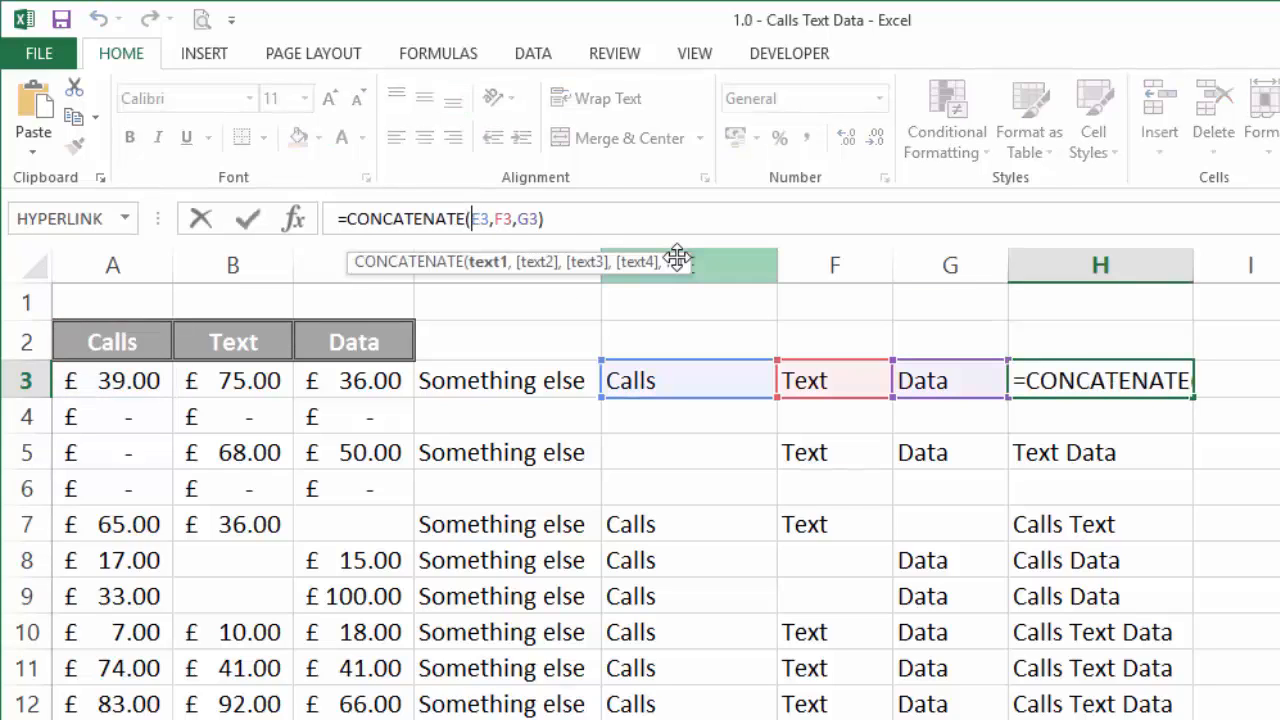
key(Delete)
key(Delete)
text(IF(A3>0,$A$2&" ",""))
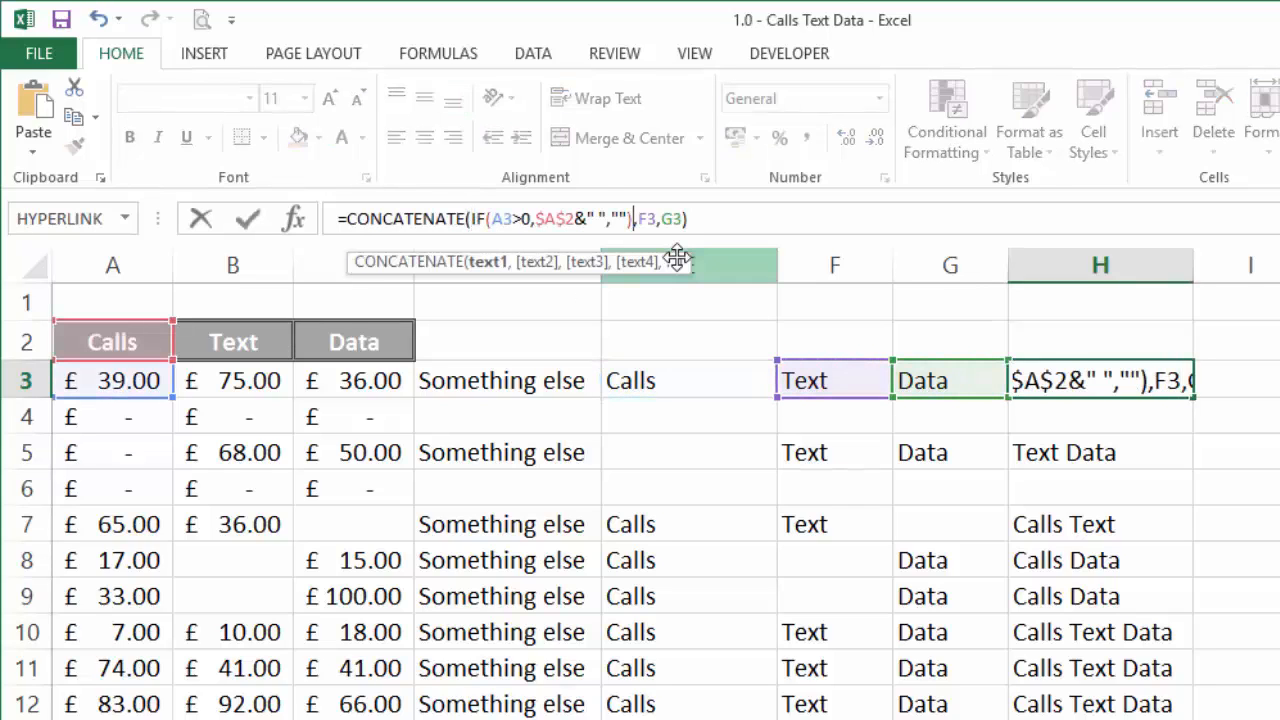
key(Return)
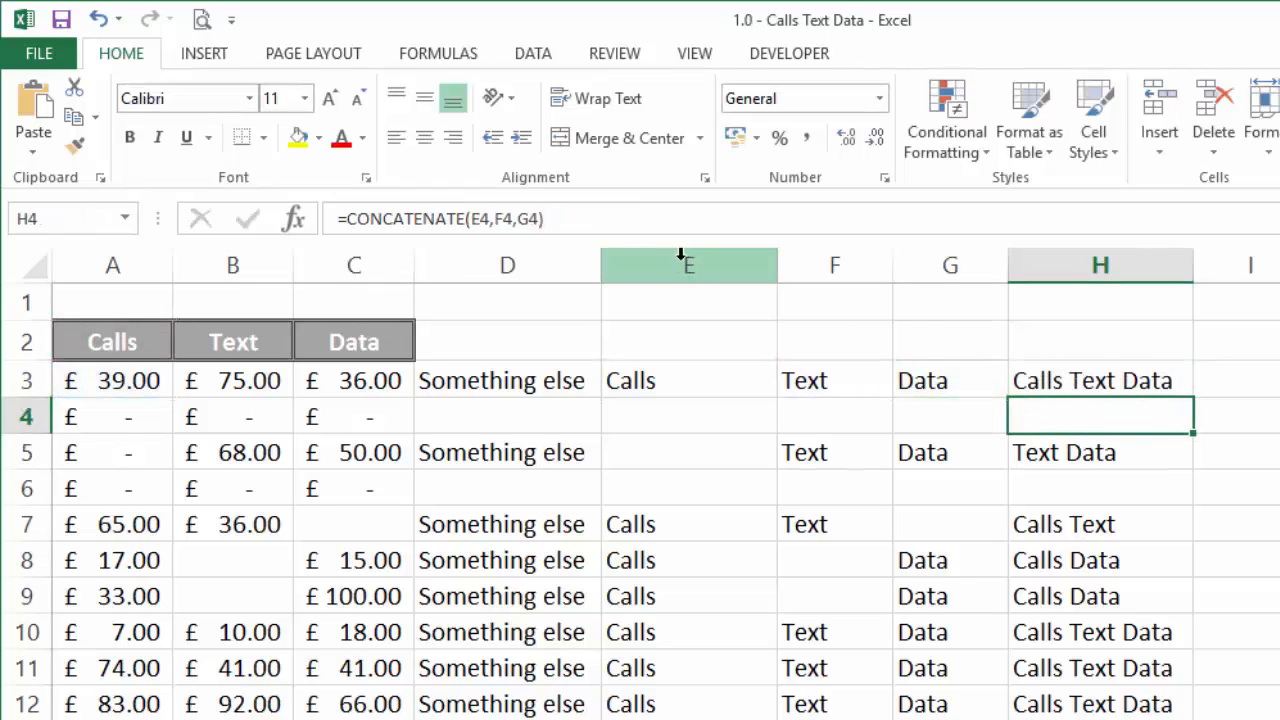
click(1114, 384)
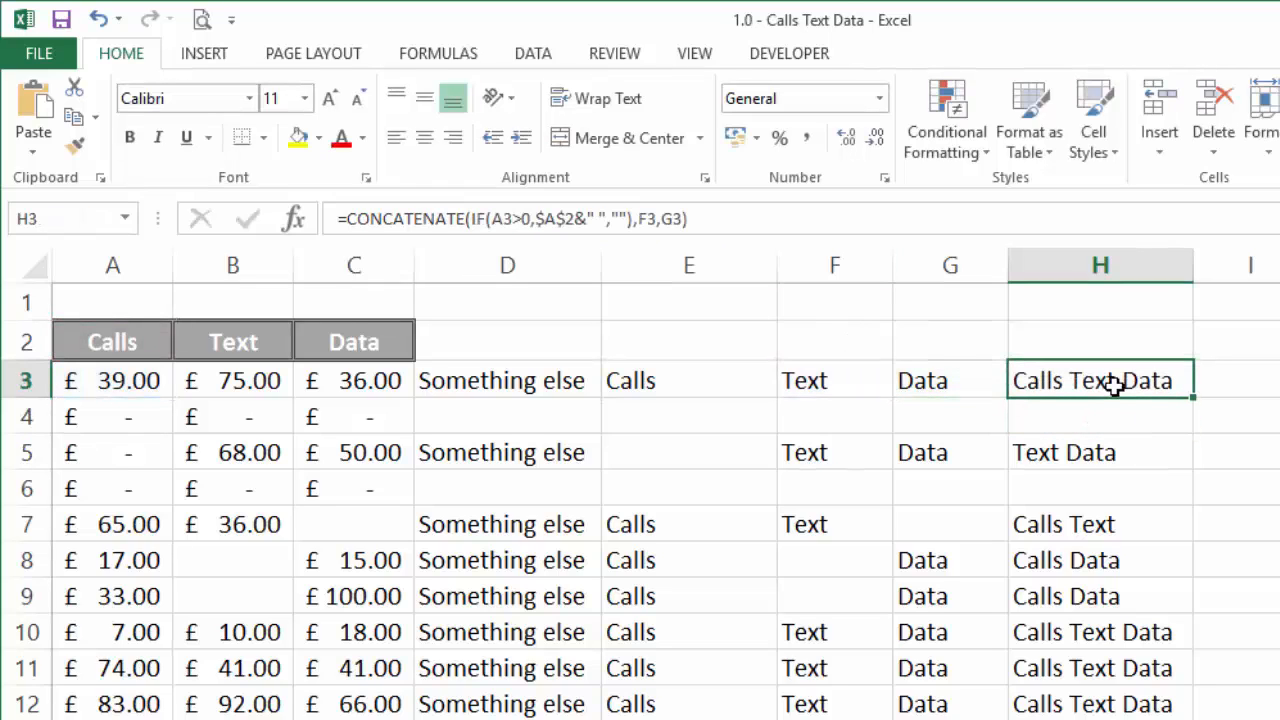
Replace the F3 reference in the H3 formula with the expression copied from F3, IF(B3>0,$B$2&" ","")
click(835, 380)
click(527, 218)
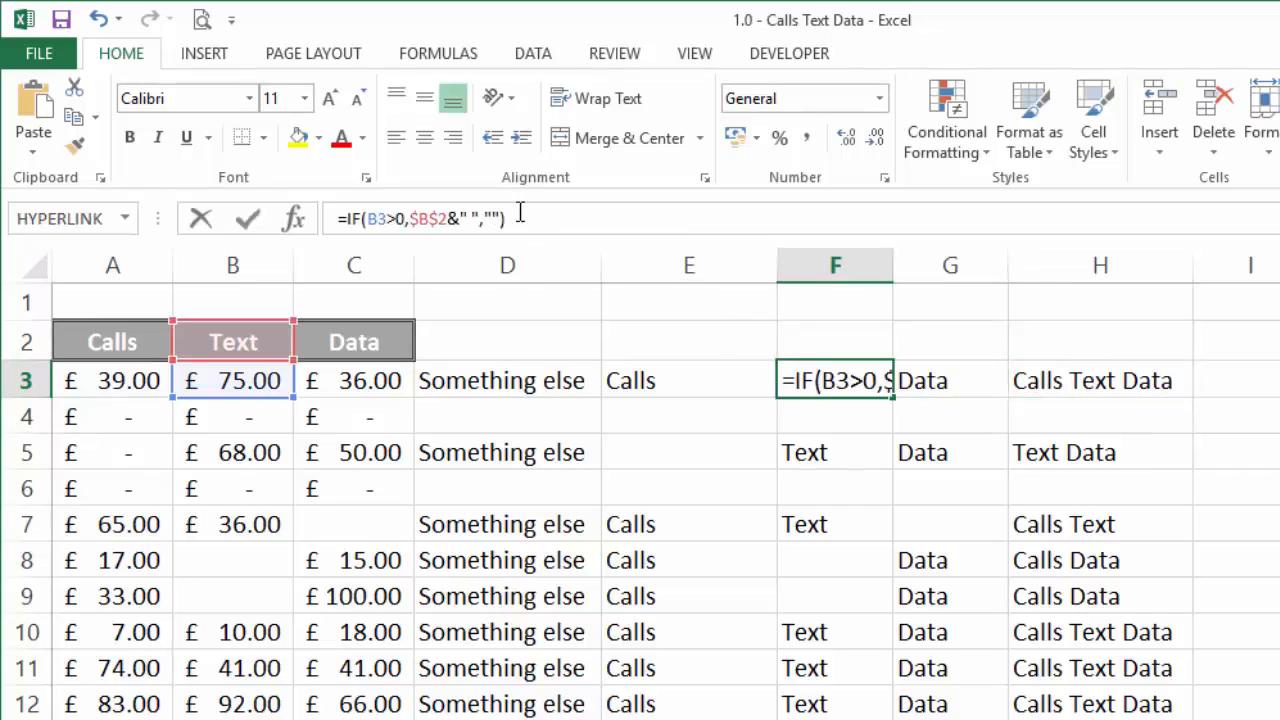
drag(520, 216, 340, 214)
key(ctrl+c)
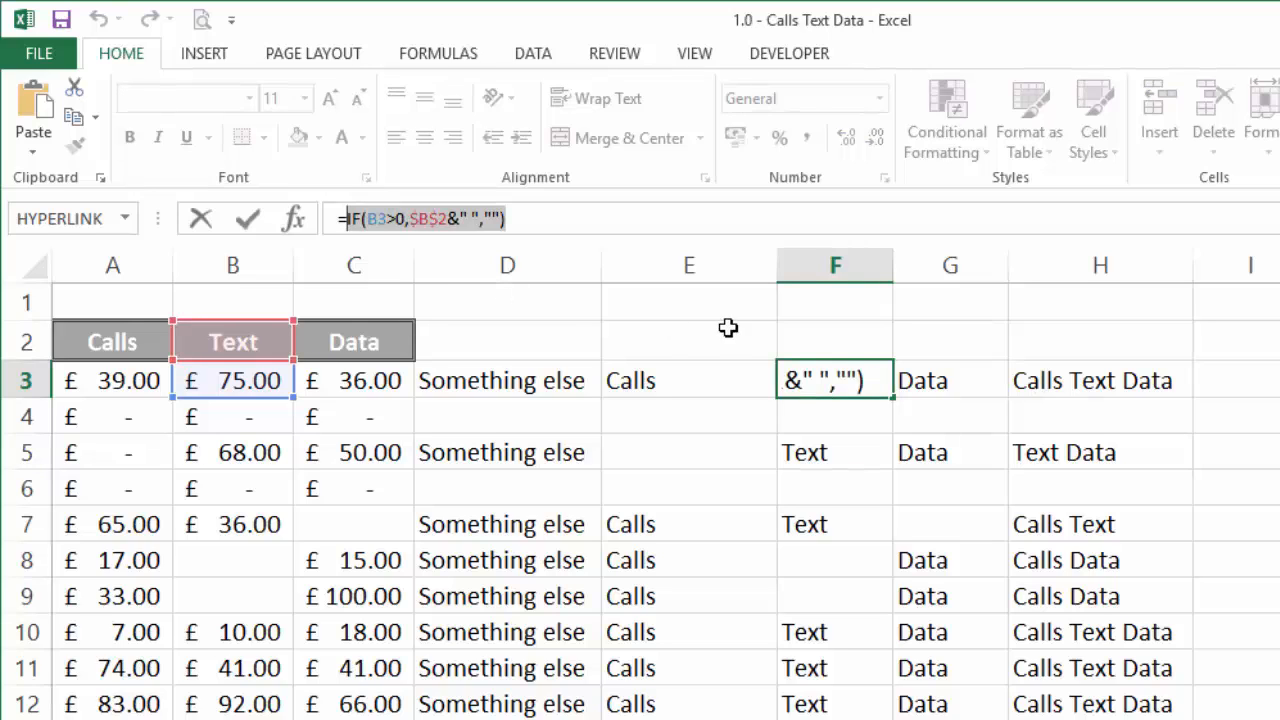
key(Escape)
click(1071, 378)
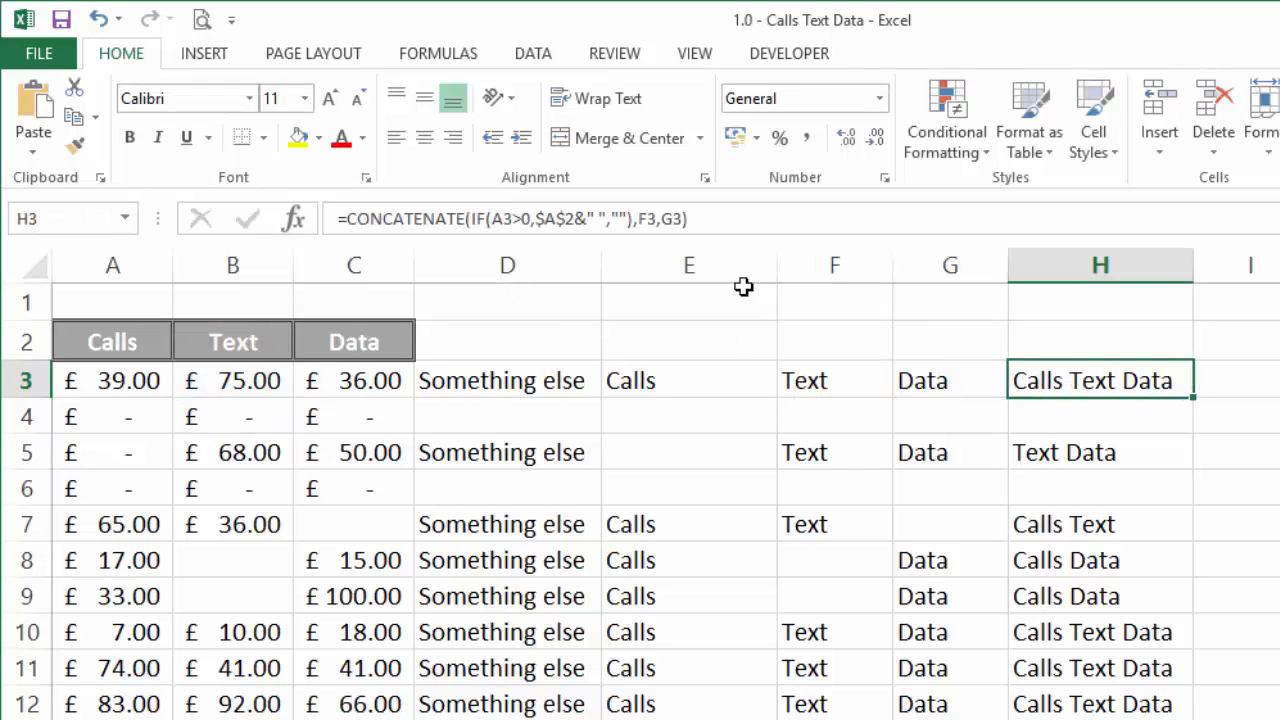
click(656, 222)
key(BackSpace)
key(BackSpace)
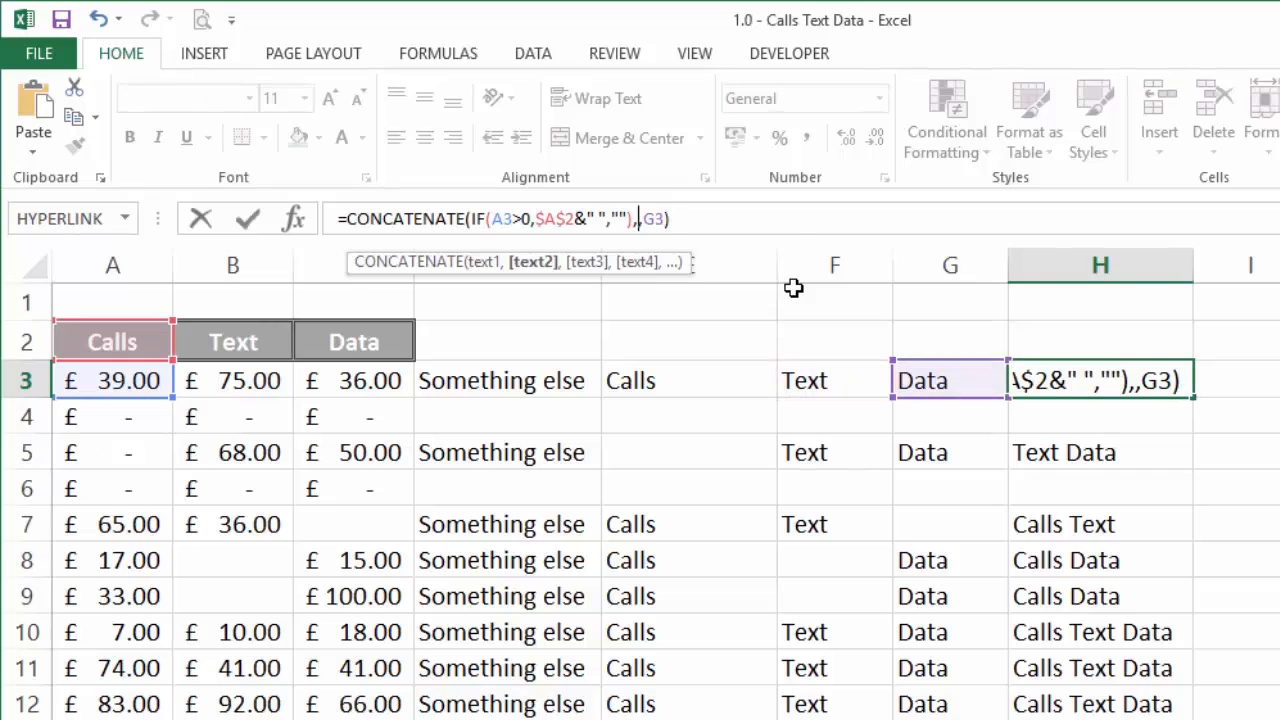
key(ctrl+v)
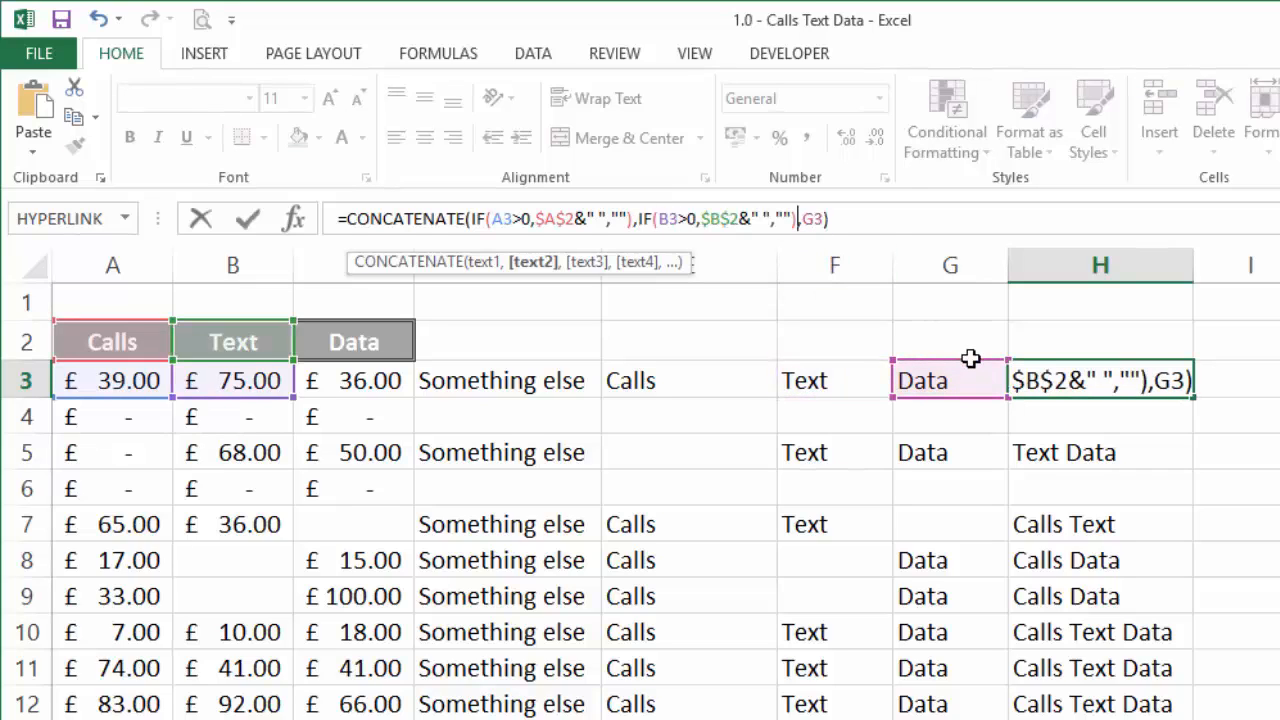
key(Return)
Remove &" " from the G3 formula so it reads =IF(C3>0,$C$2,"")
click(900, 377)
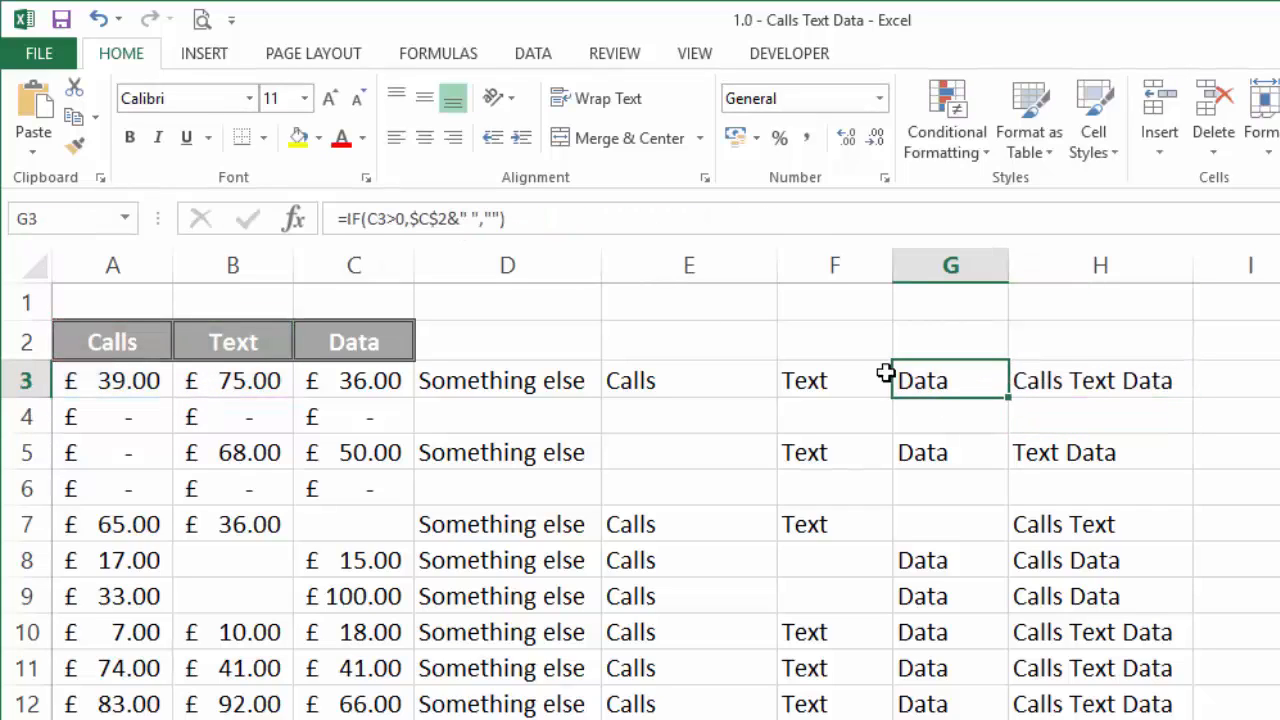
click(468, 216)
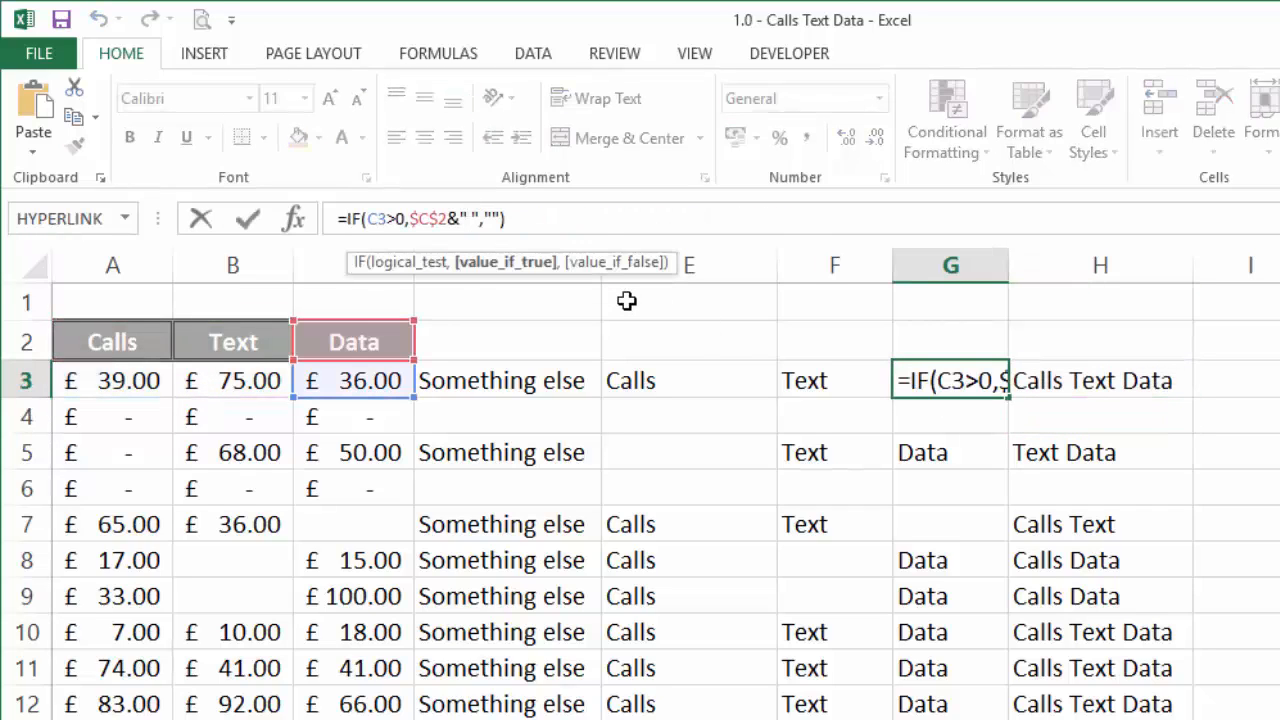
key(BackSpace)
key(BackSpace)
key(BackSpace)
key(BackSpace)
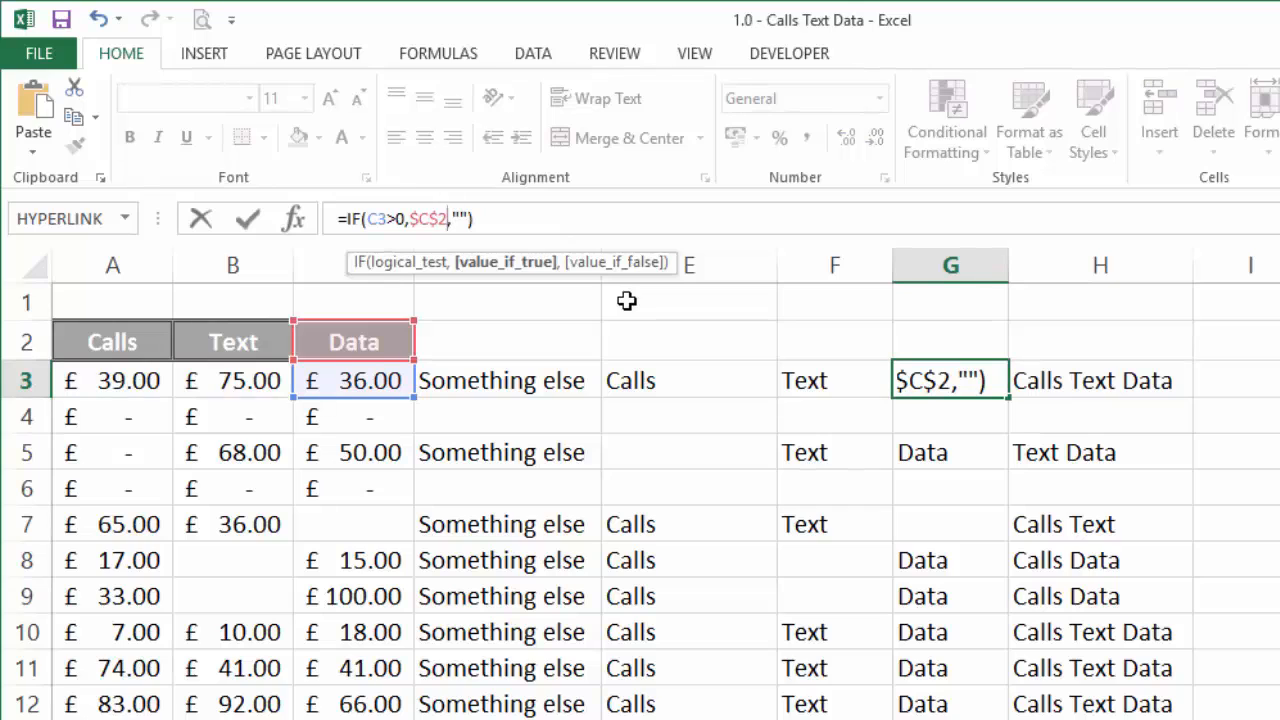
key(Return)
key(Up)
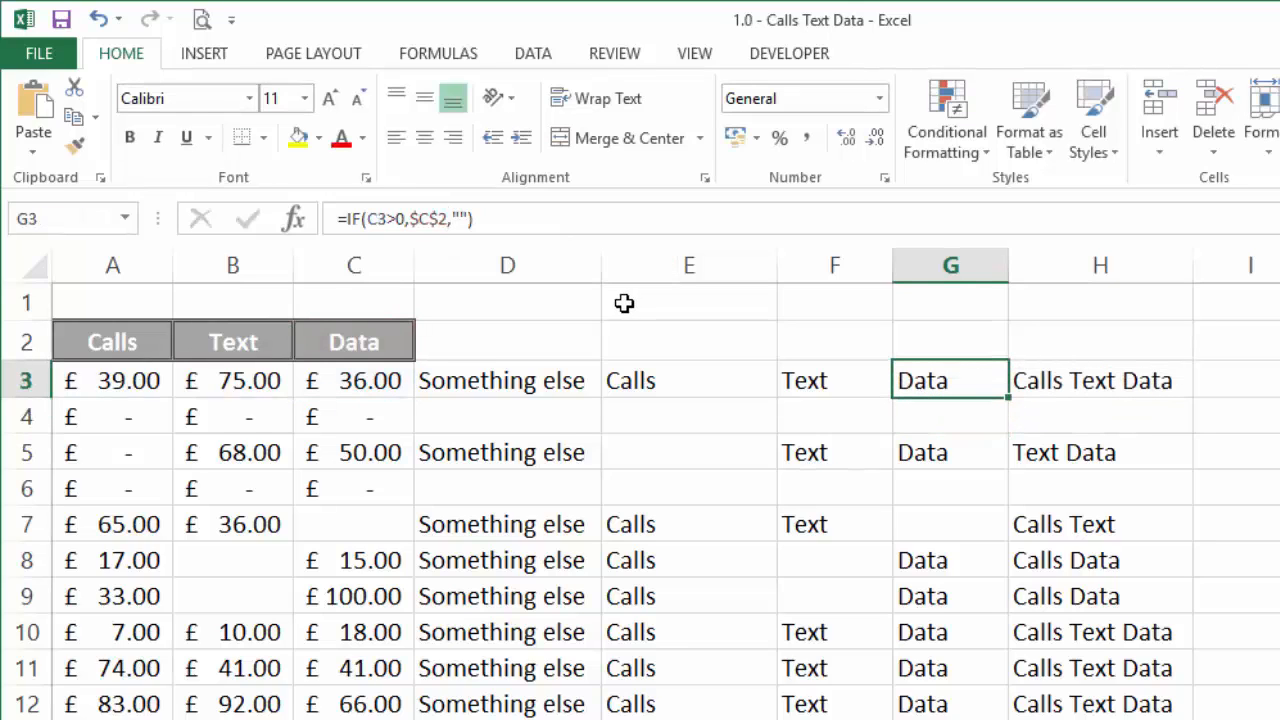
Replace the G3 reference in the H3 formula with G3's own expression, IF(C3>0,$C$2,"")
drag(338, 218, 561, 211)
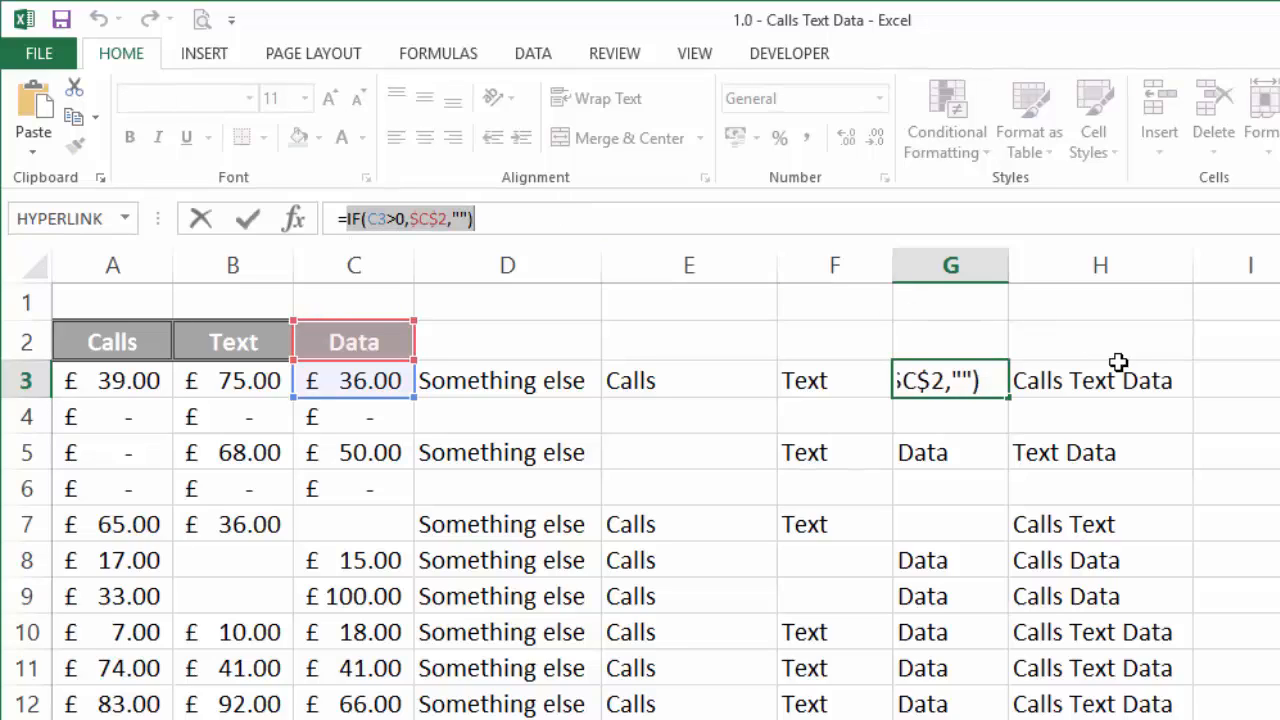
click(1130, 393)
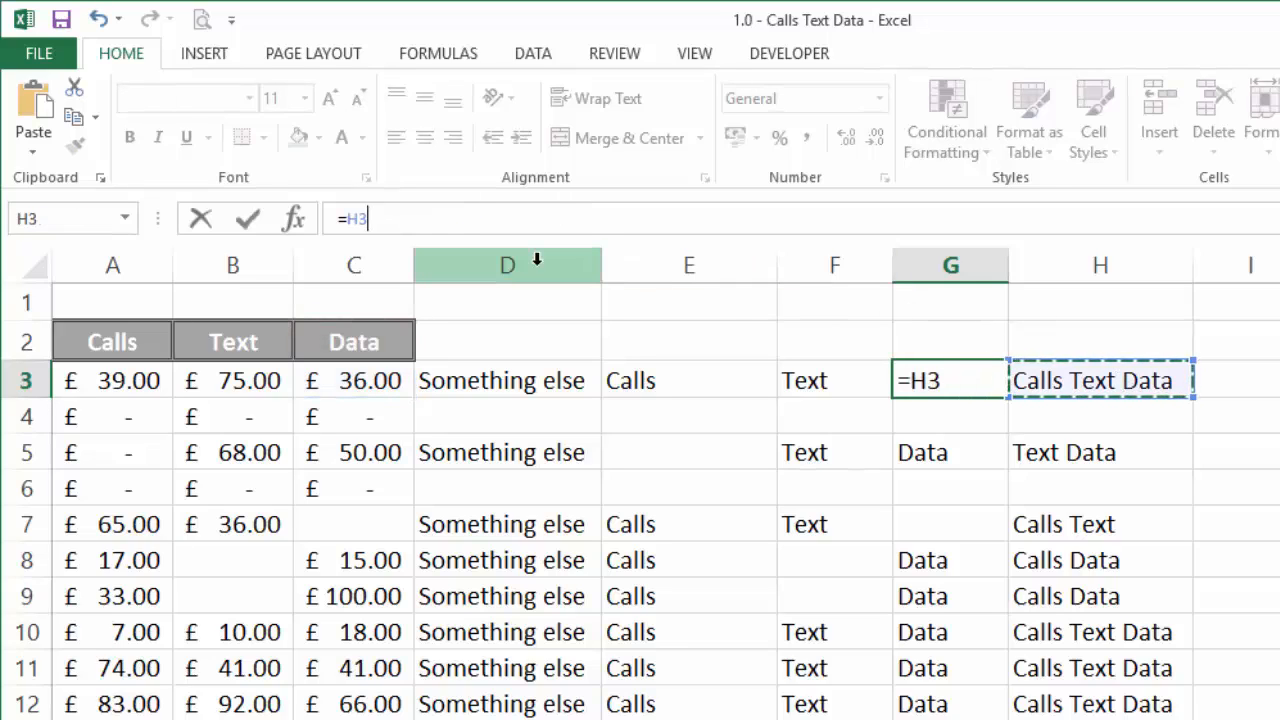
key(Escape)
click(1088, 368)
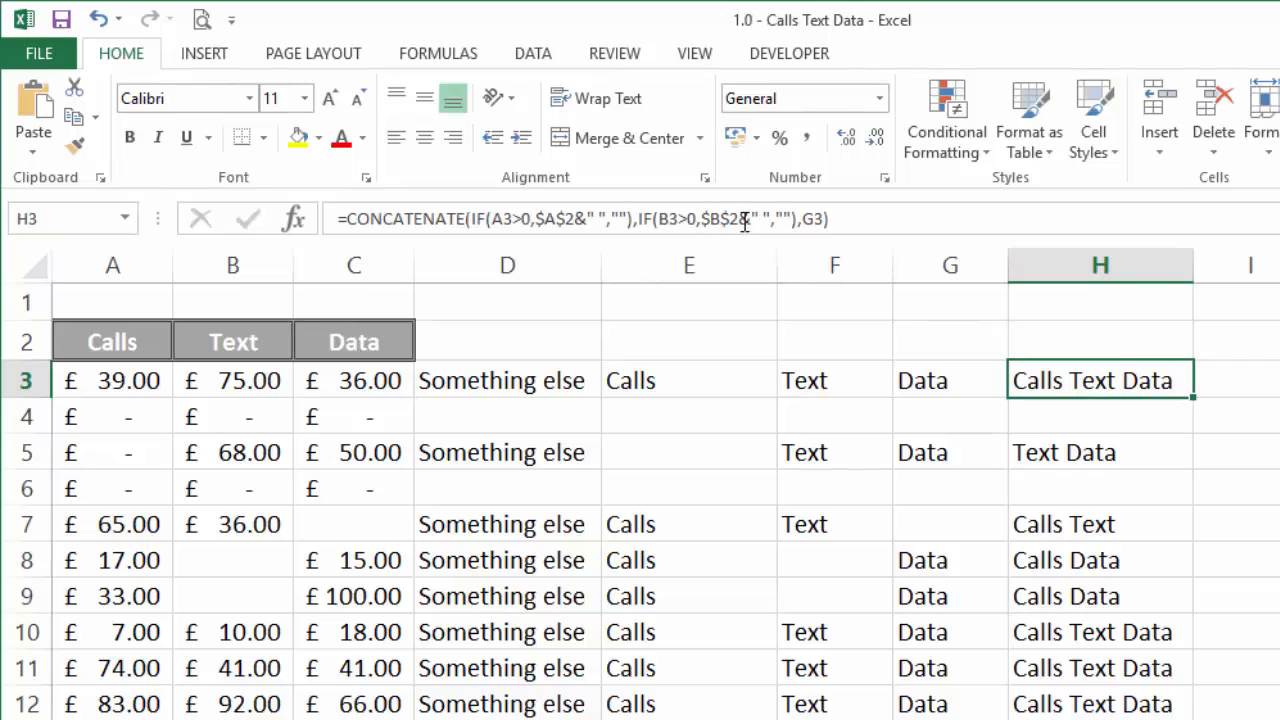
click(805, 218)
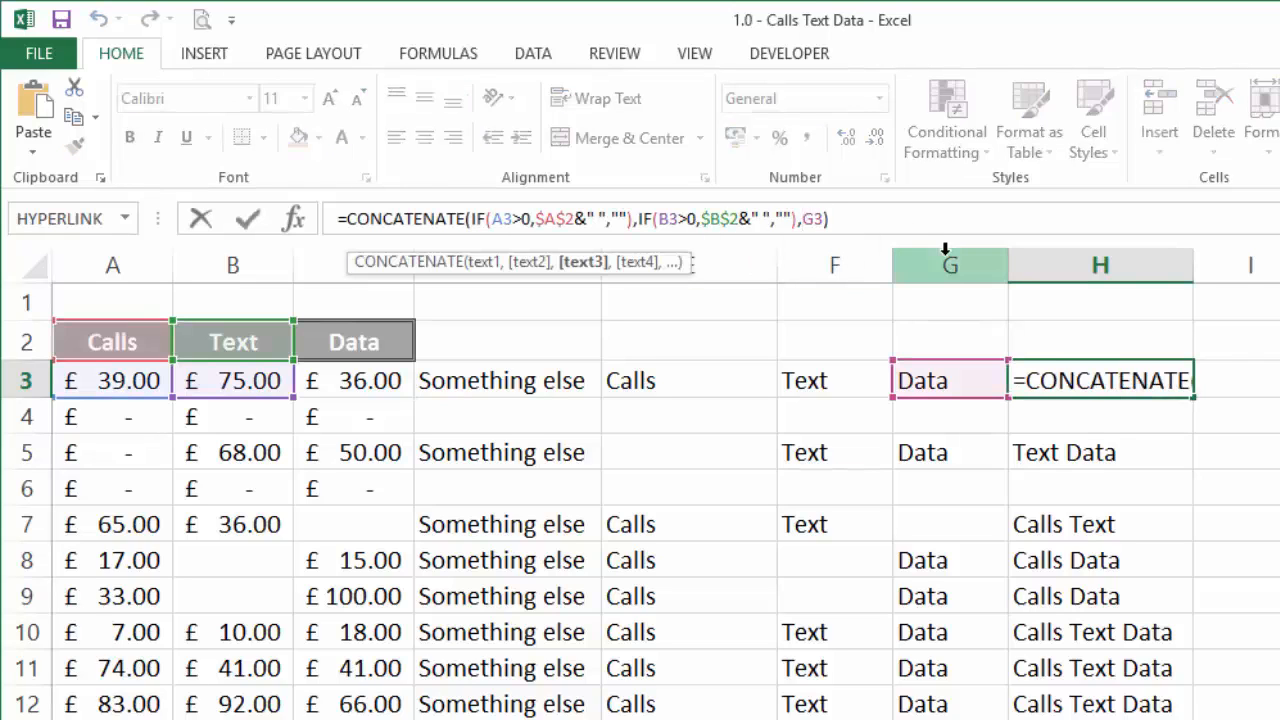
key(BackSpace)
key(BackSpace)
text(IF(C3>0,$C$2,""))
key(Return)
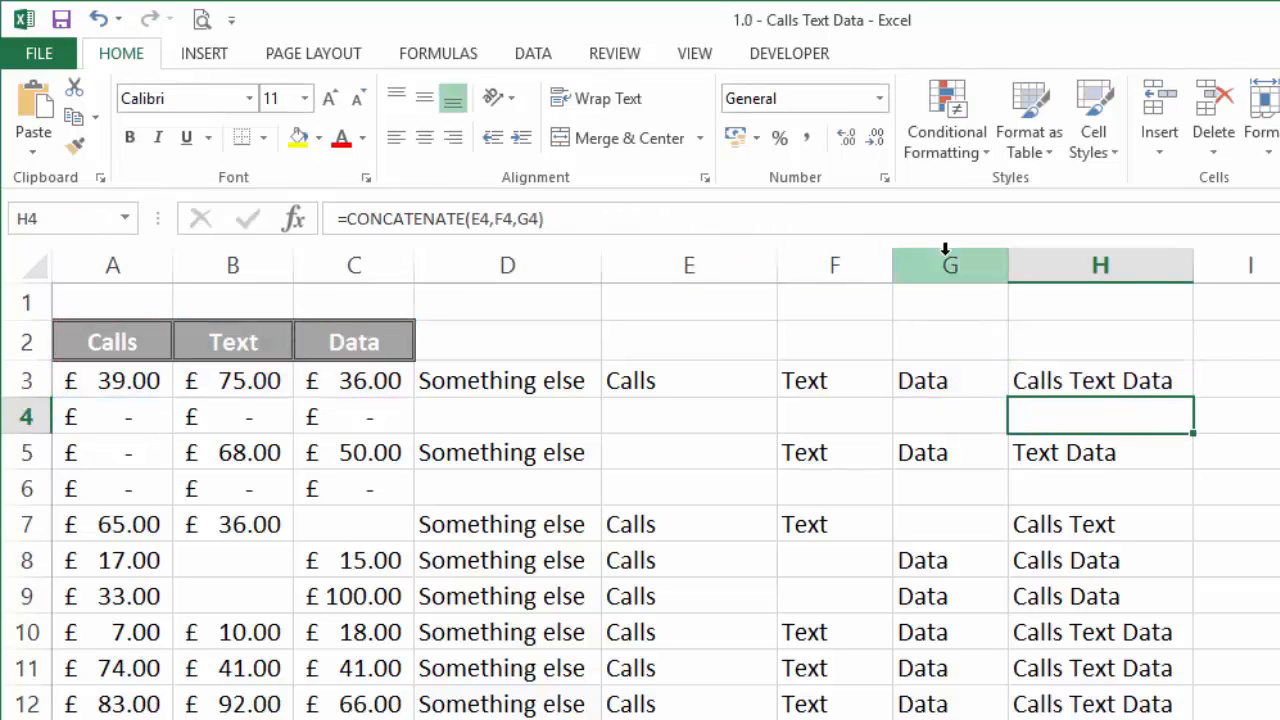
Delete the helper columns E to G and fill the combined formula from E3 down its column
mouse_move(691, 263)
mouse_down()
mouse_move(908, 277)
mouse_move(915, 263)
mouse_up()
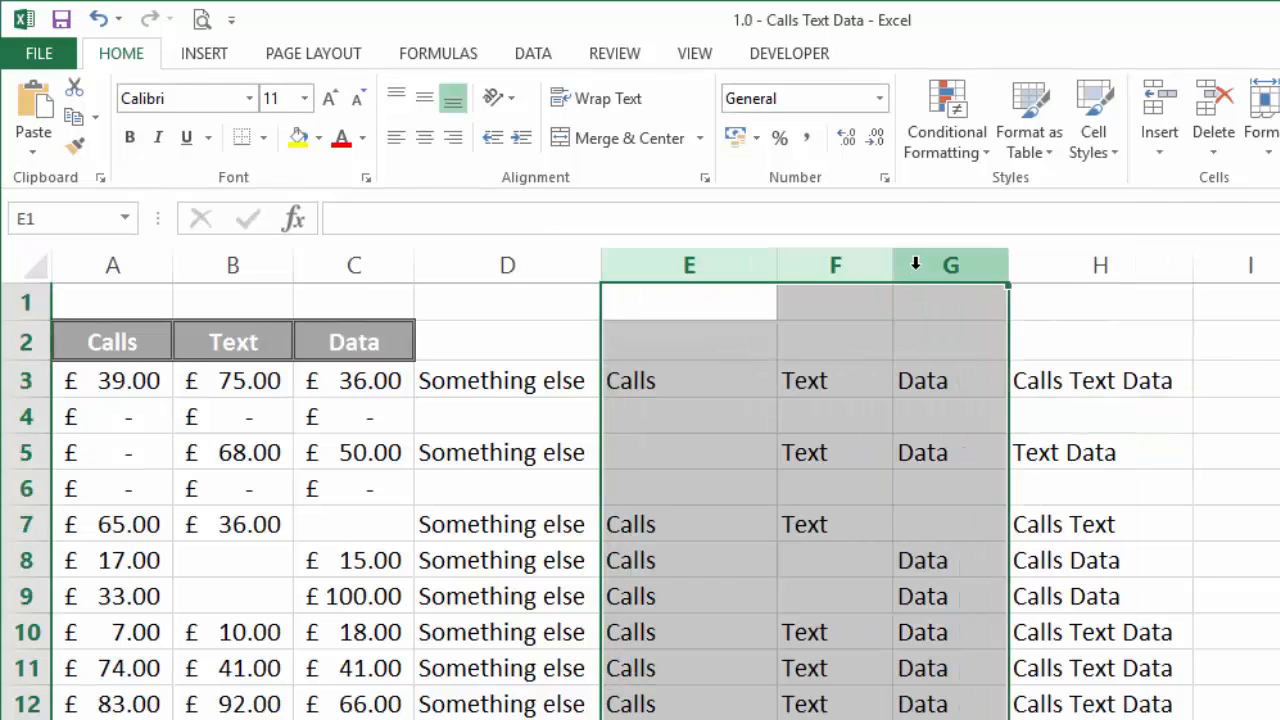
right_click(915, 263)
click(977, 474)
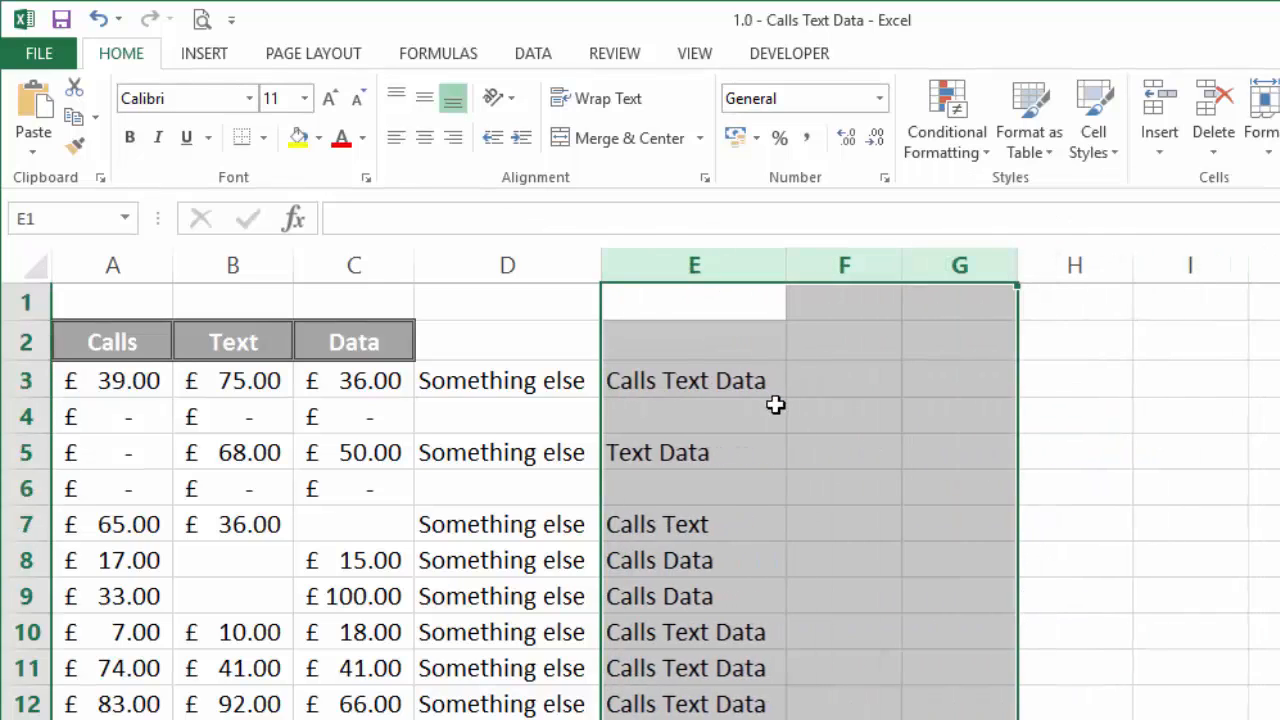
click(720, 390)
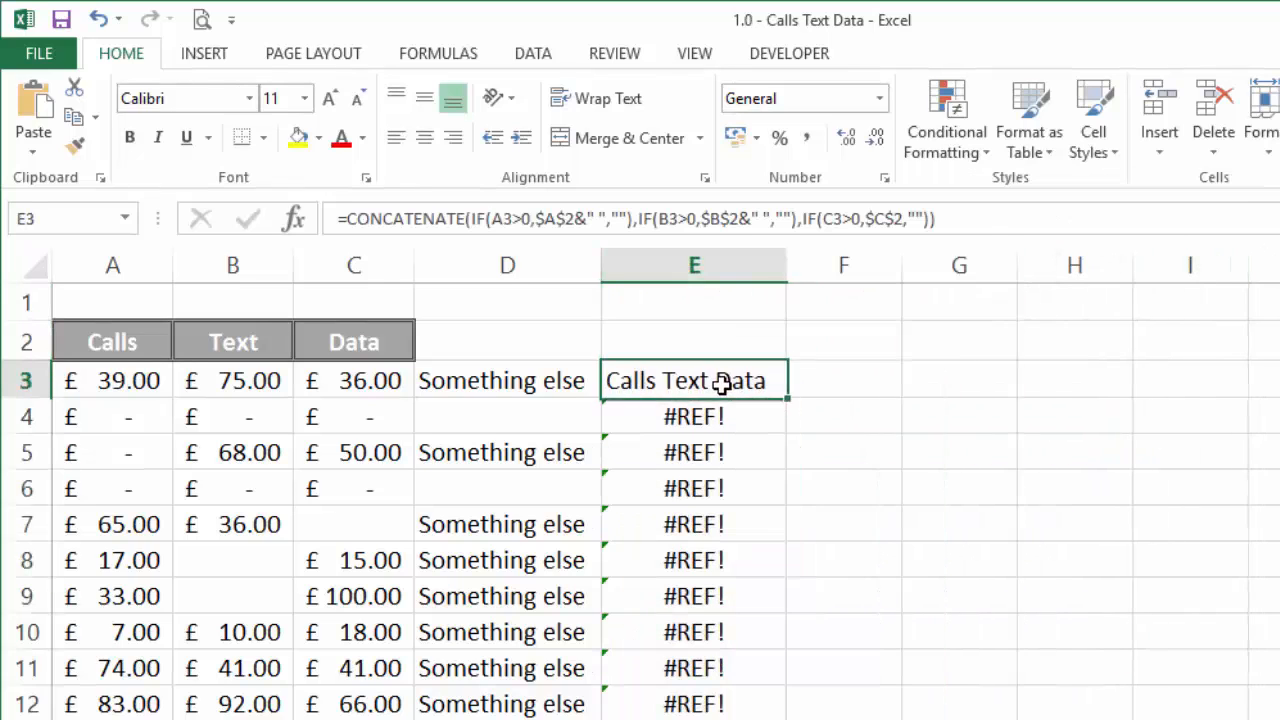
double_click(786, 399)
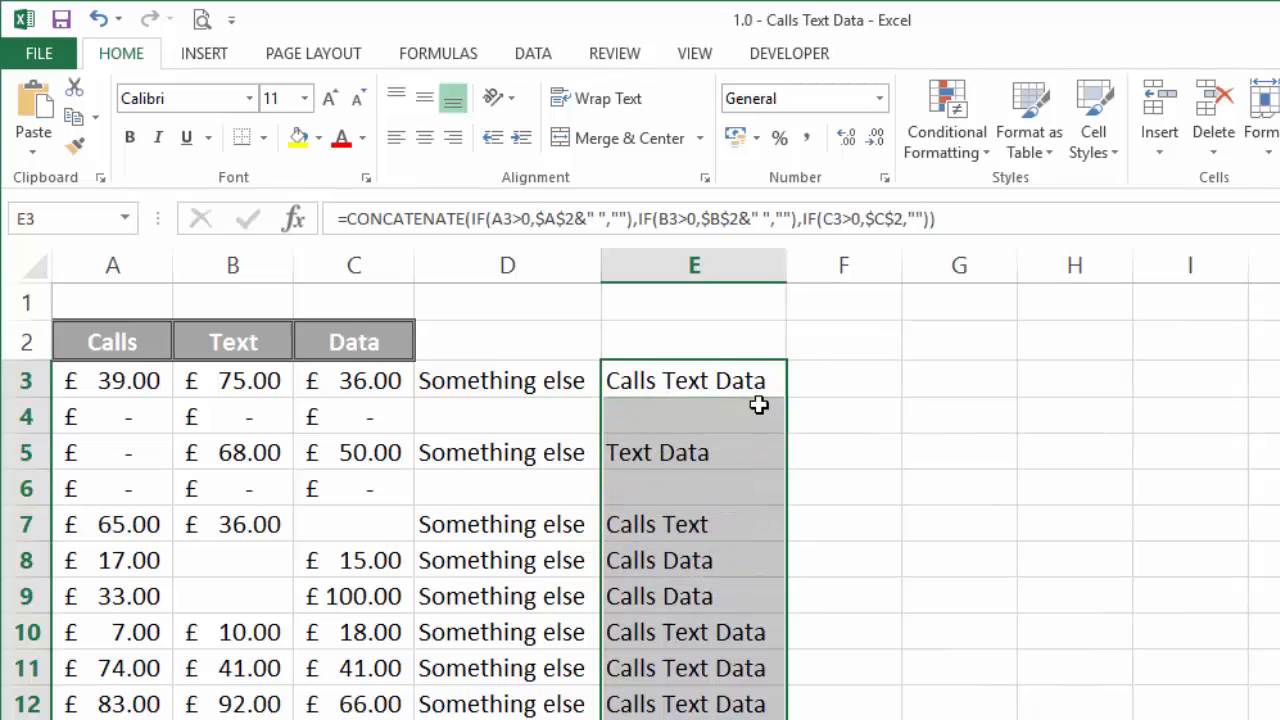
Copy the whole CONCATENATE expression from the E3 formula, without its equals sign
click(488, 384)
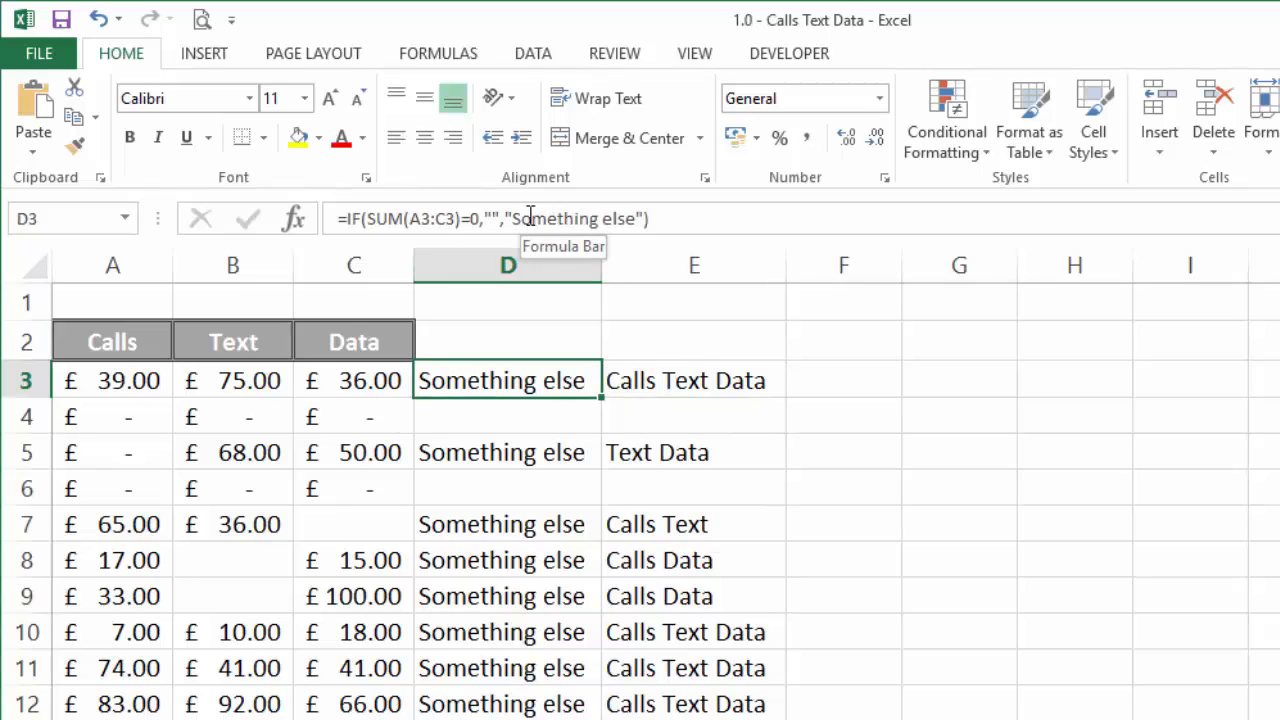
click(688, 382)
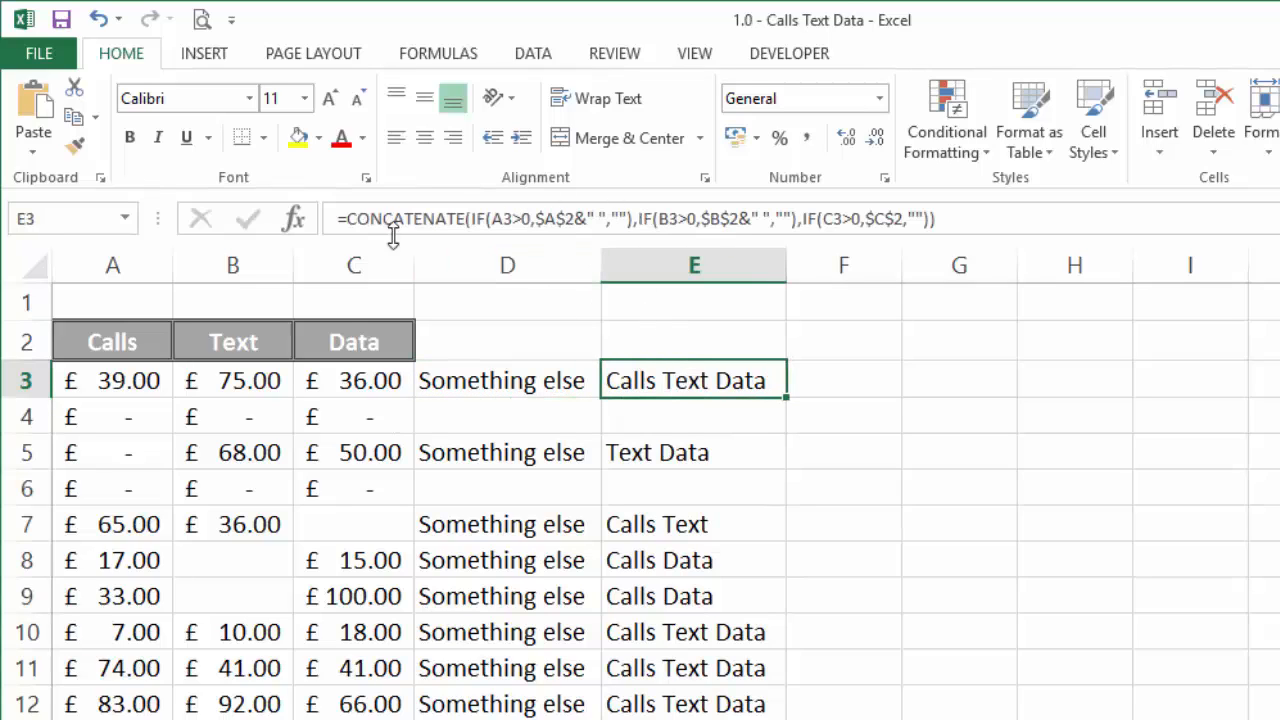
drag(343, 219, 976, 204)
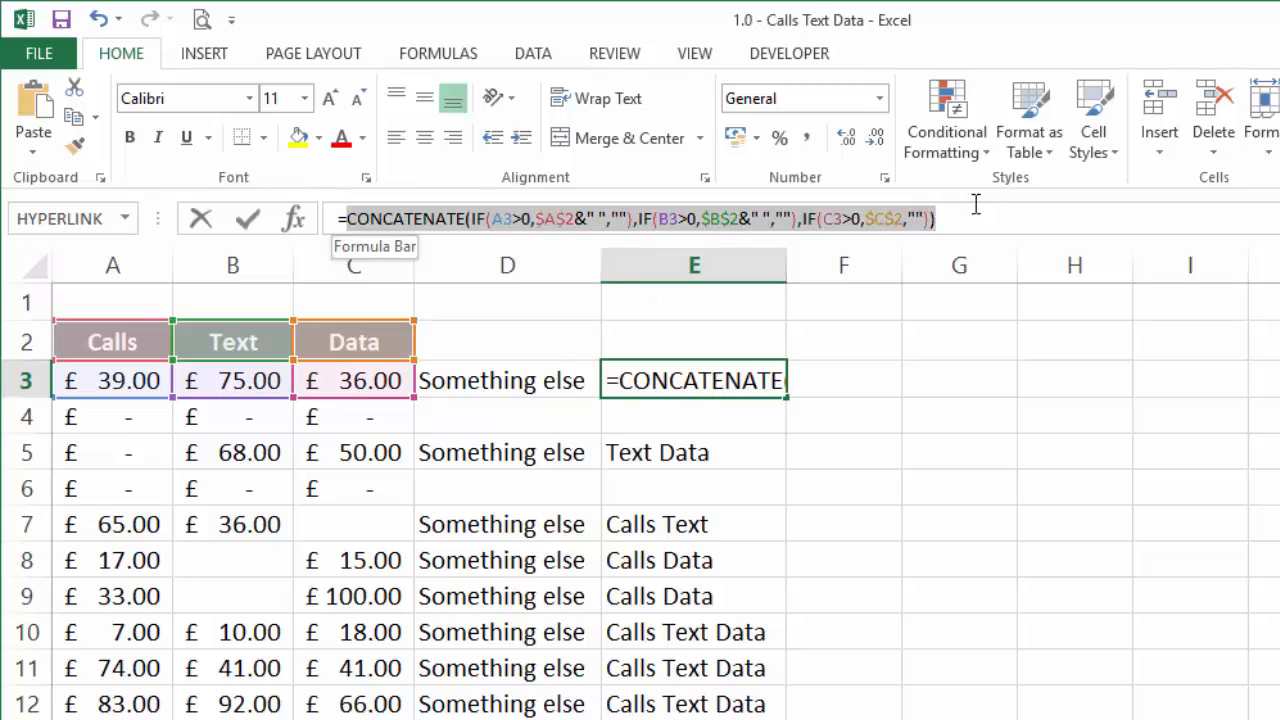
key(ctrl+c)
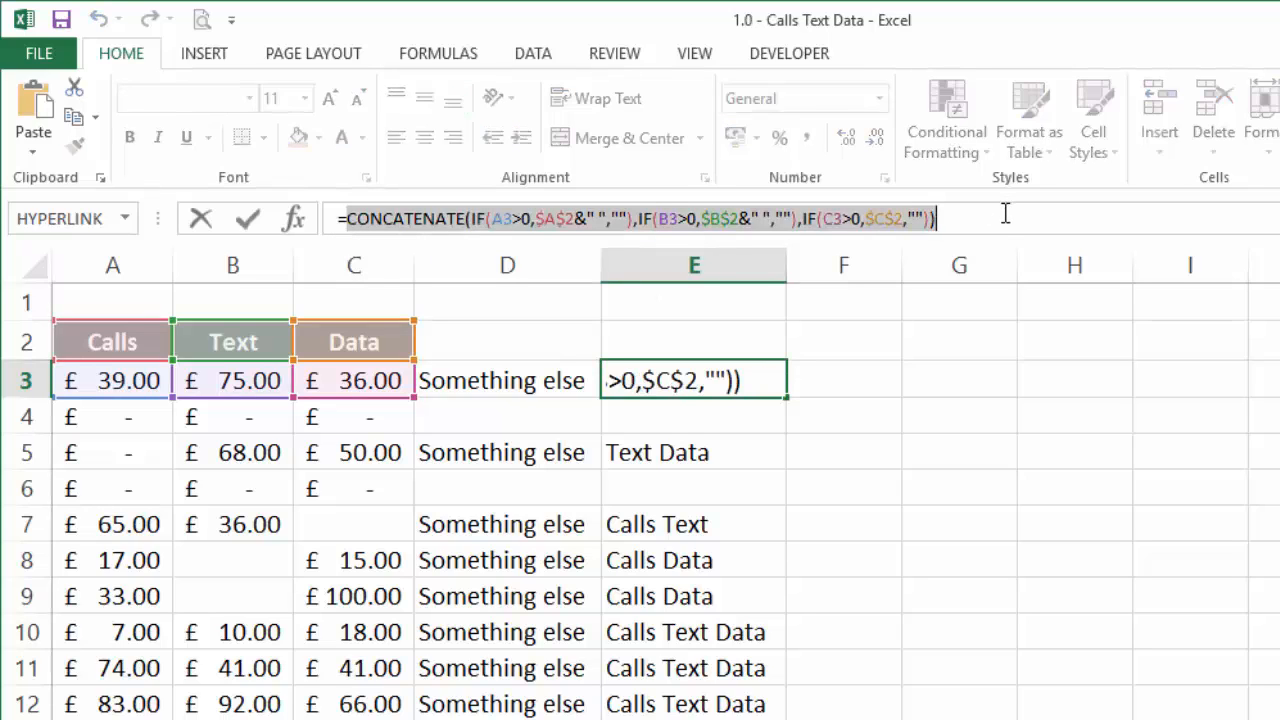
key(Escape)
Replace "Something else" in the D3 IF formula with the copied CONCATENATE expression
click(540, 381)
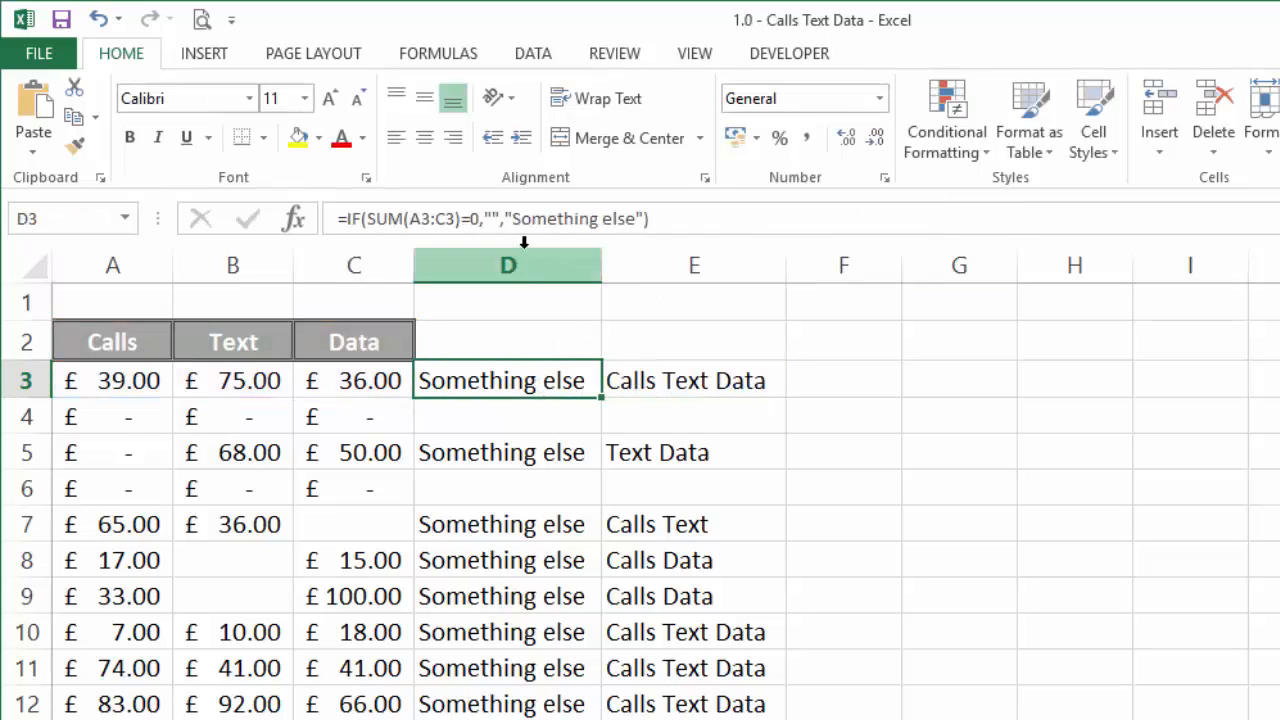
key(F2)
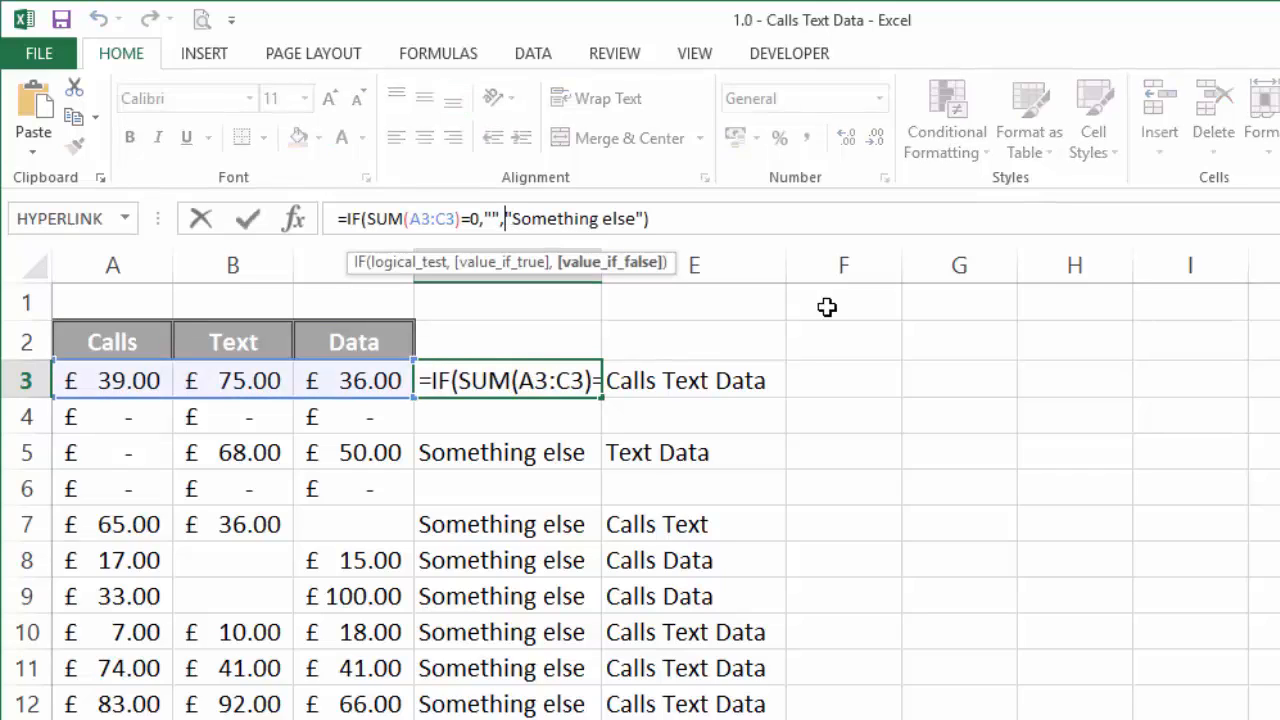
key(Delete)
key(Delete)
key(Delete)
key(Delete)
key(Delete)
key(Delete)
key(Delete)
key(Delete)
key(Delete)
key(Delete)
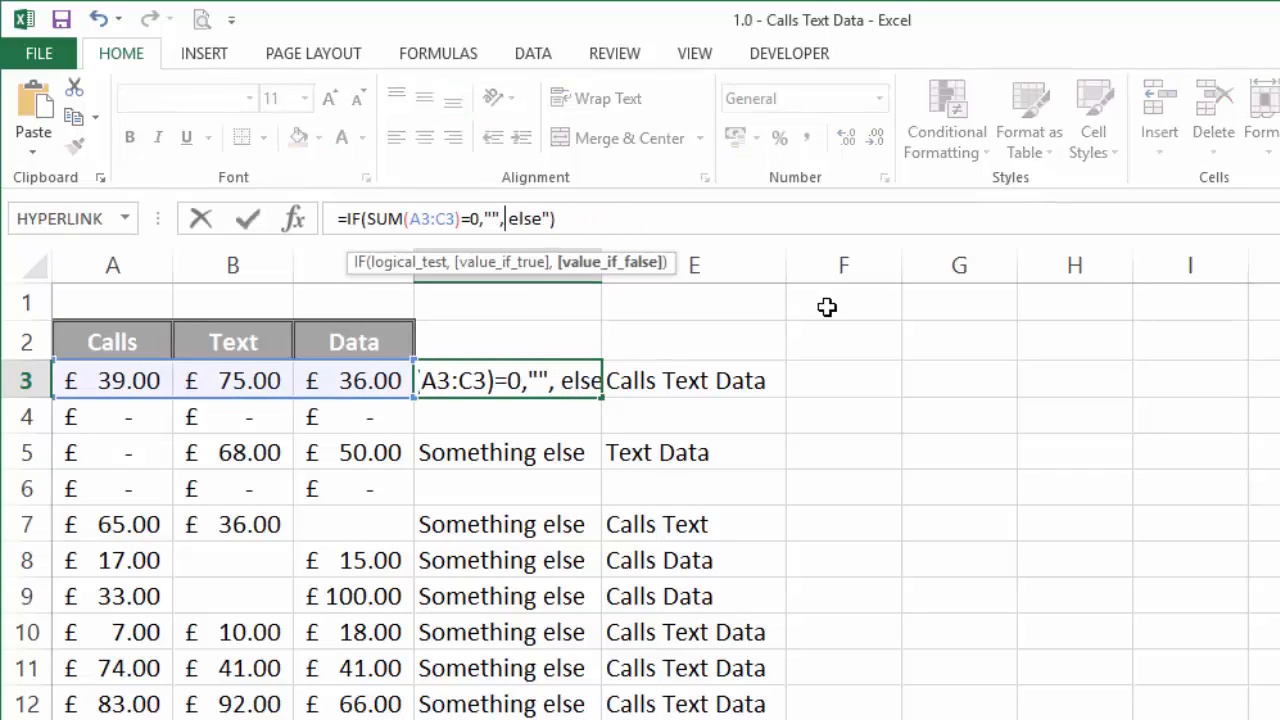
key(Delete)
key(Delete)
key(Delete)
key(Delete)
key(Delete)
key(Delete)
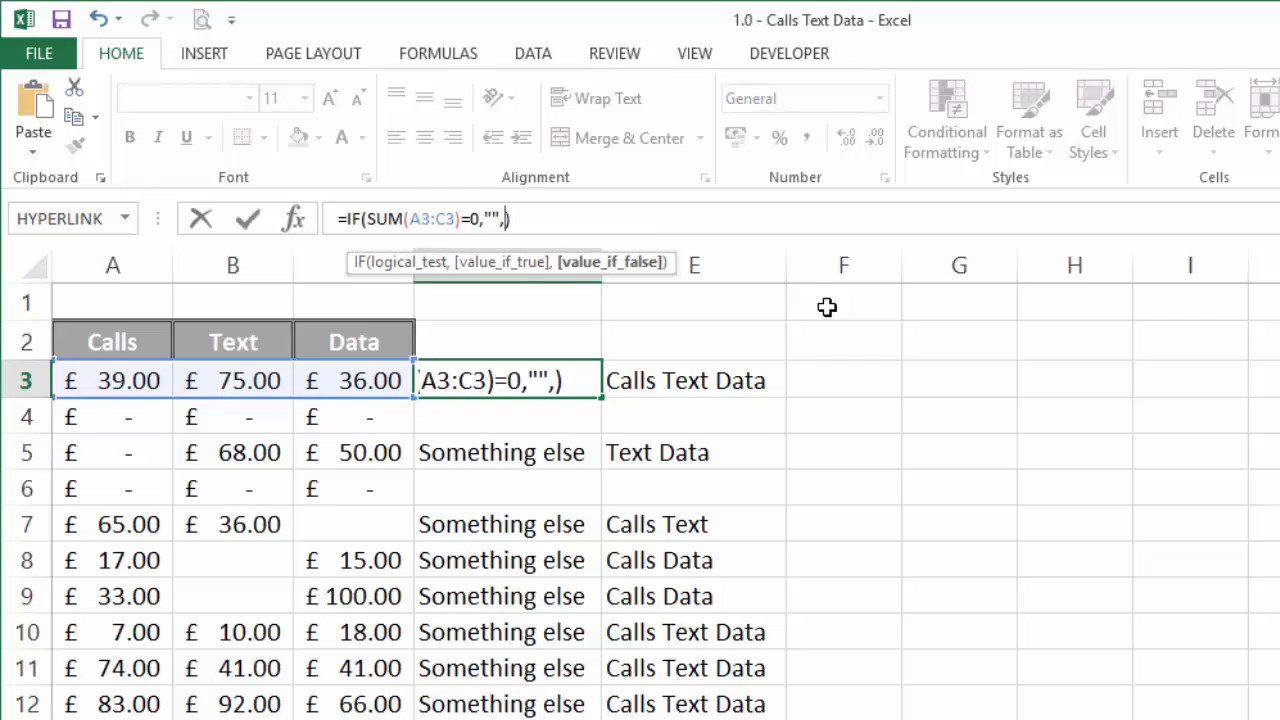
key(ctrl+v)
key(Return)
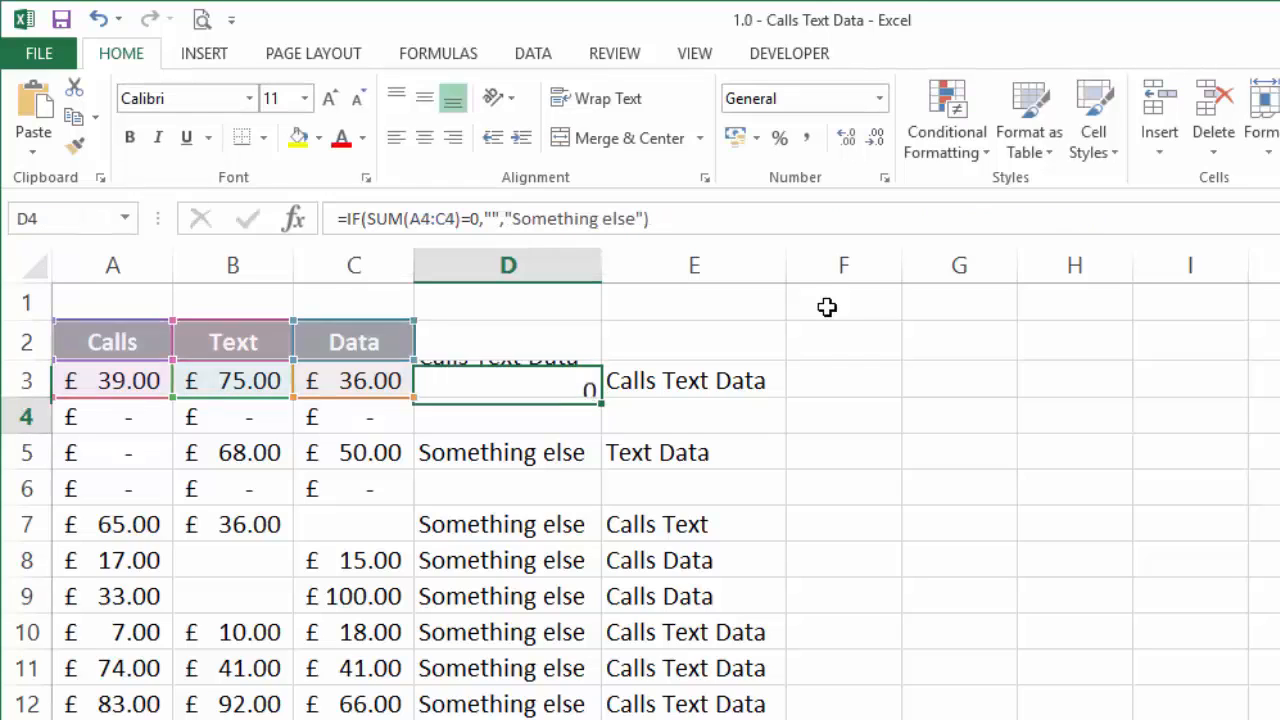
key(Up)
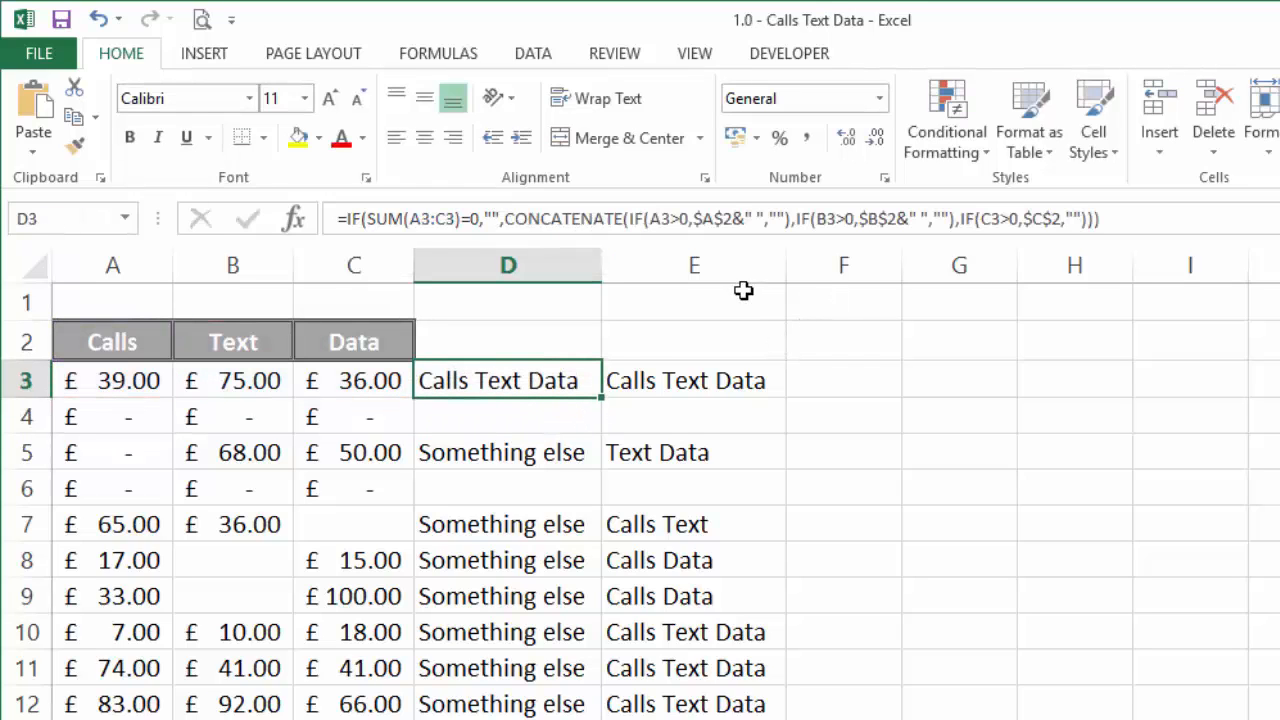
Fill the D3 formula down column D and clear the contents of column E
double_click(601, 397)
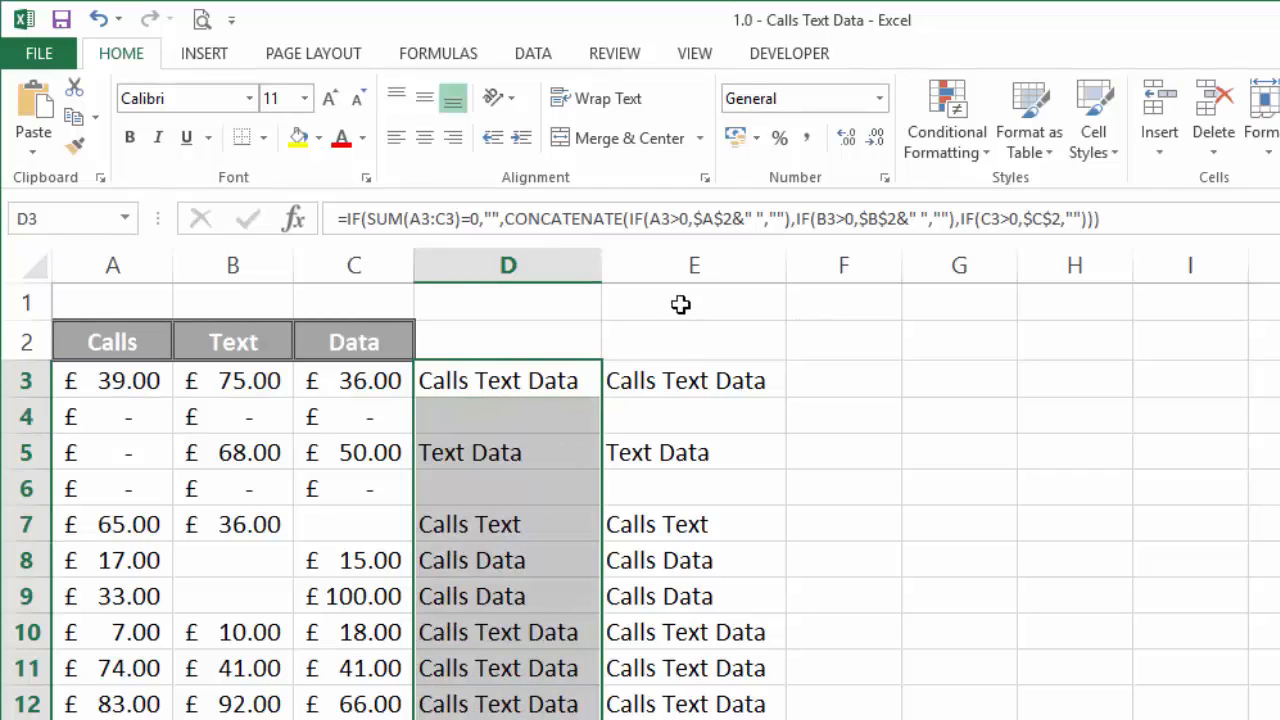
click(708, 263)
key(Delete)
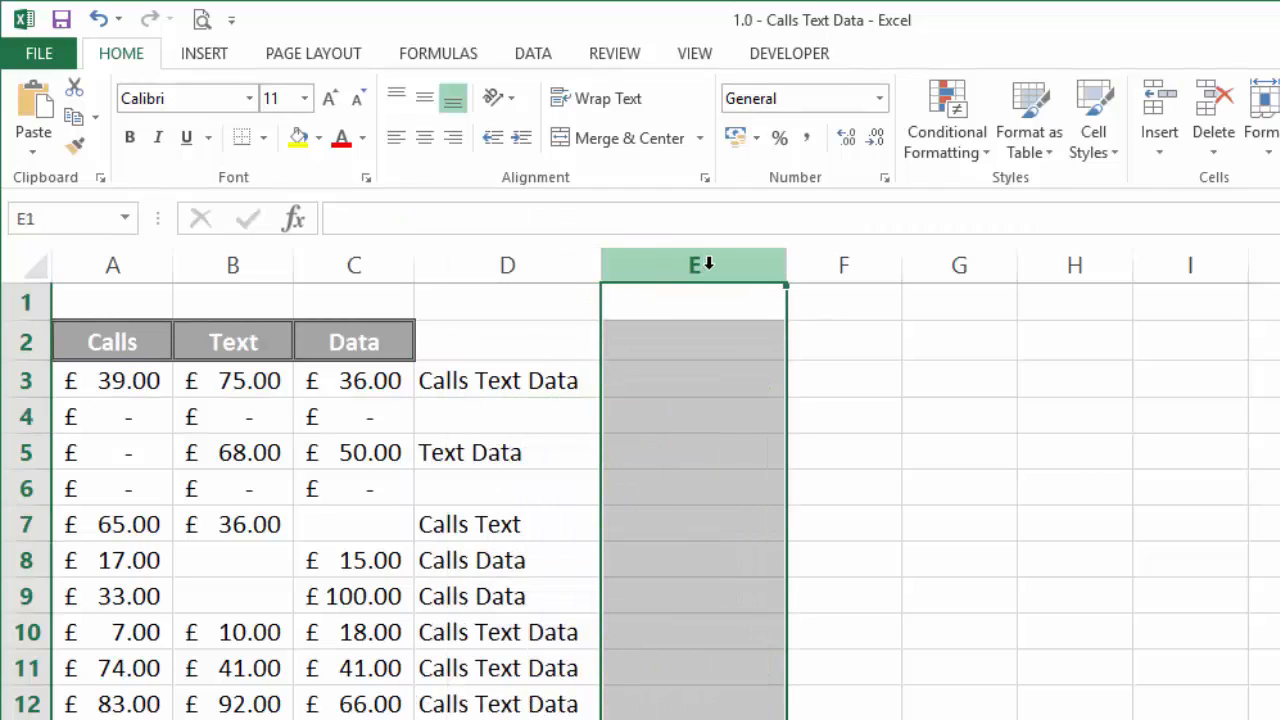
click(463, 478)
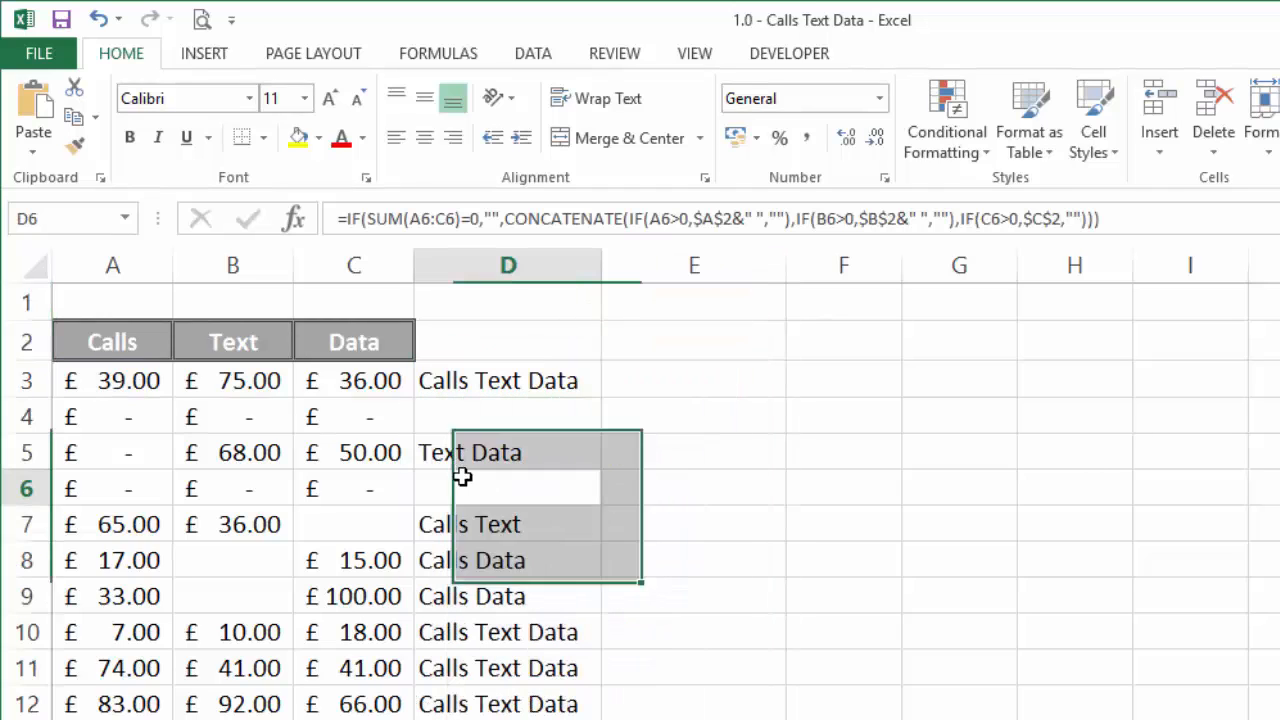
click(540, 392)
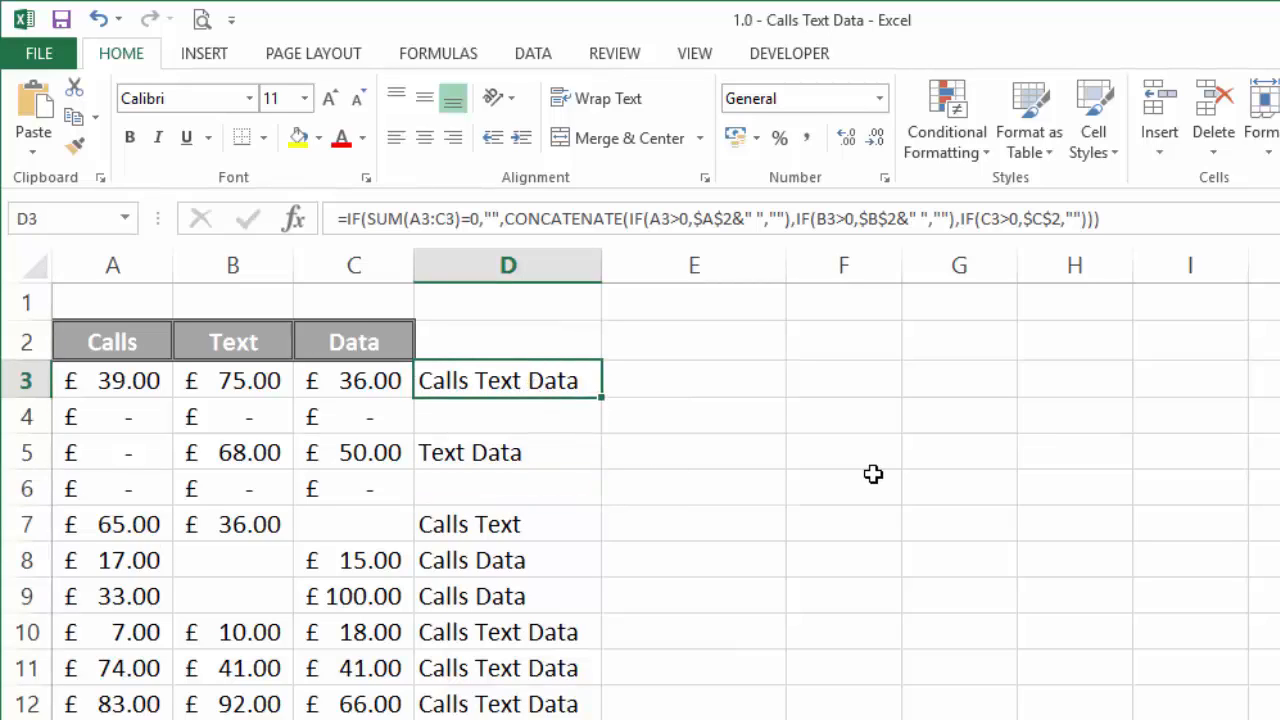